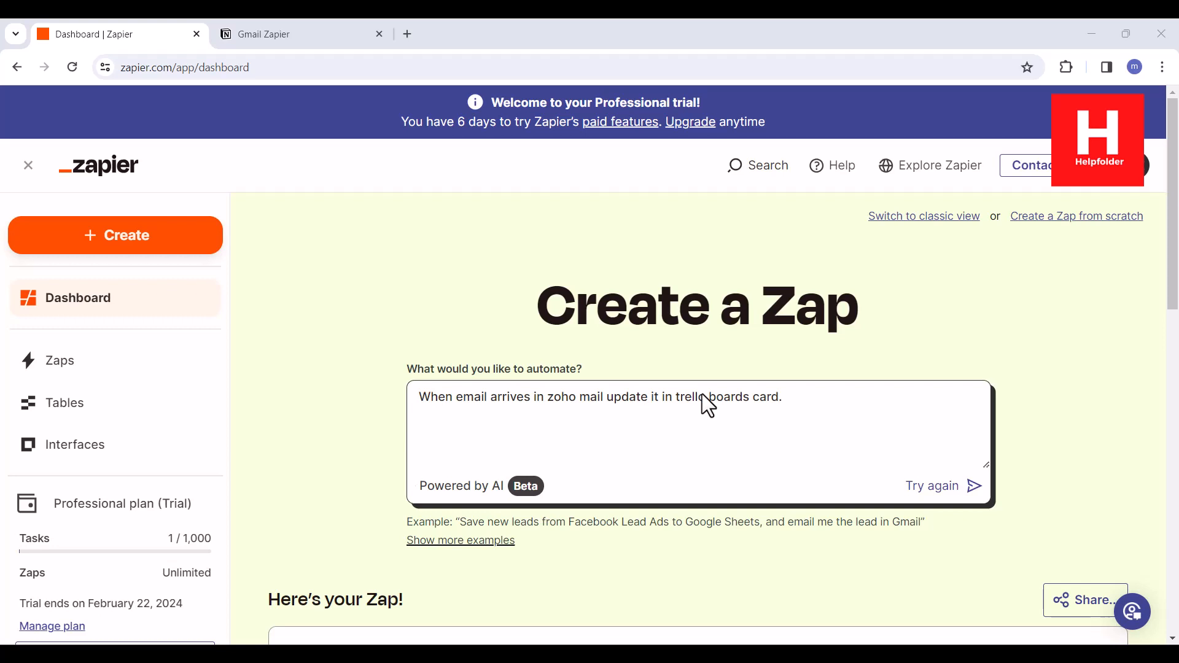
Switch to the Gmail Zapier page in Notion and delete the empty rows from its table.
click(337, 43)
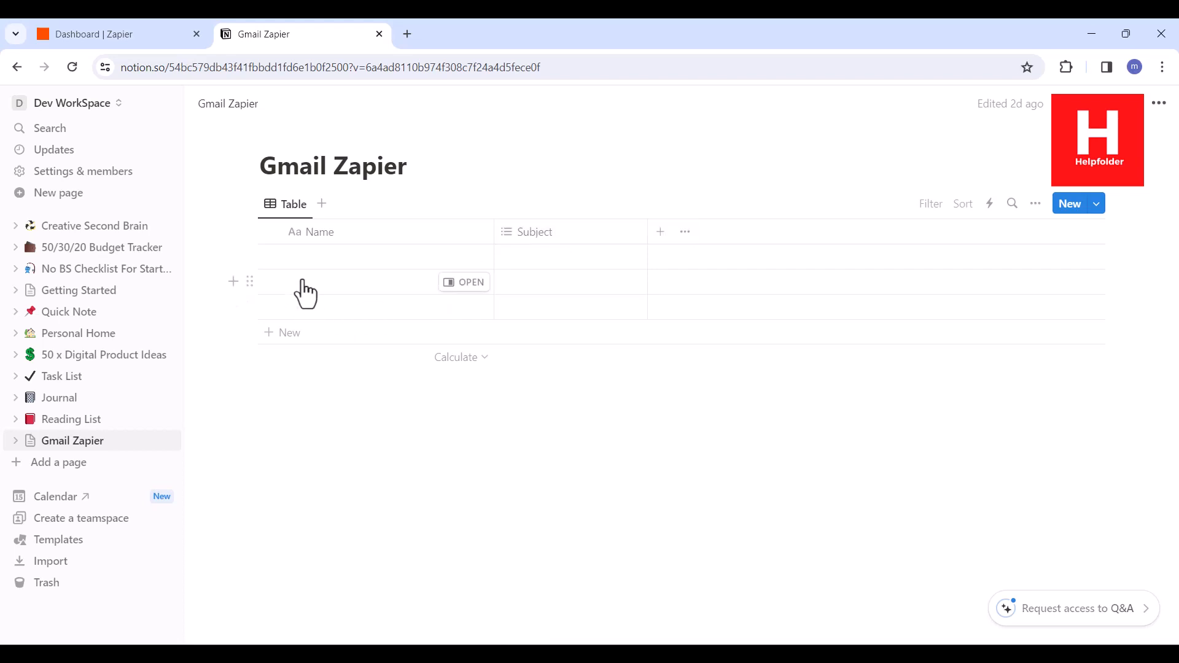
right_click(305, 293)
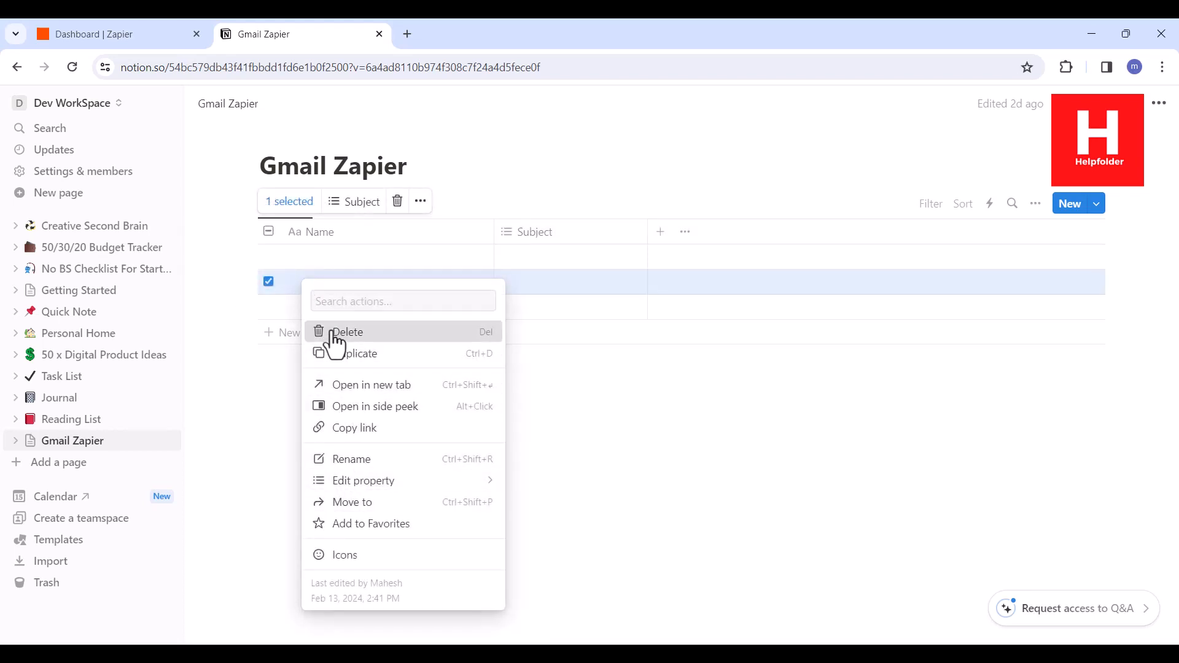
click(344, 331)
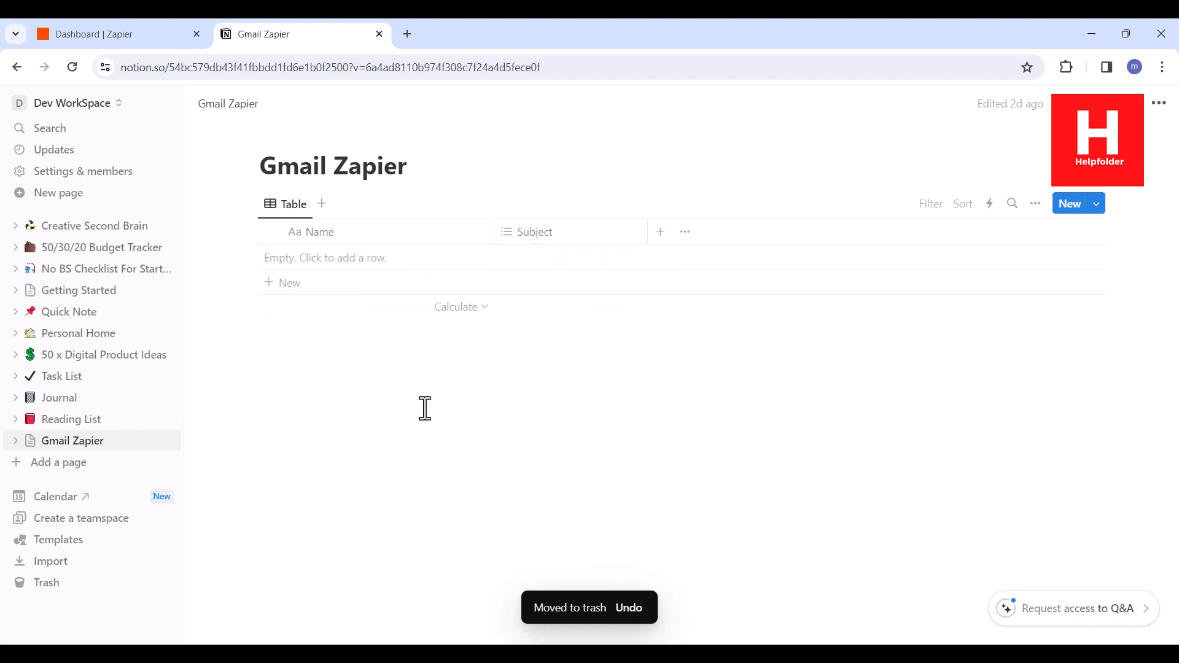
Switch to Zapier and search the connected apps for "notion".
click(129, 38)
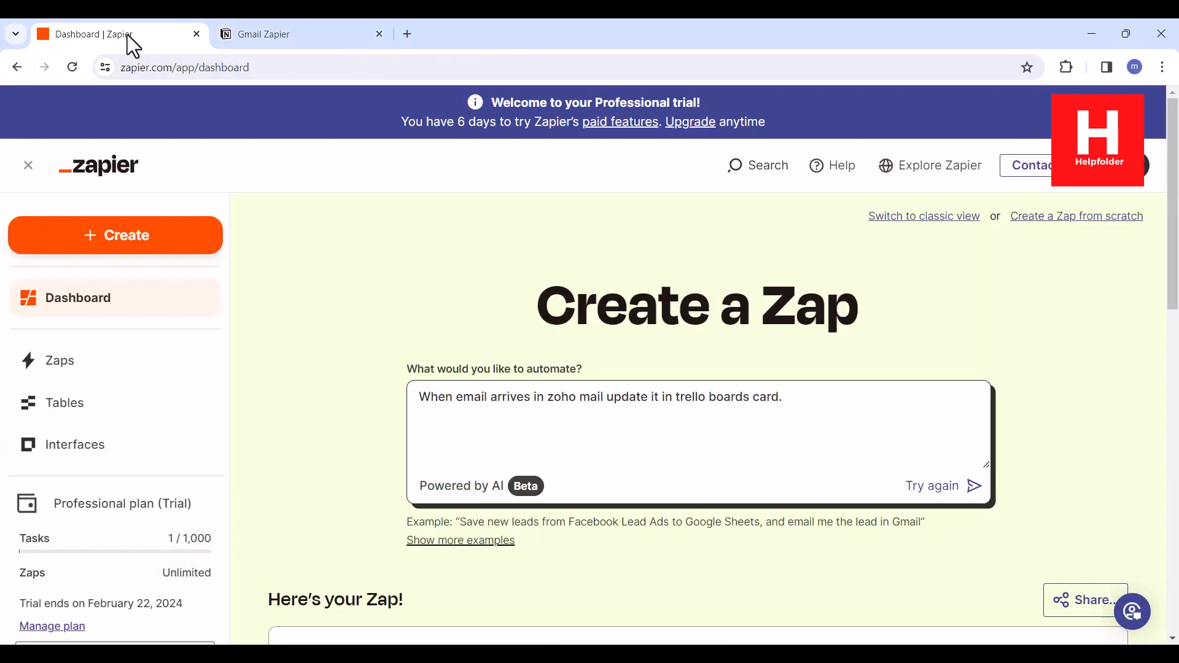
scroll(139, 387, down, 4)
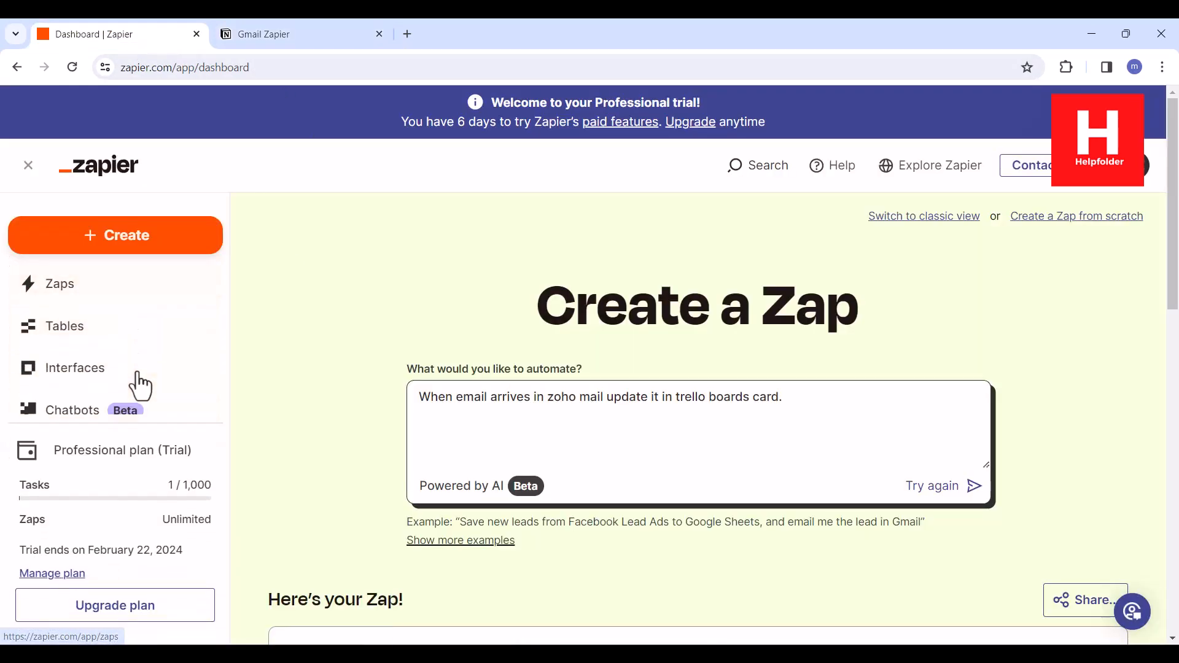
click(141, 386)
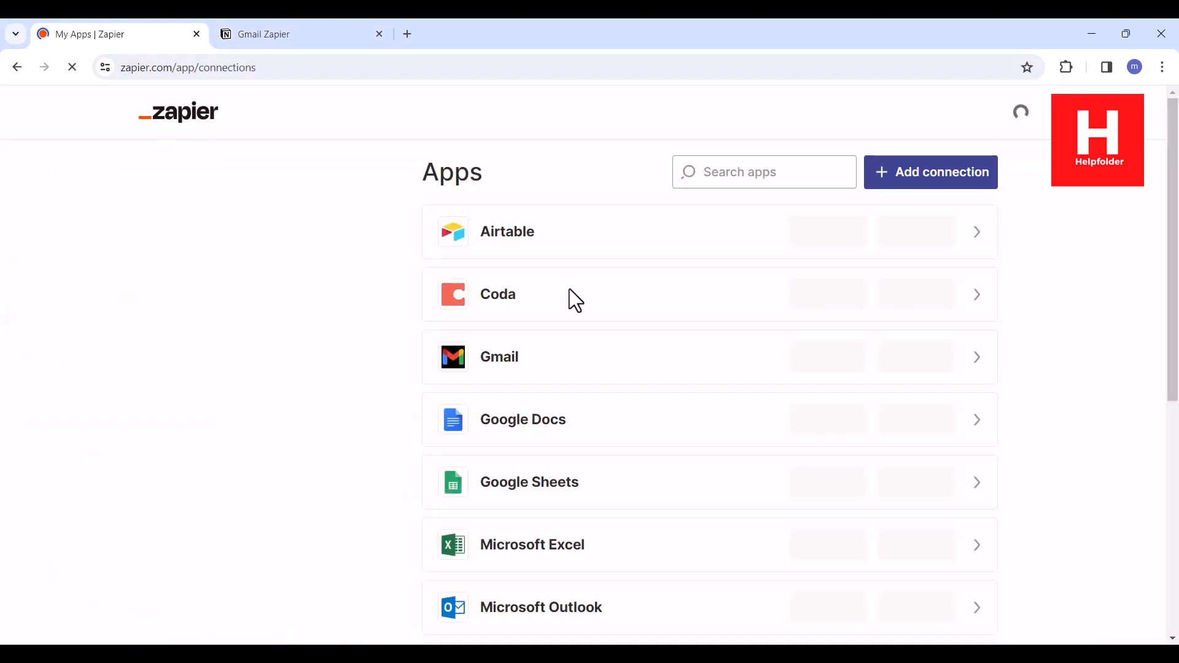
scroll(571, 300, down, 5)
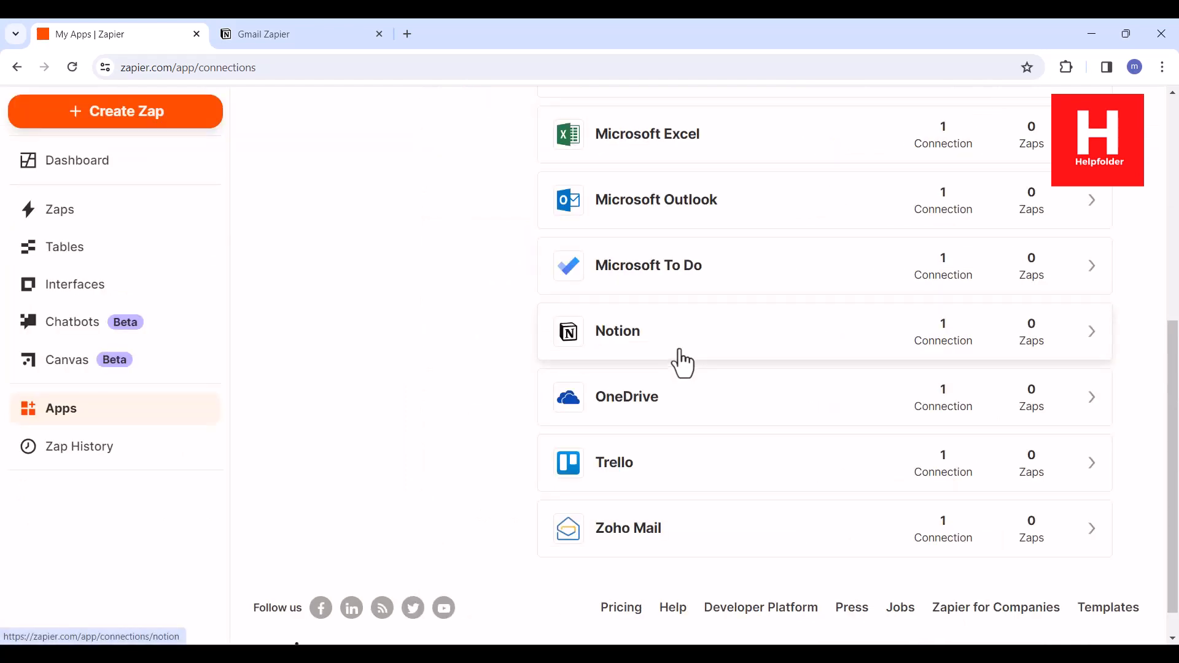
scroll(404, 263, up, 10)
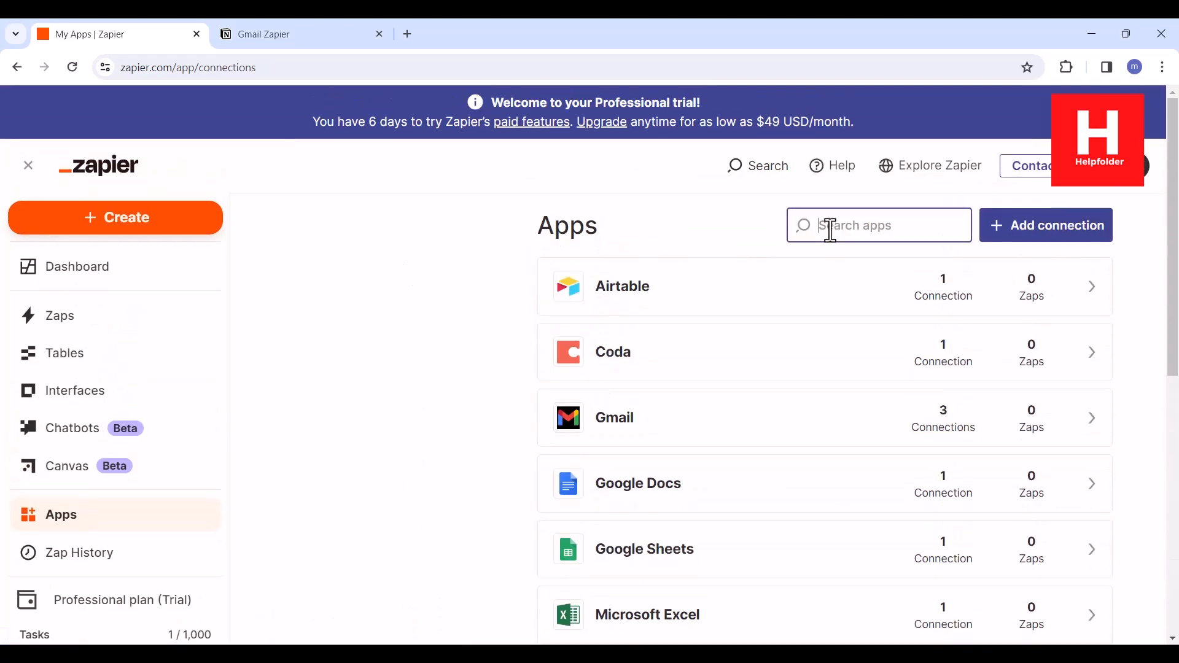
text(notion)
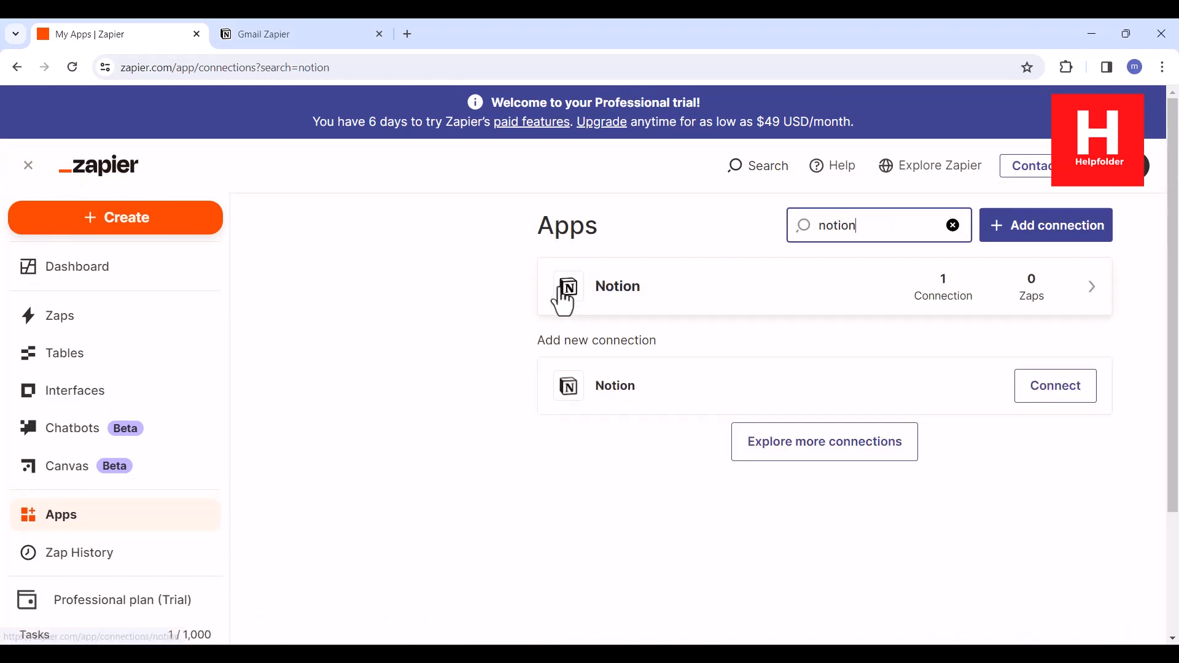
Generate a Zap from the prompt "When new email comes in, append it to notion page table." and open its draft for editing.
click(158, 280)
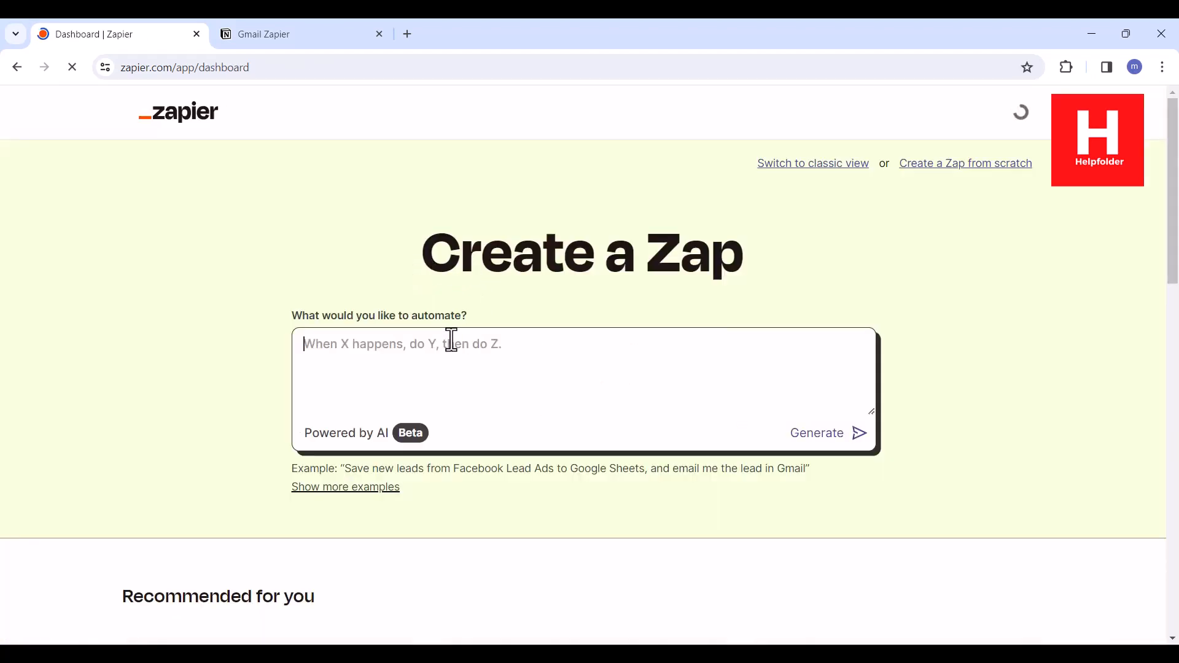
text(W)
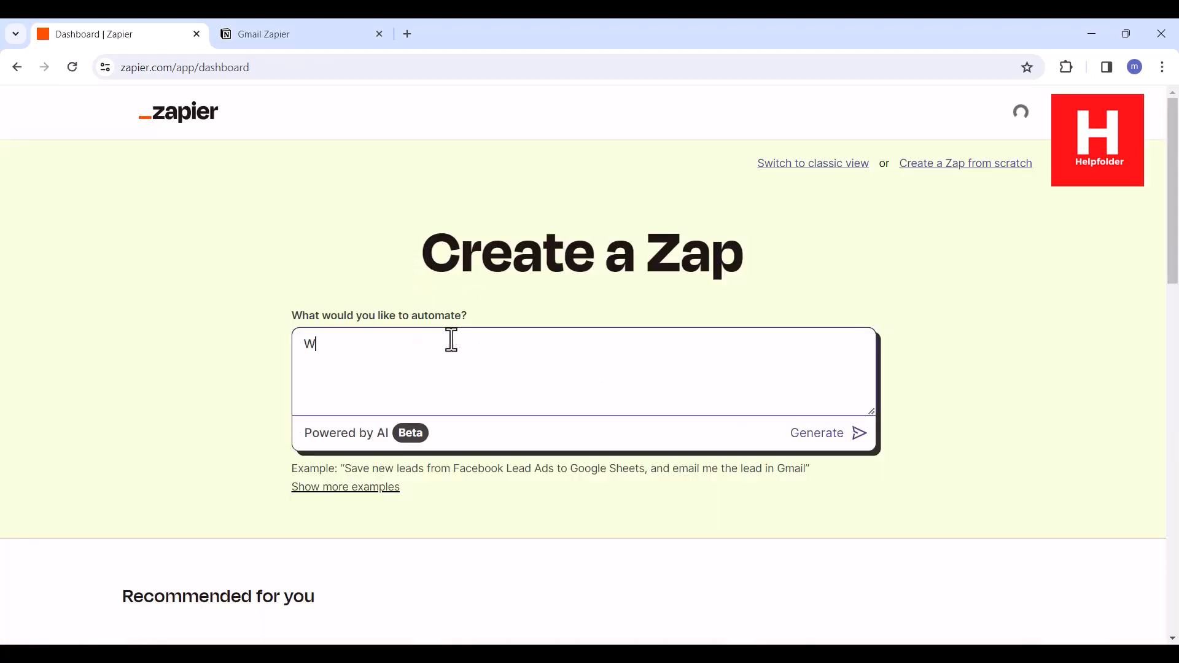
text(hen new email comes in, append it to no)
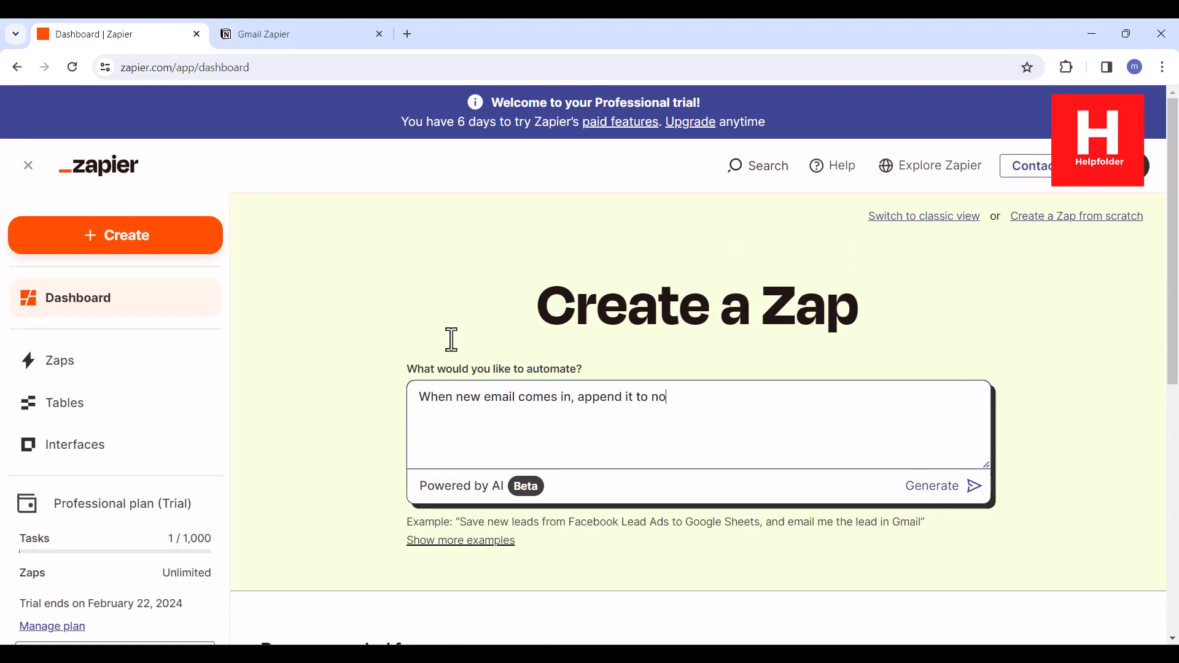
text(.)
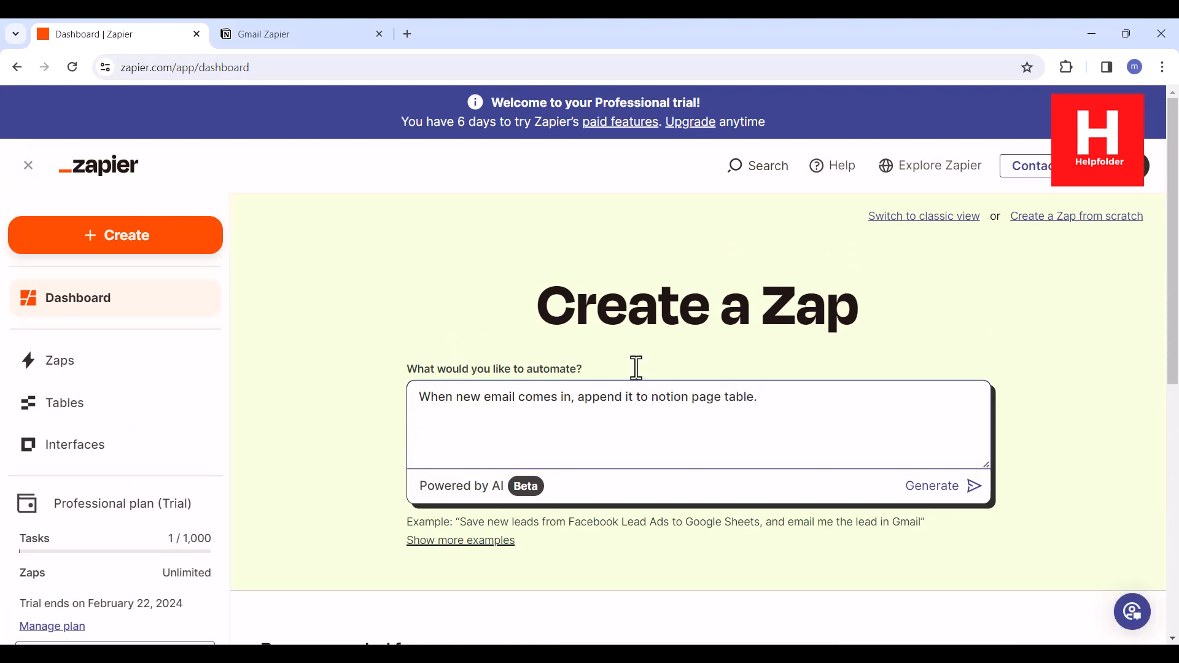
click(974, 488)
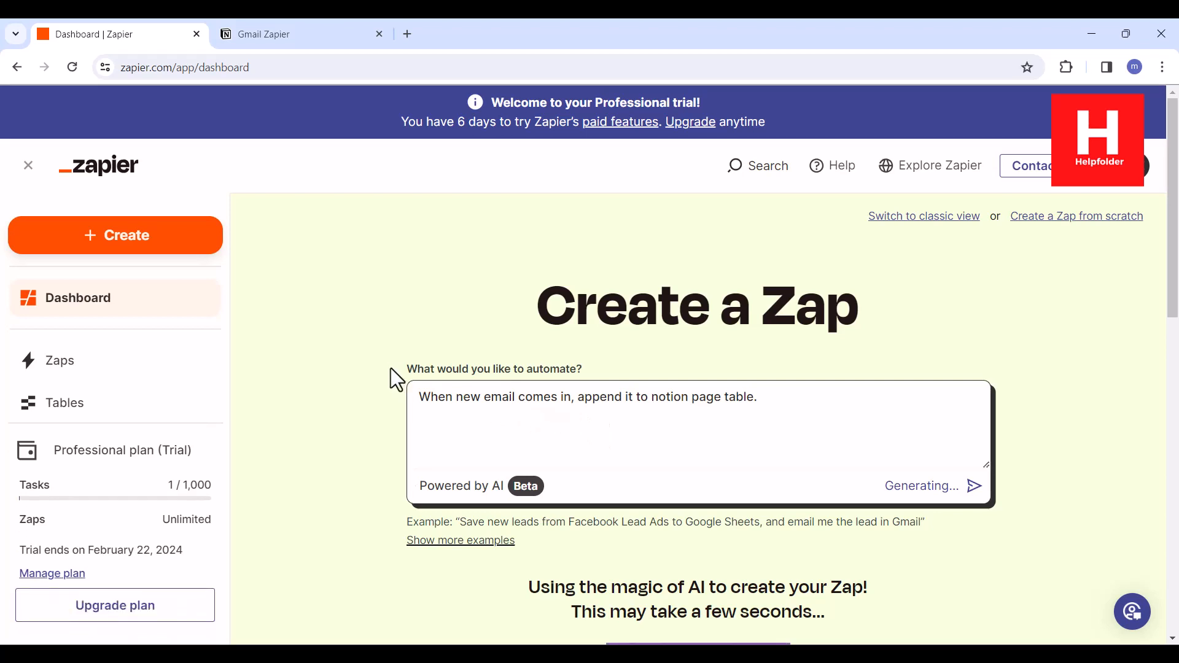
scroll(391, 368, down, 5)
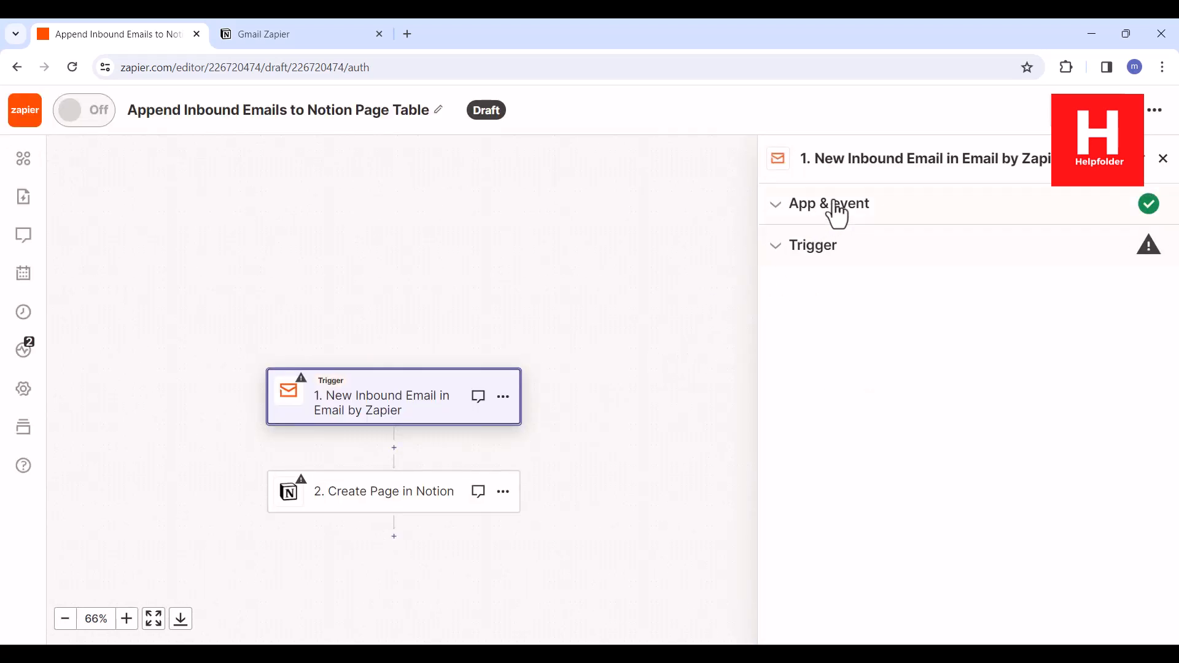
Examine the New Inbound Email trigger's step options and its required Email Address setting.
click(1145, 167)
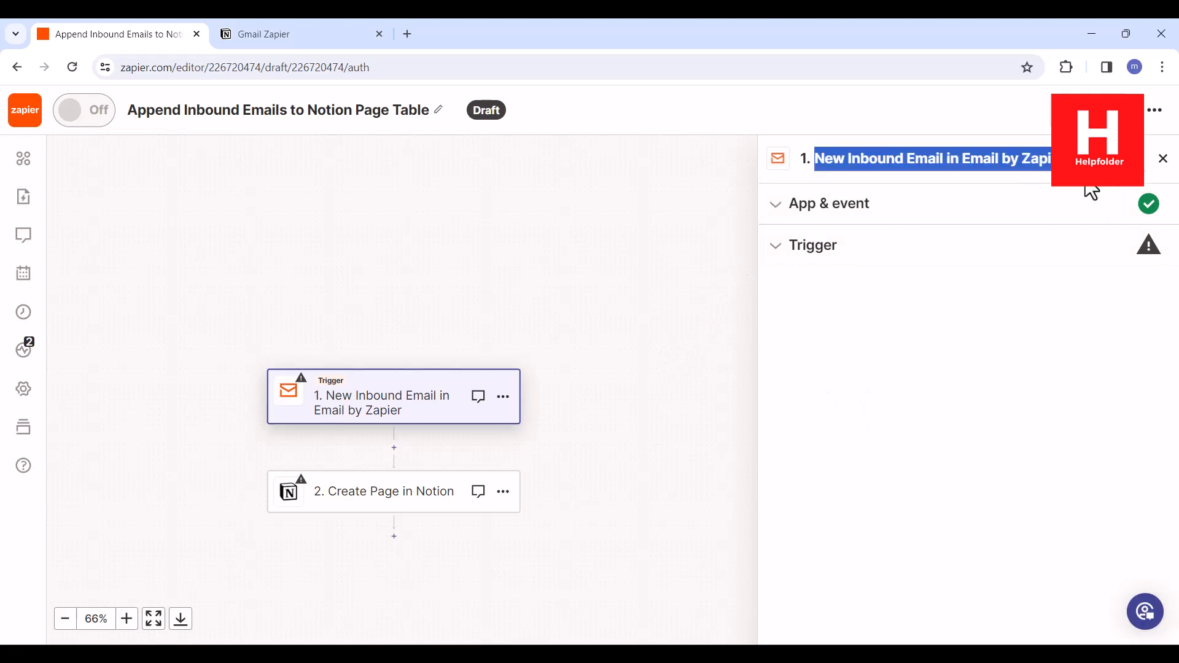
click(1163, 160)
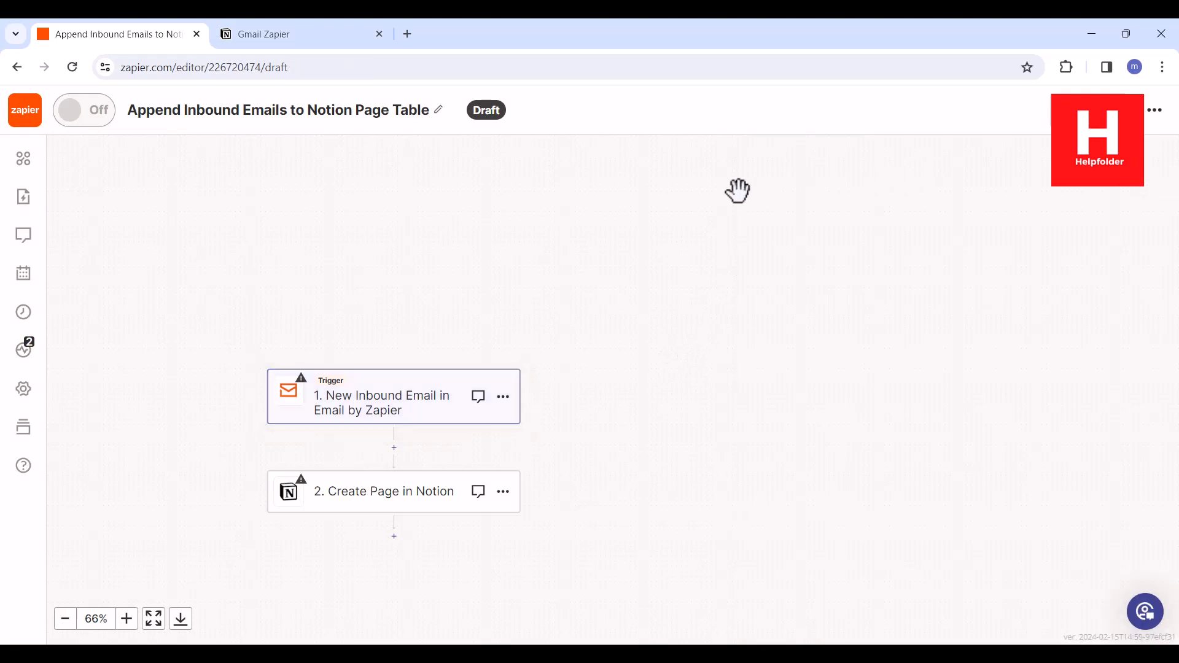
click(503, 397)
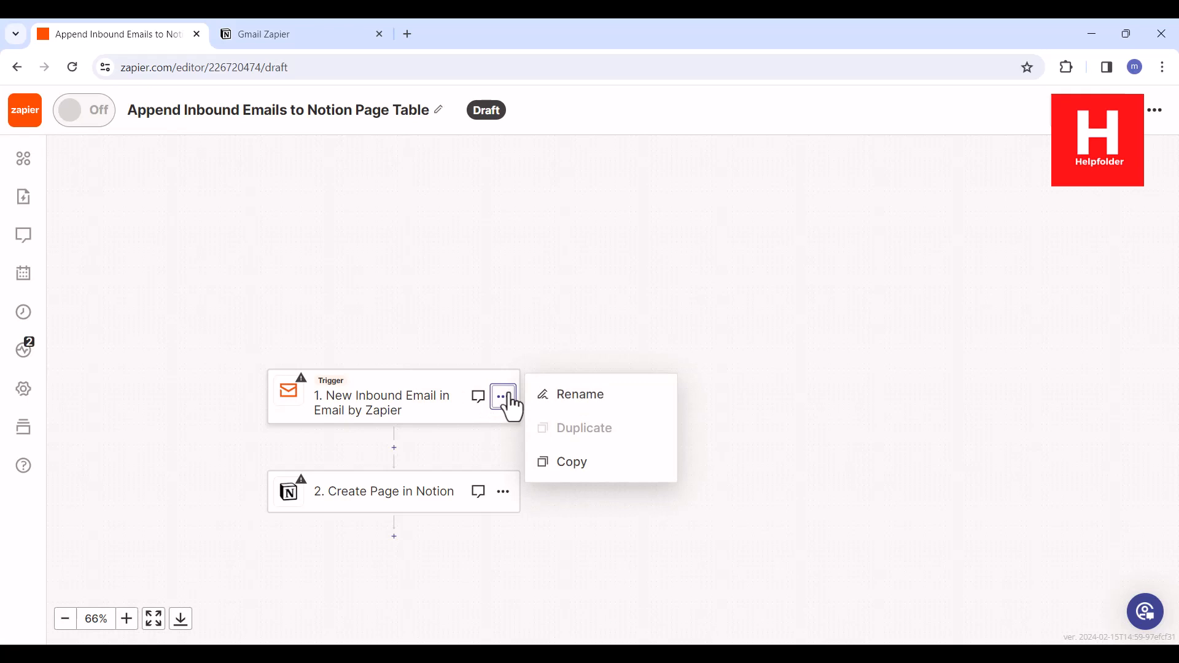
click(423, 436)
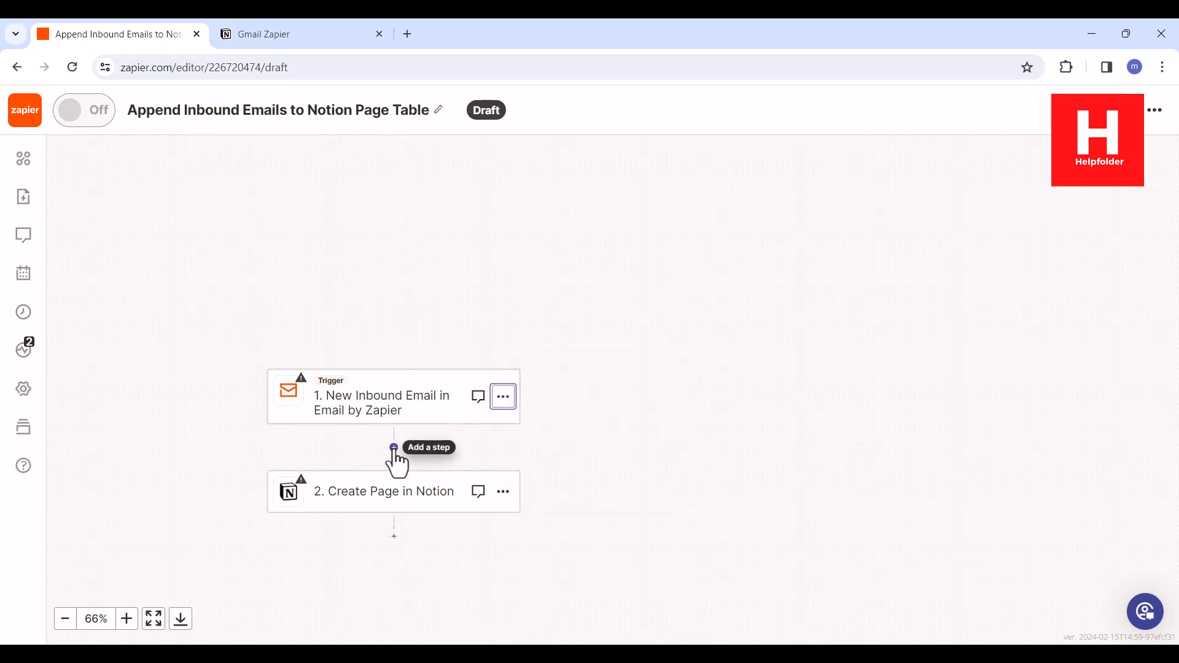
click(400, 404)
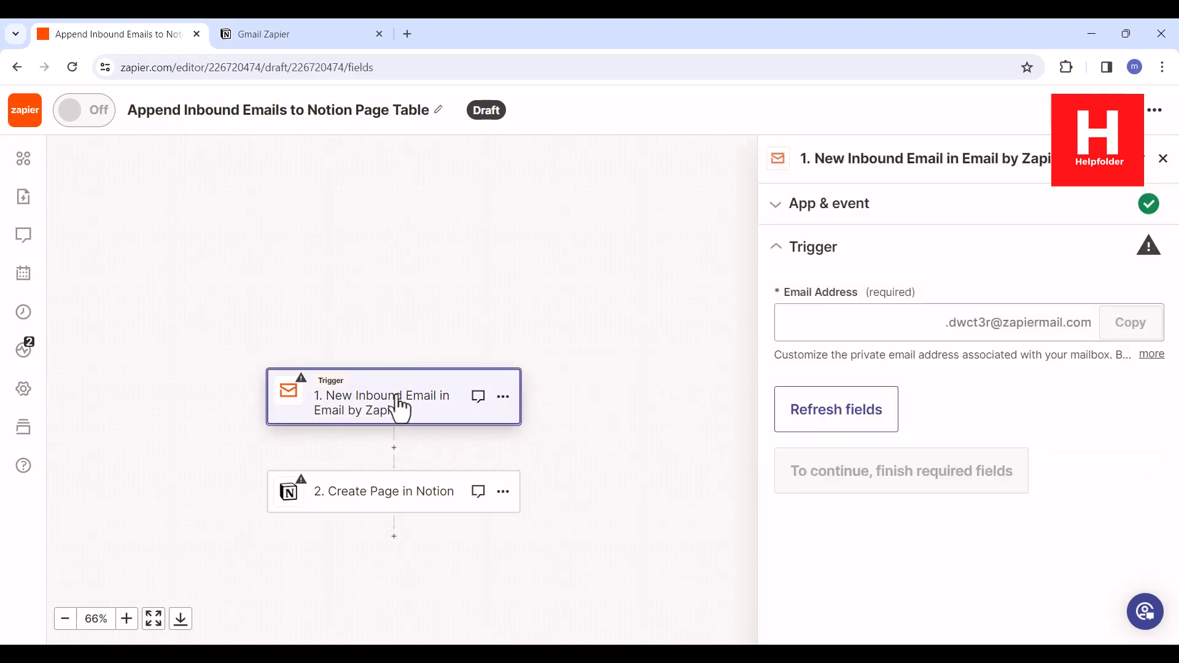
click(838, 321)
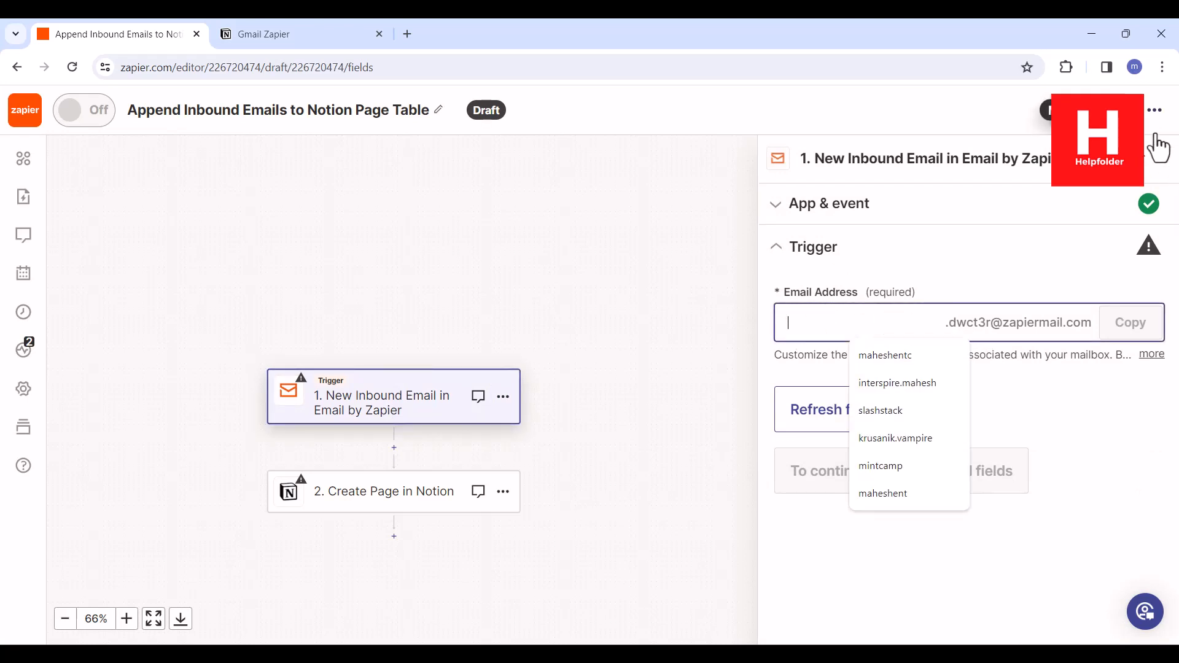
click(1163, 158)
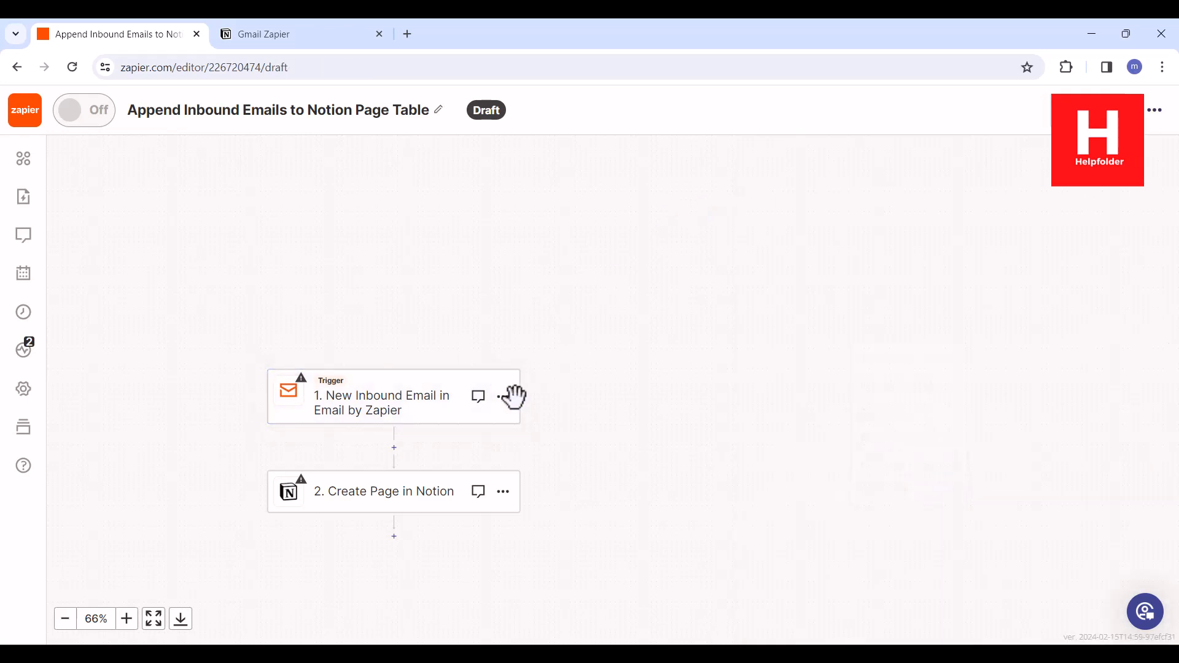
Add a Zoho Mail action between the email trigger and the Notion step, and check the trigger's options.
click(393, 447)
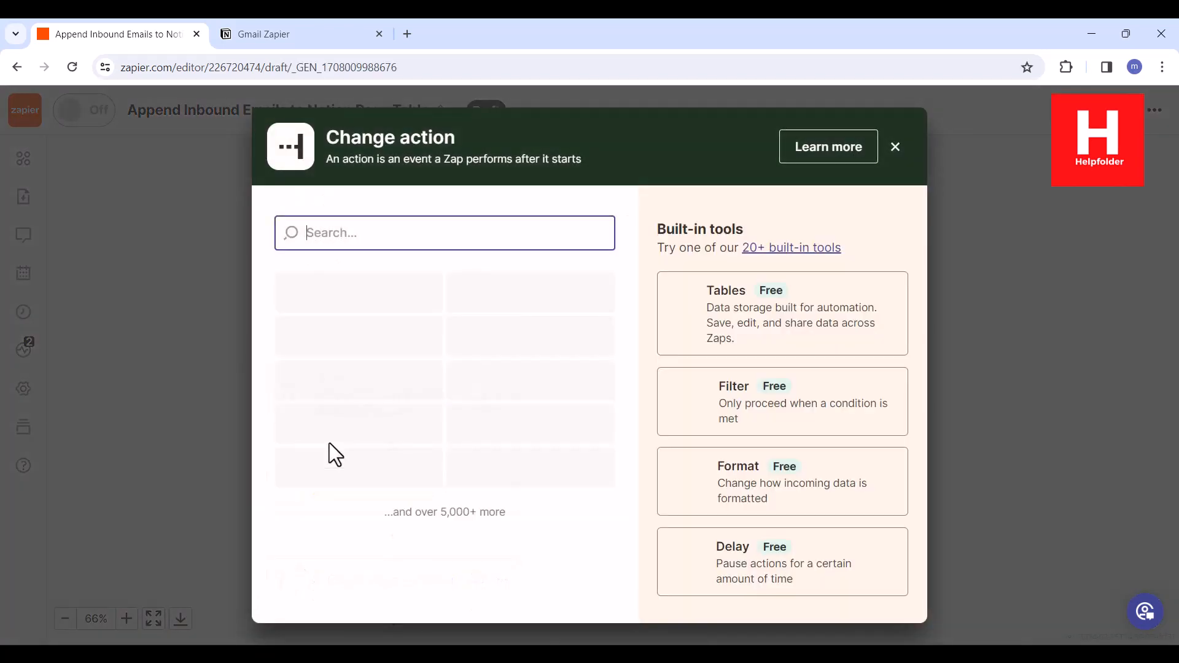
click(495, 459)
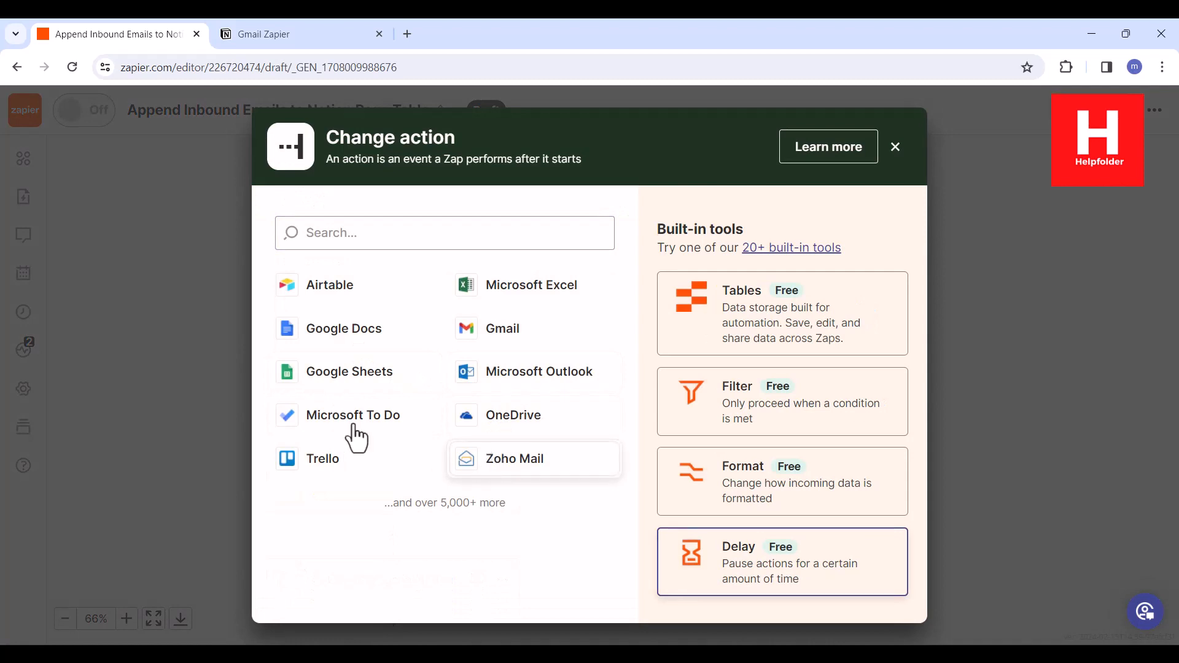
click(502, 397)
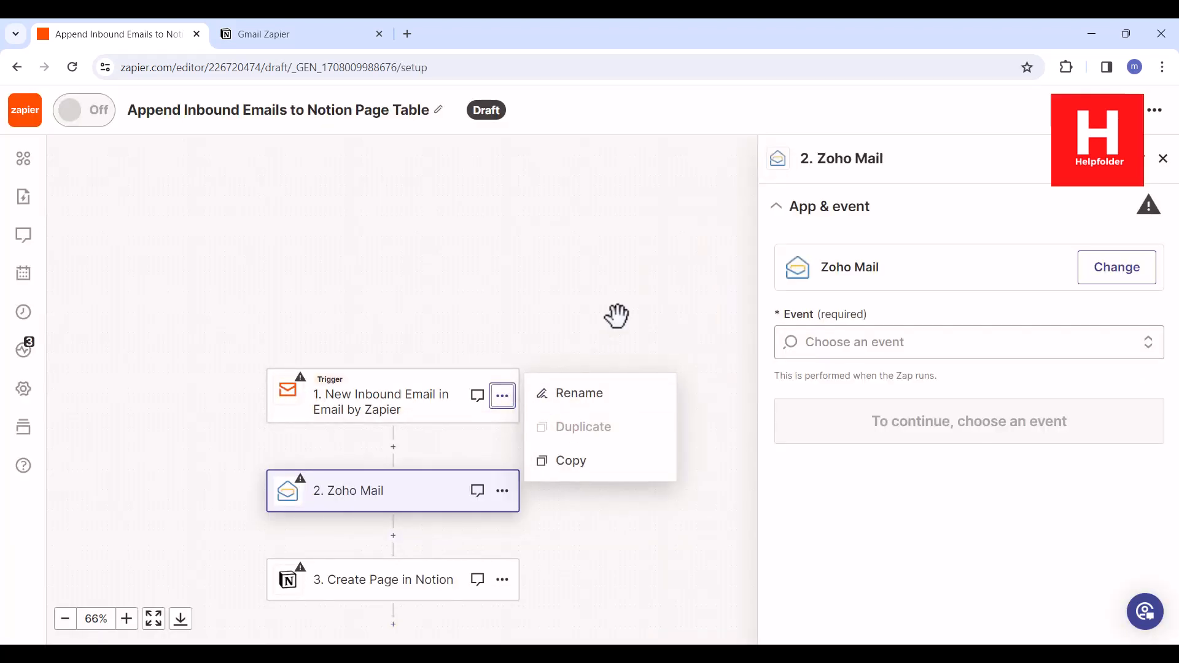
Leave the editor and move the "Append Inbound Emails to Notion Page Table" Zap to the trash.
click(35, 125)
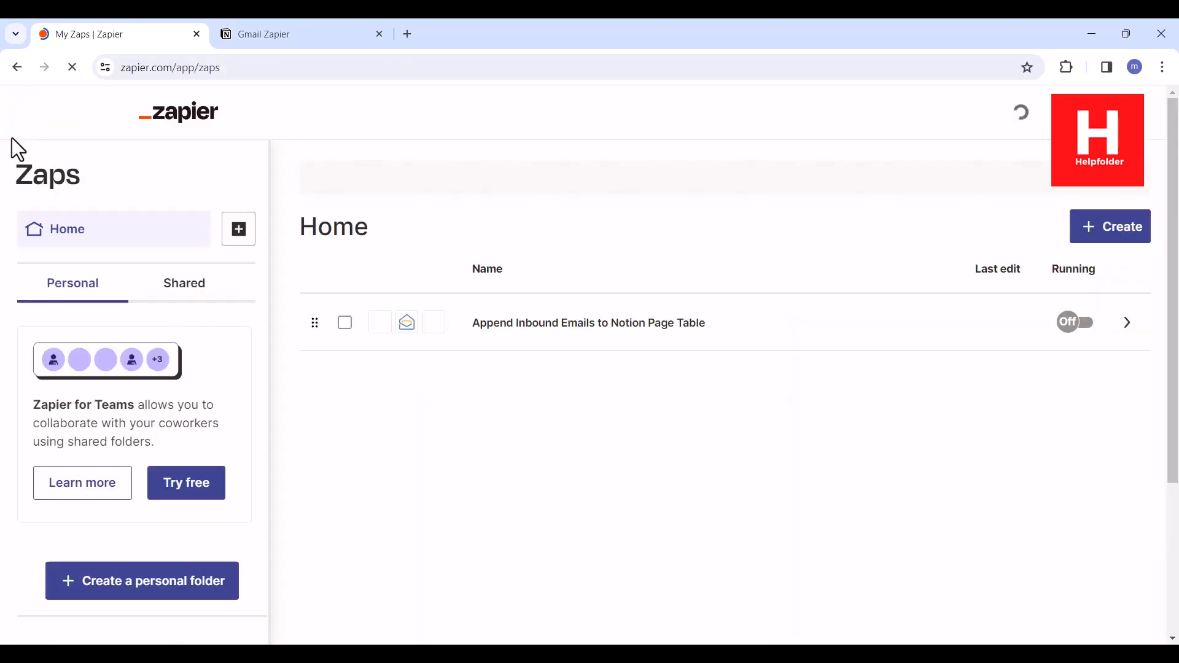
click(345, 323)
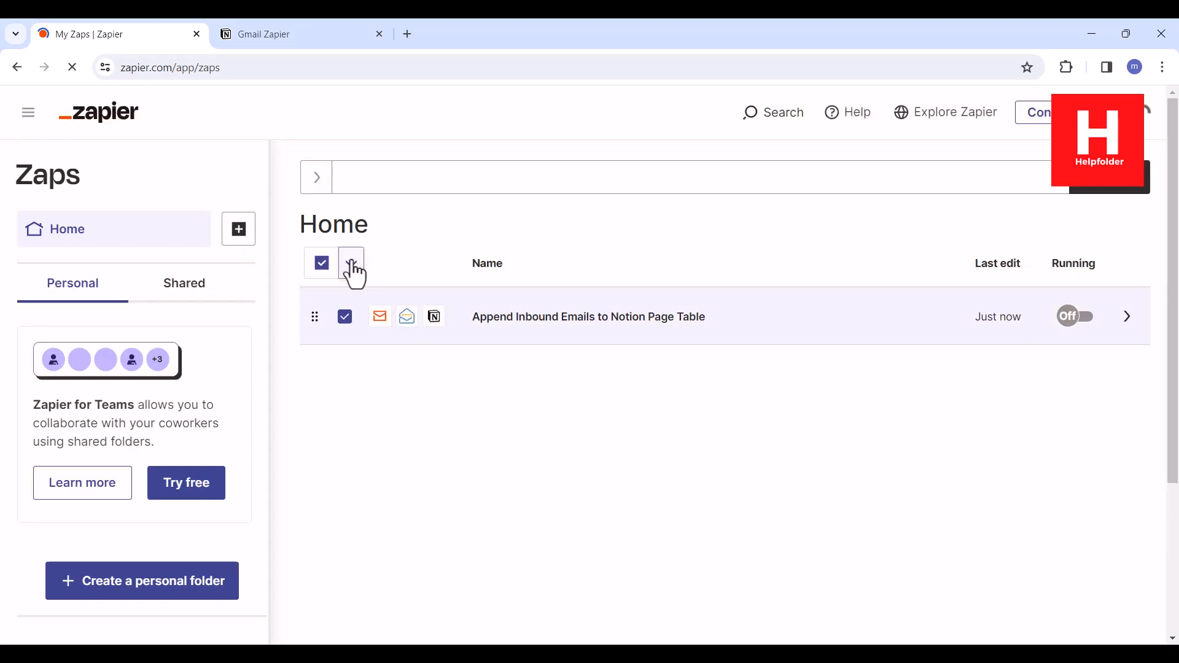
click(355, 277)
click(641, 339)
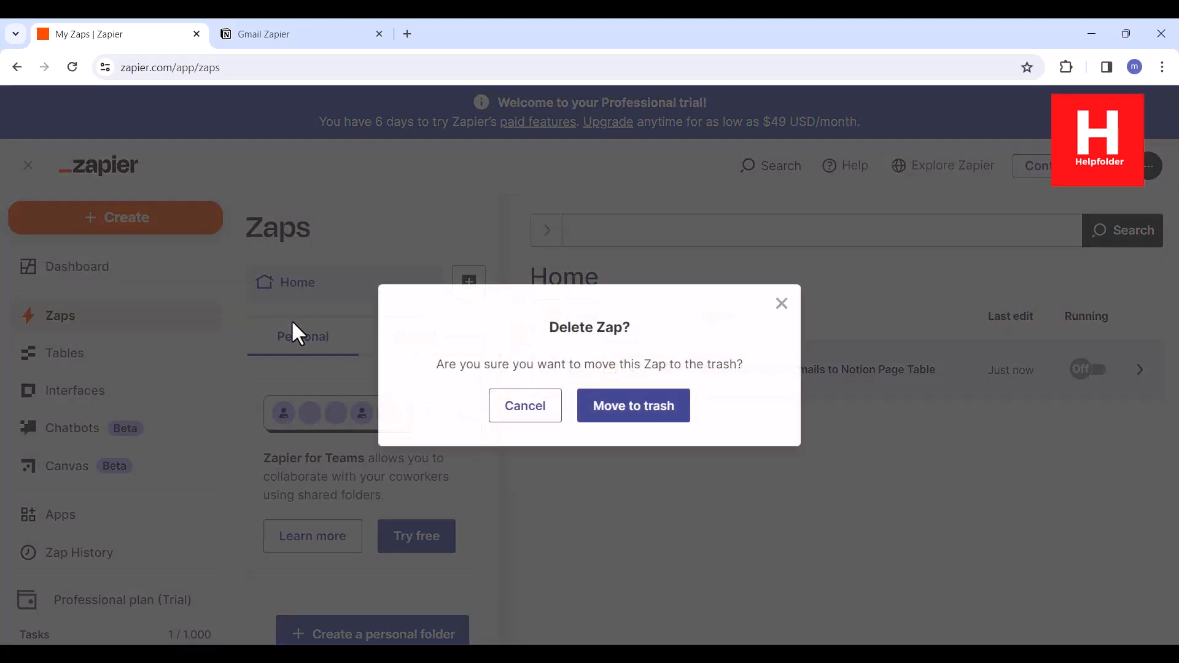
click(685, 402)
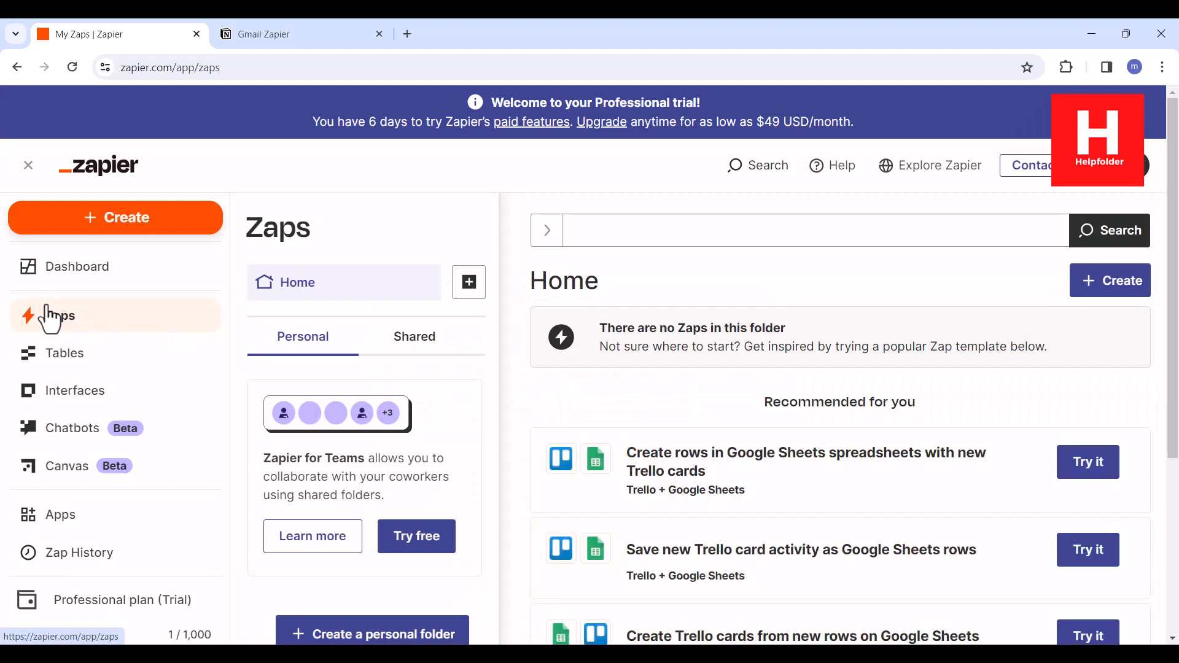
Generate a Zap from the dashboard with the prompt "When new email comes in Zoho Mail, append it to notion page table.".
click(92, 280)
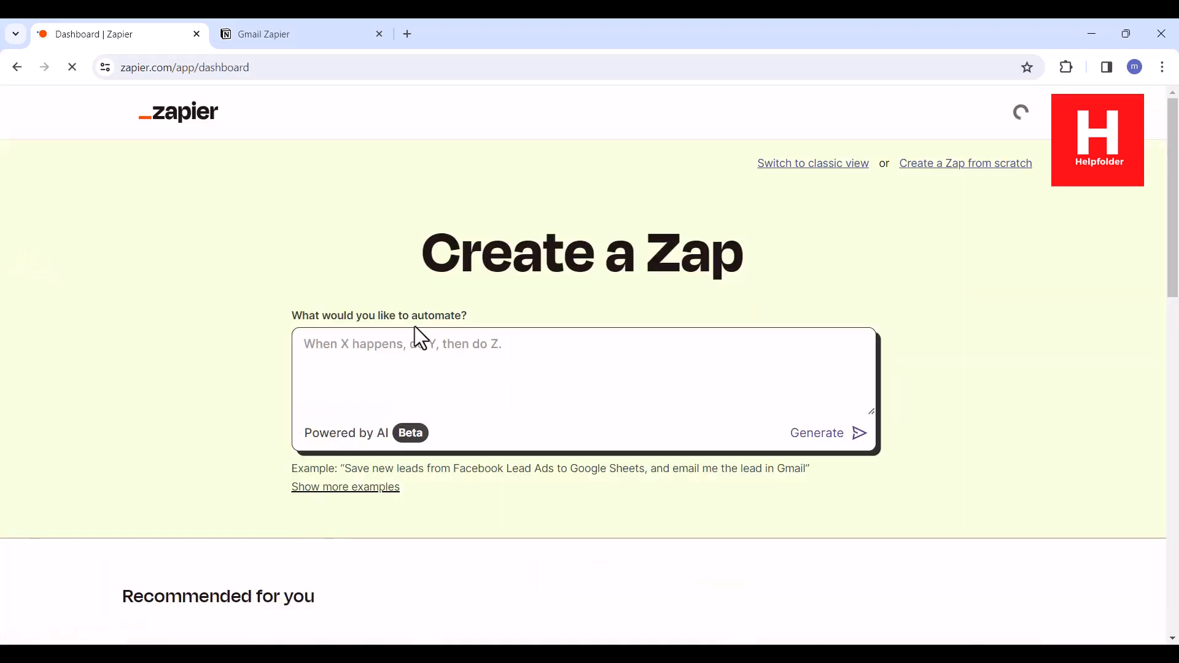
click(422, 346)
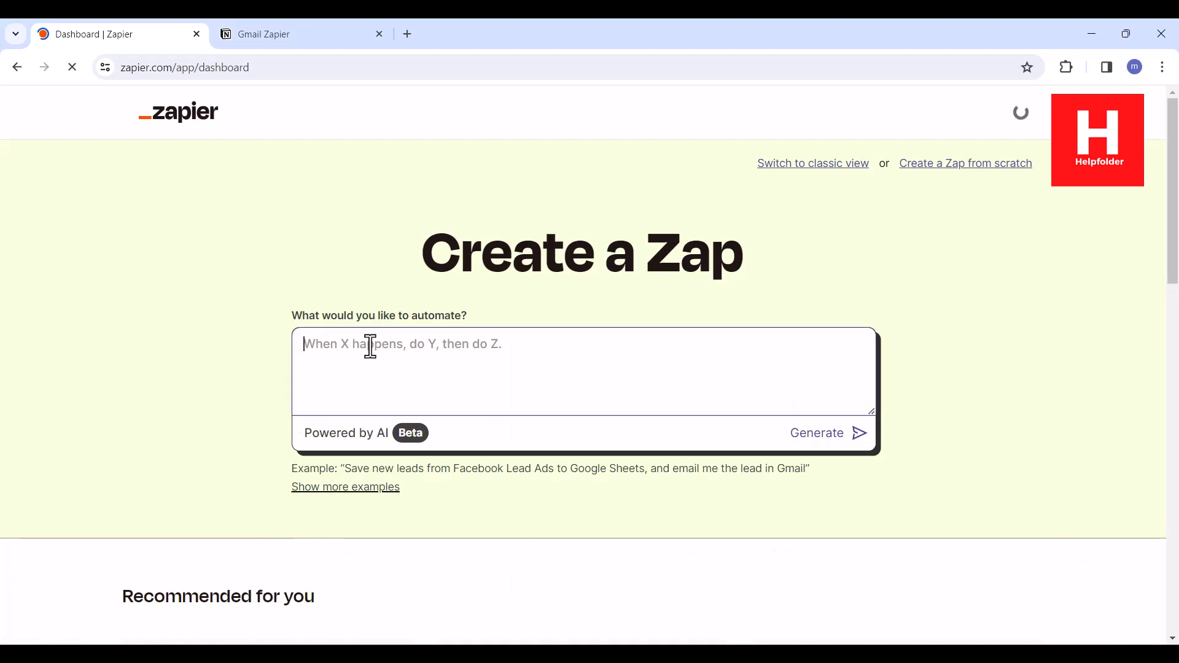
text(When new email comes in, append it to notion page table.)
key(Return)
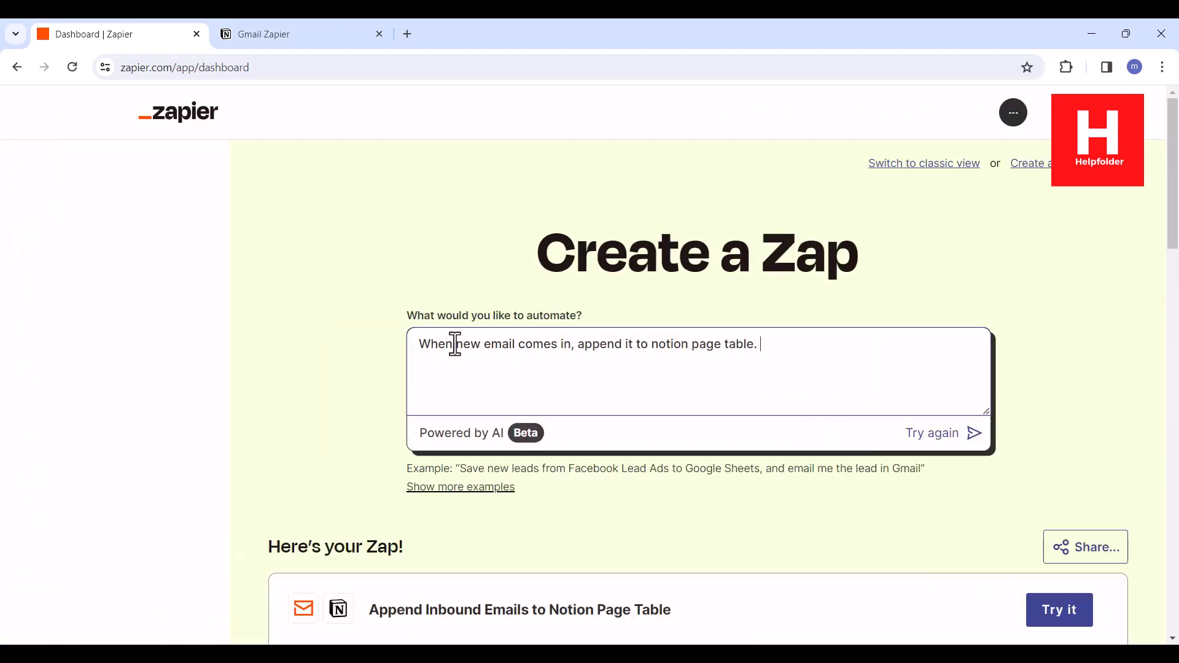
click(573, 345)
text(Zoho)
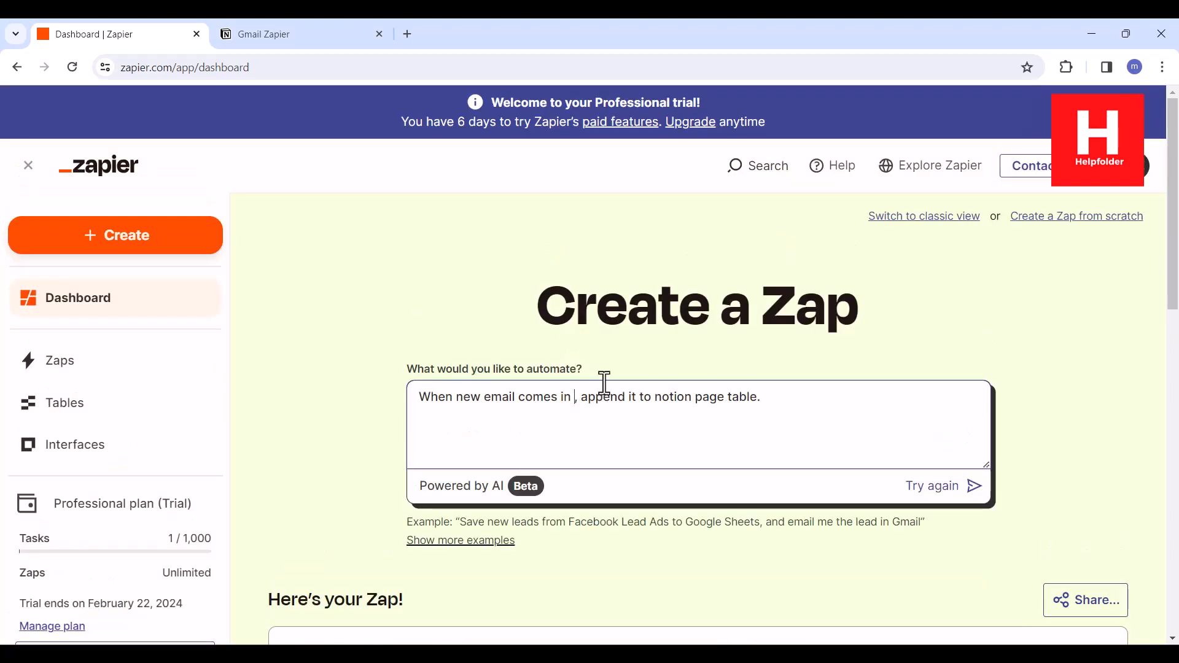
text( Mail)
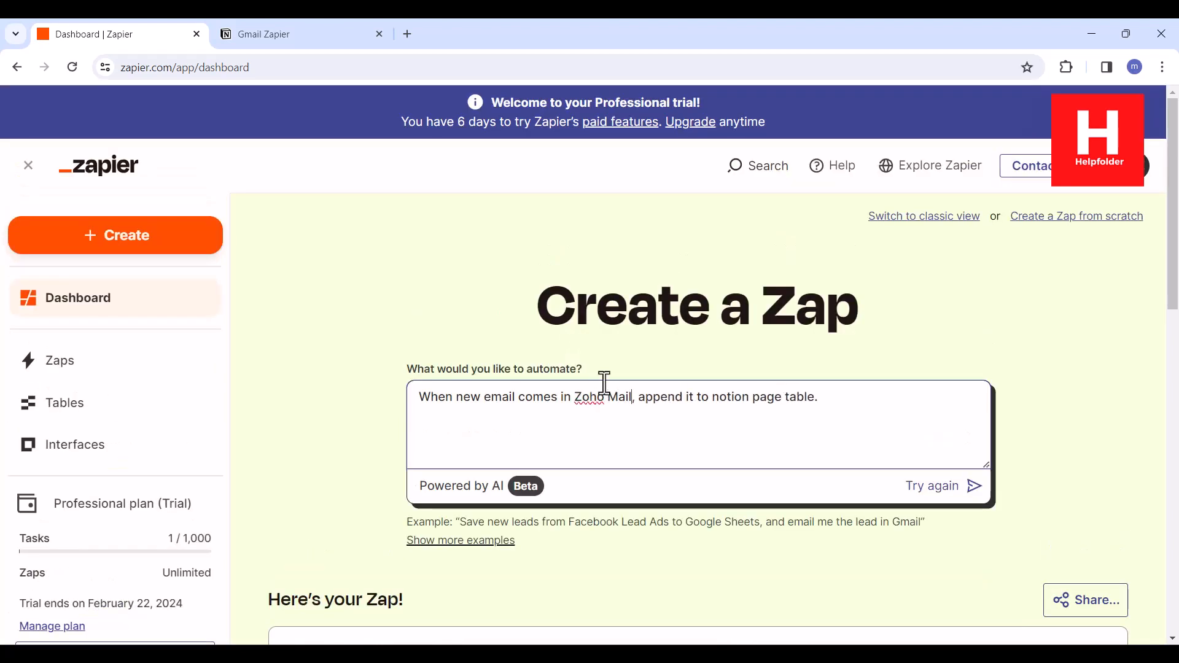
click(975, 486)
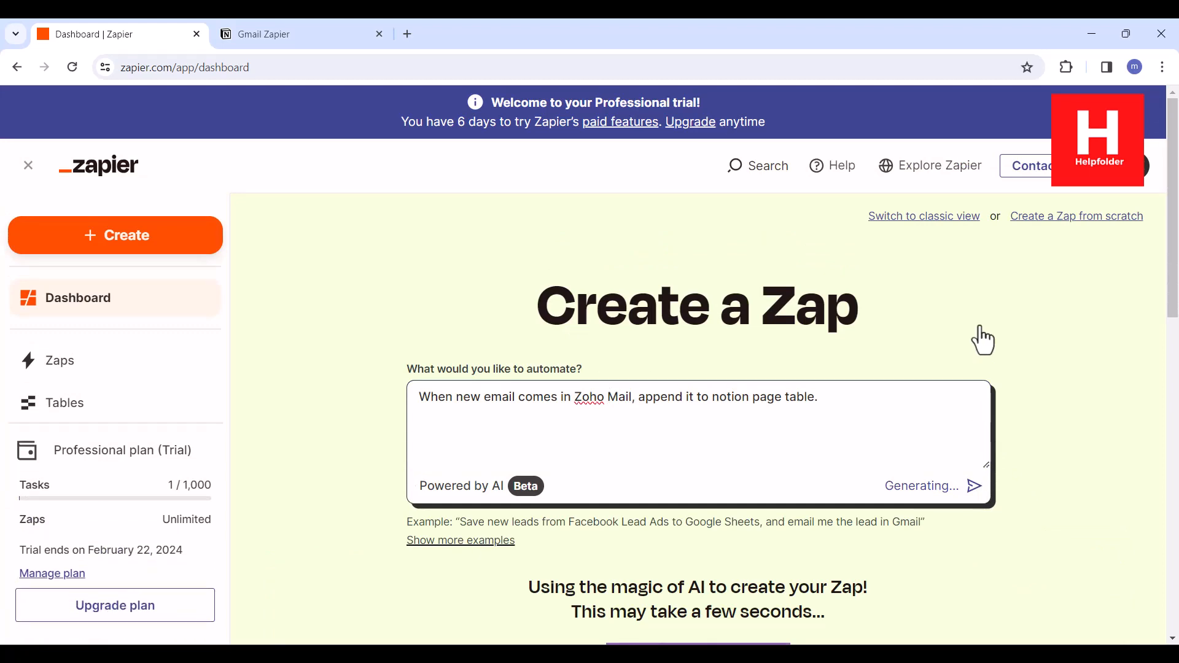
Open the generated "Sync Zoho Mail with Notion Page Table" Zap for editing and accept the connected Zoho Mail account.
scroll(1044, 343, down, 5)
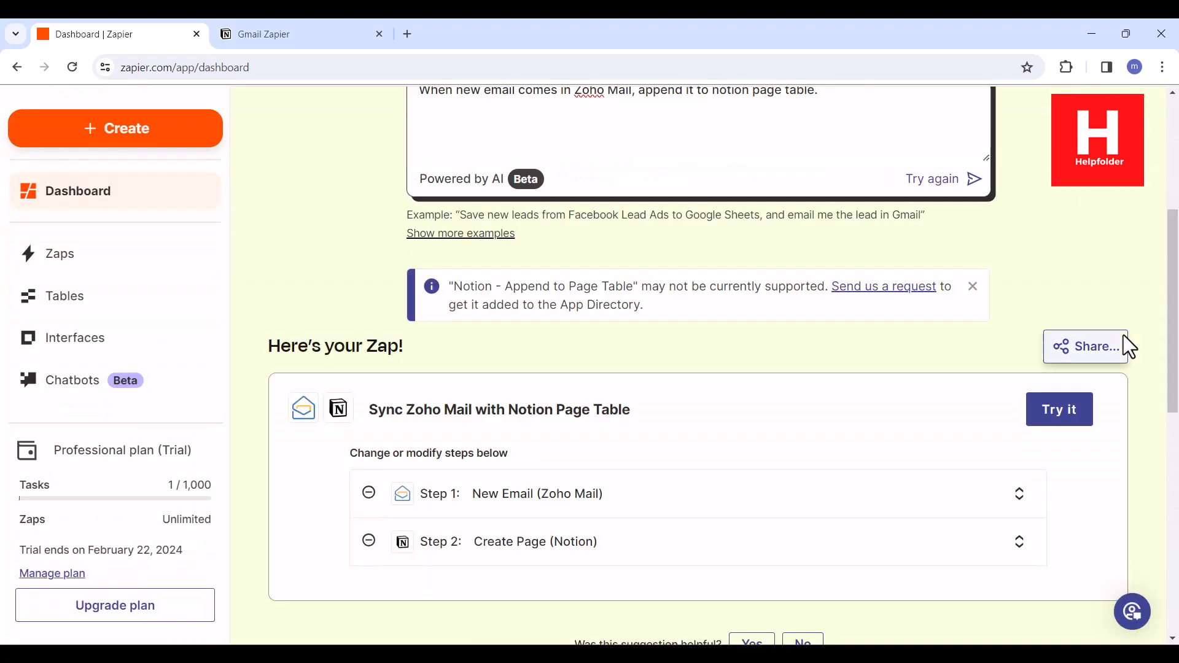
click(1087, 420)
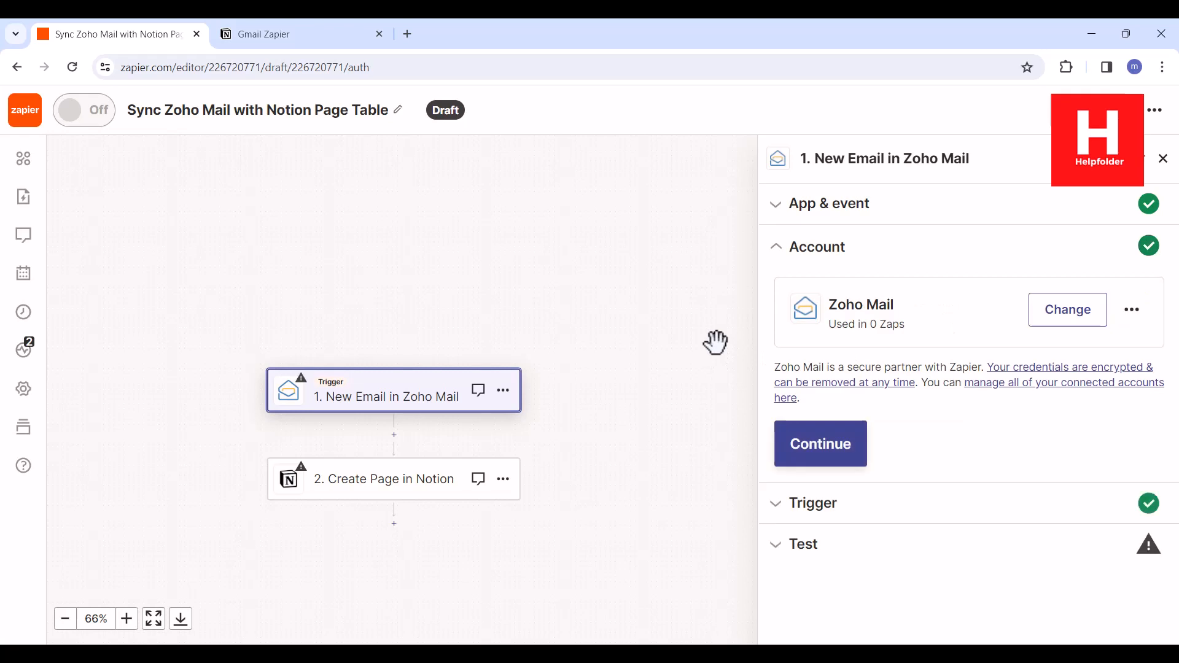
click(835, 433)
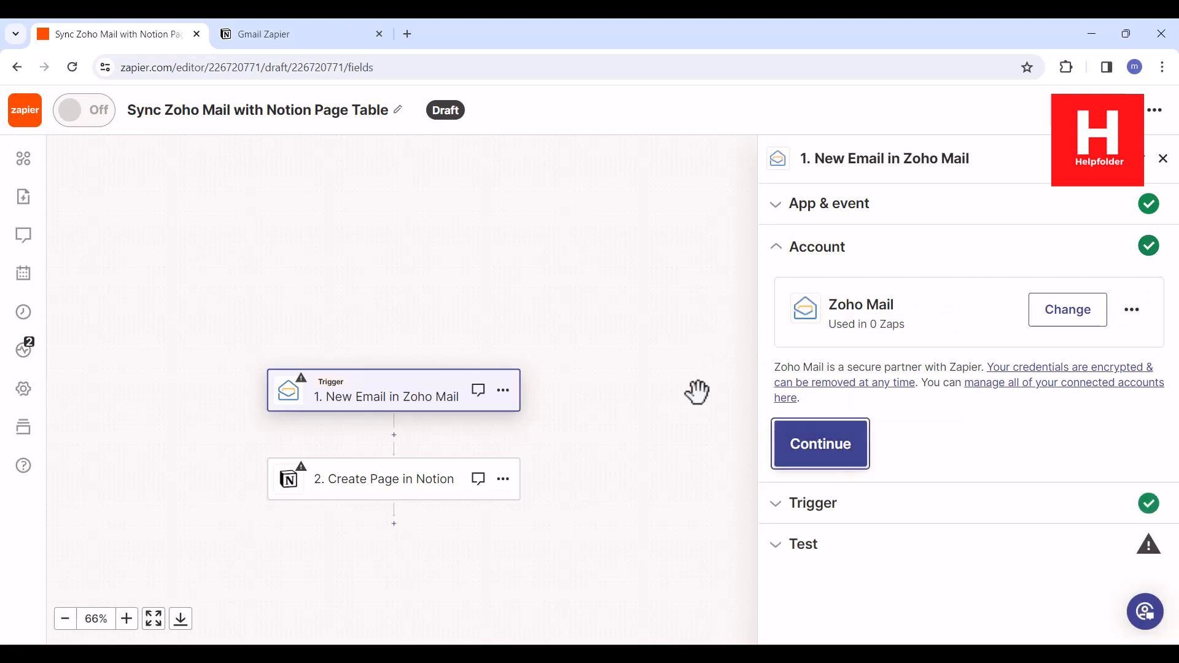
Configure the Zoho Mail trigger with folder Inbox, Group Result Yes and the listed email account, and proceed to its test.
click(786, 374)
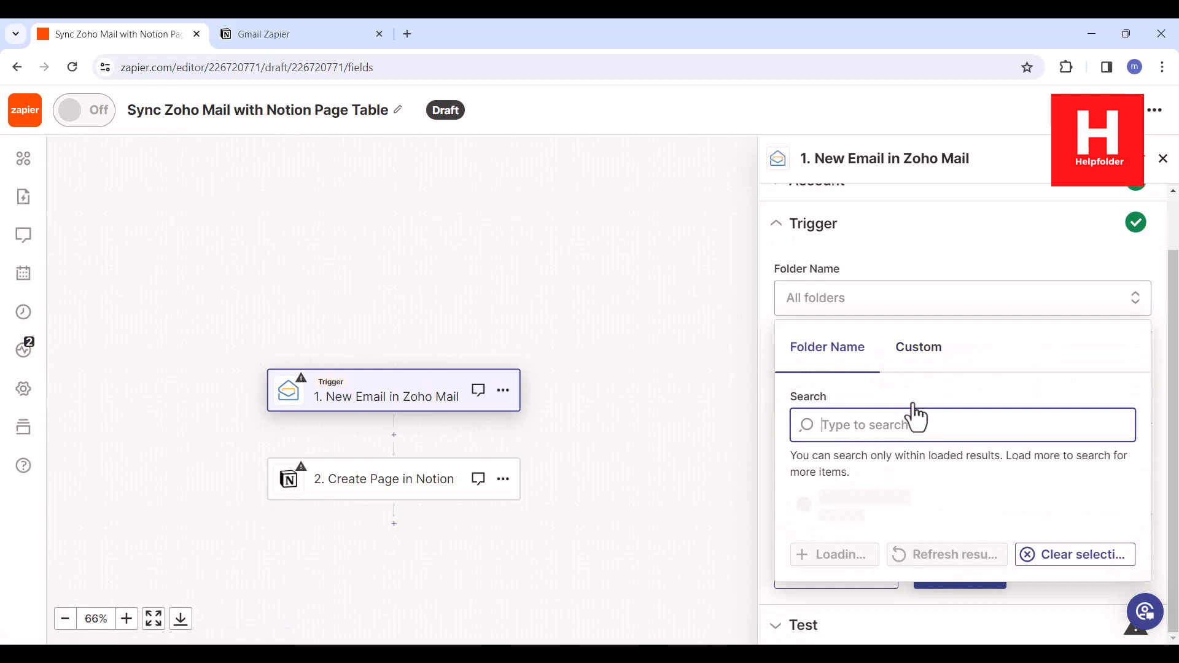
click(832, 556)
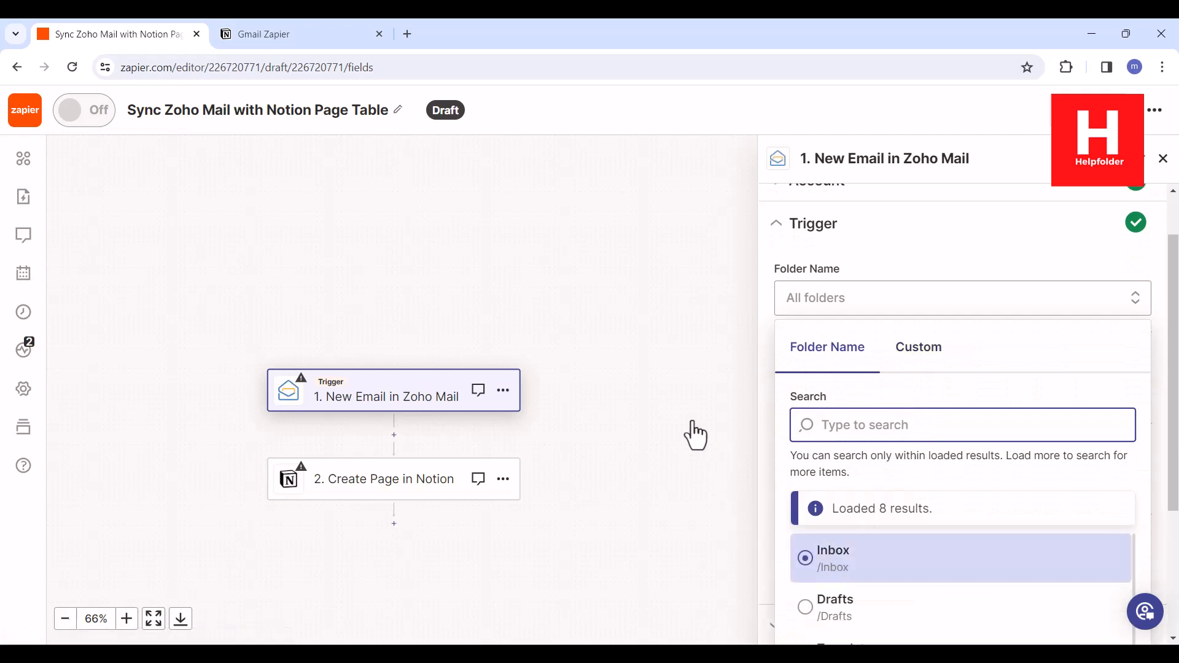
click(834, 396)
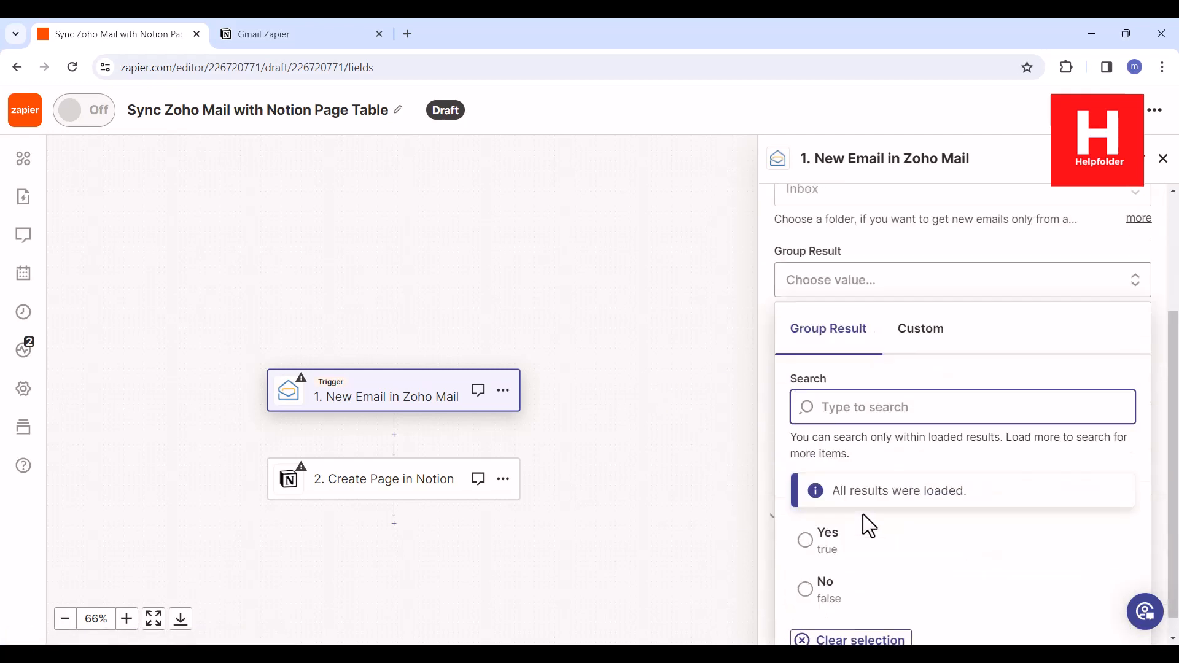
click(831, 539)
click(897, 485)
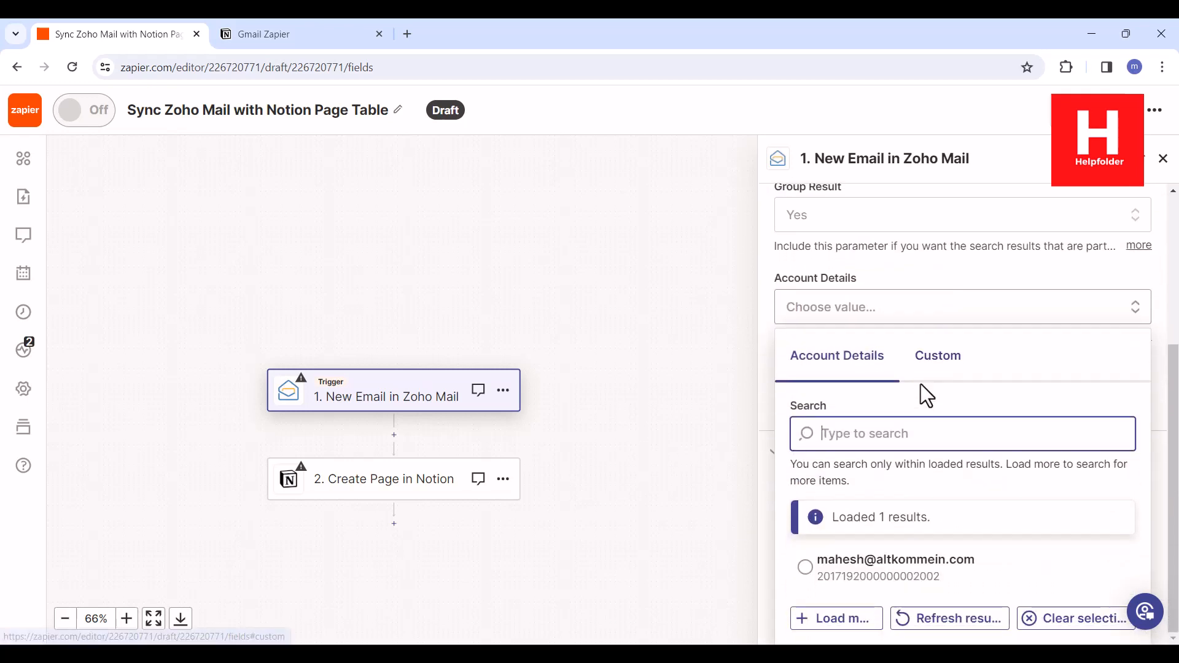
click(837, 571)
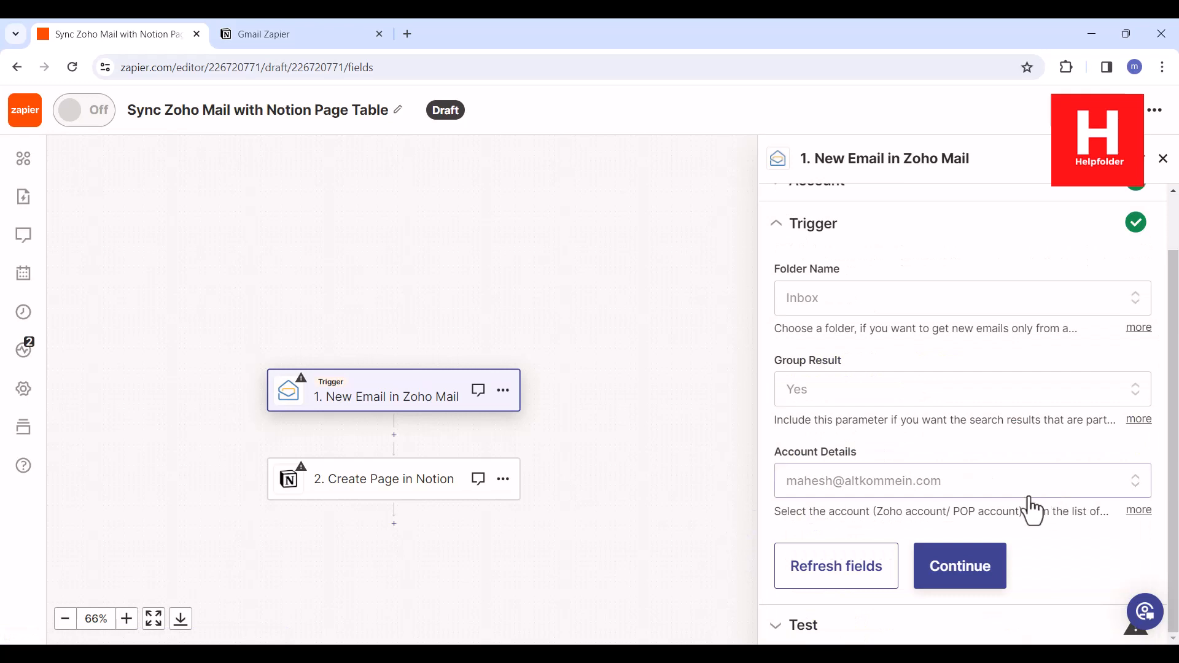
click(960, 566)
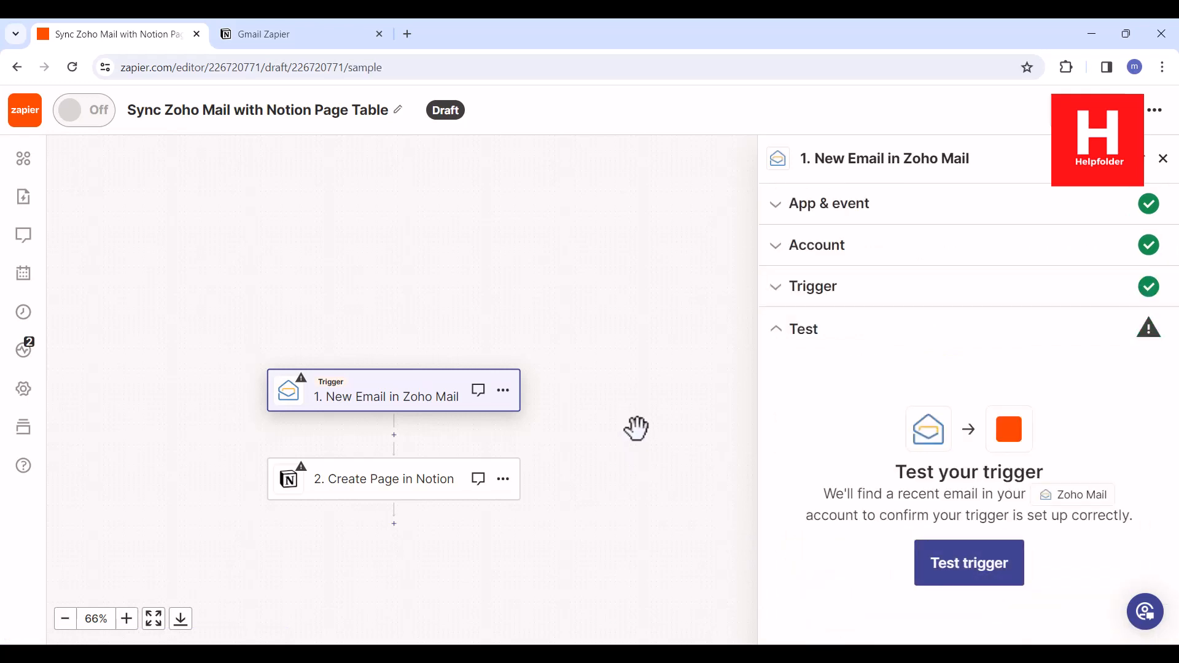
Test the Zoho Mail trigger and continue with Email A as the sample record.
click(1010, 563)
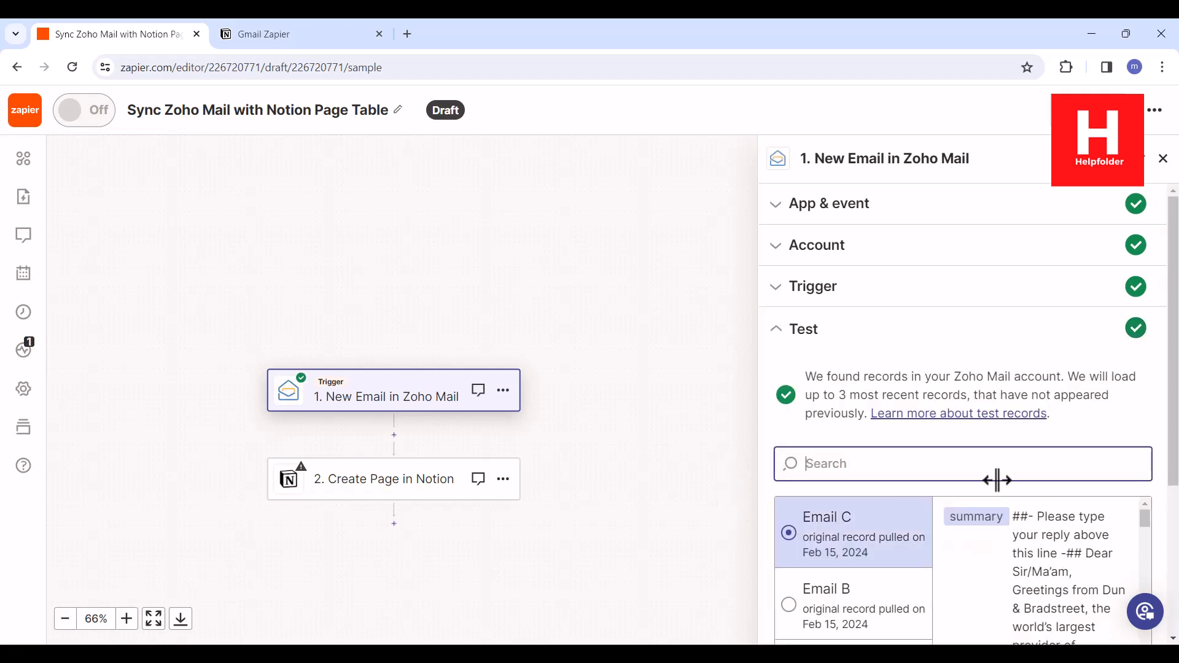
scroll(1007, 473, down, 4)
click(823, 423)
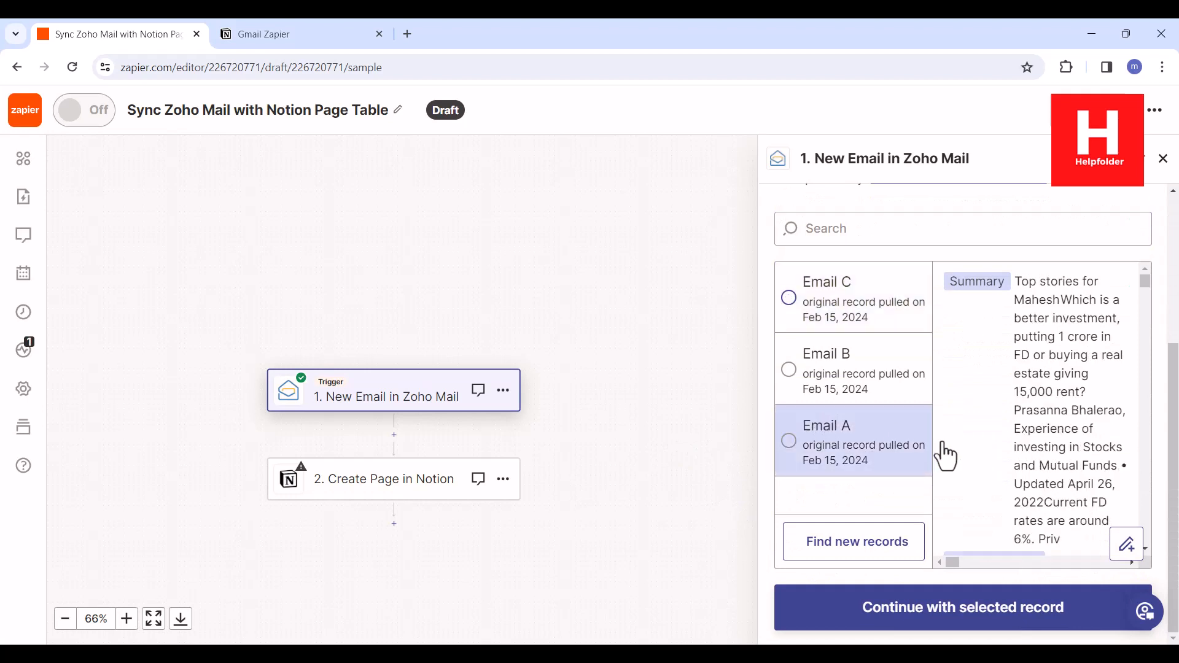
click(1001, 591)
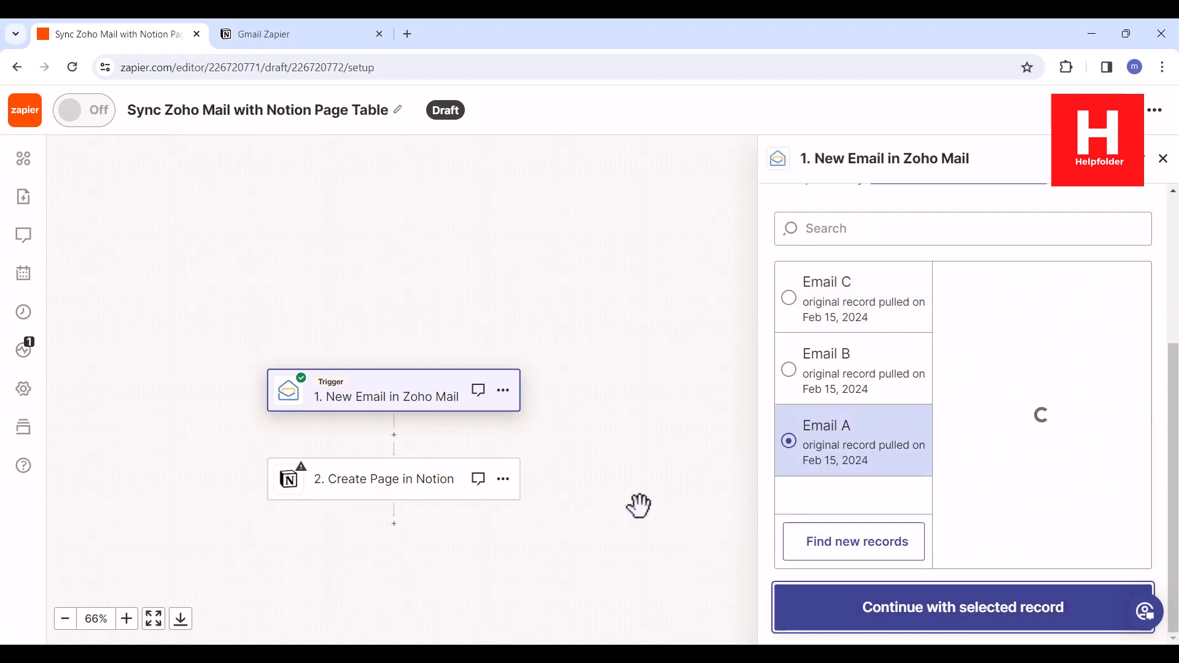
Change the Notion step's event to Update Database Item and keep the connected Notion workspace account.
click(861, 348)
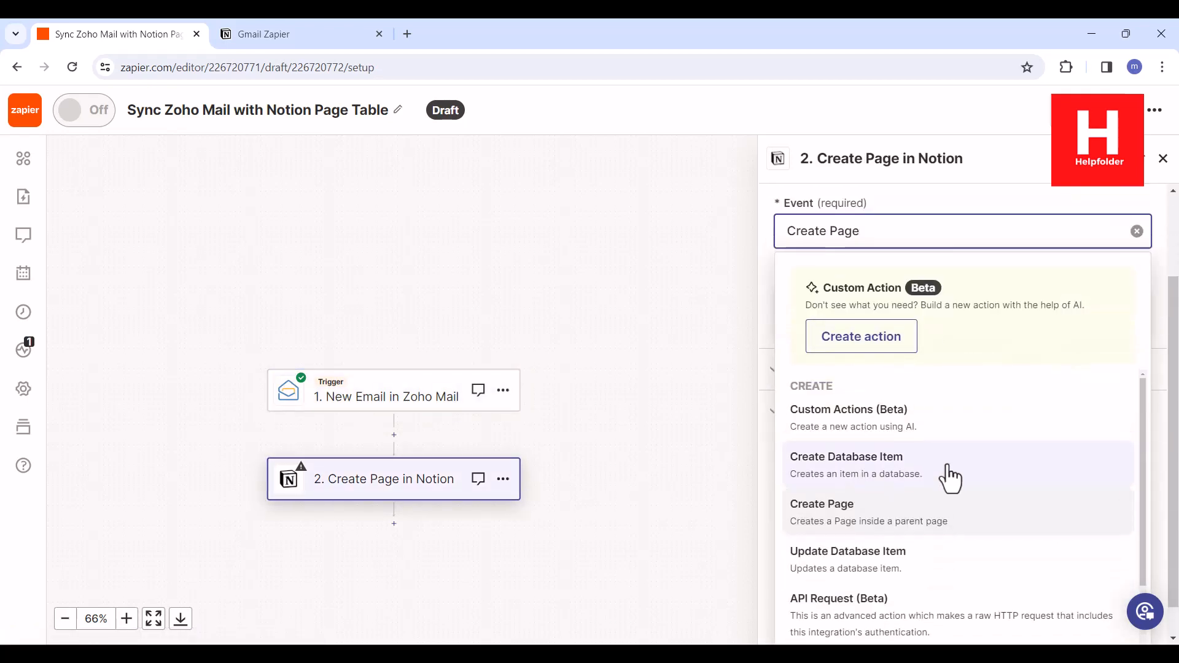
click(902, 552)
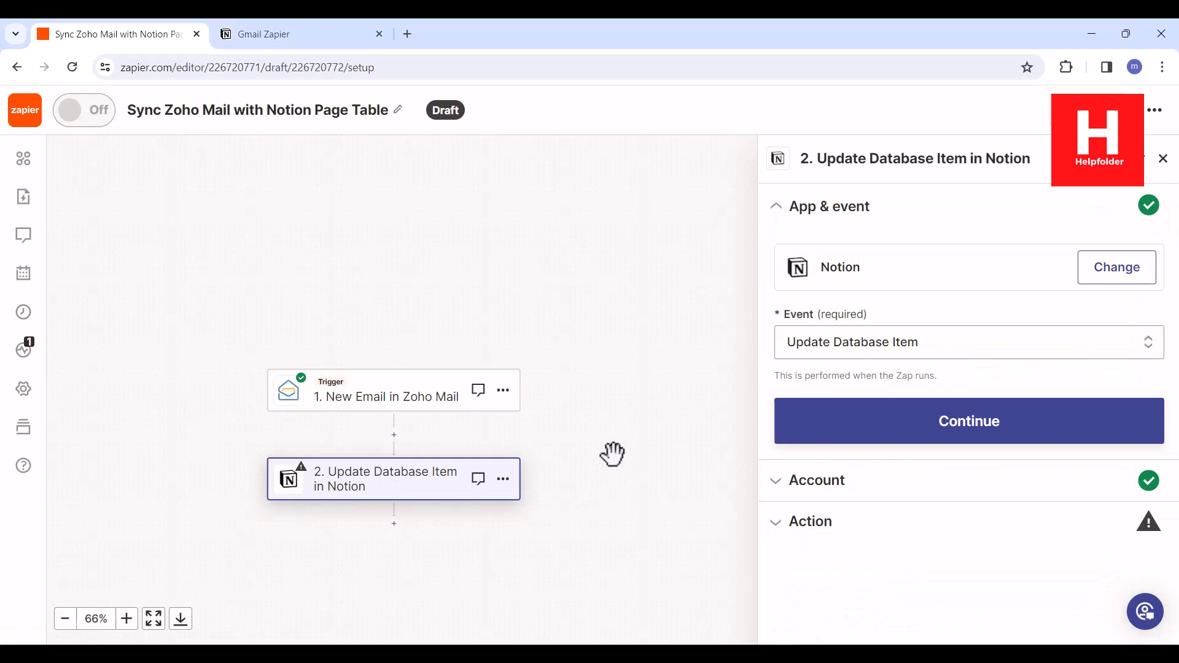
click(850, 426)
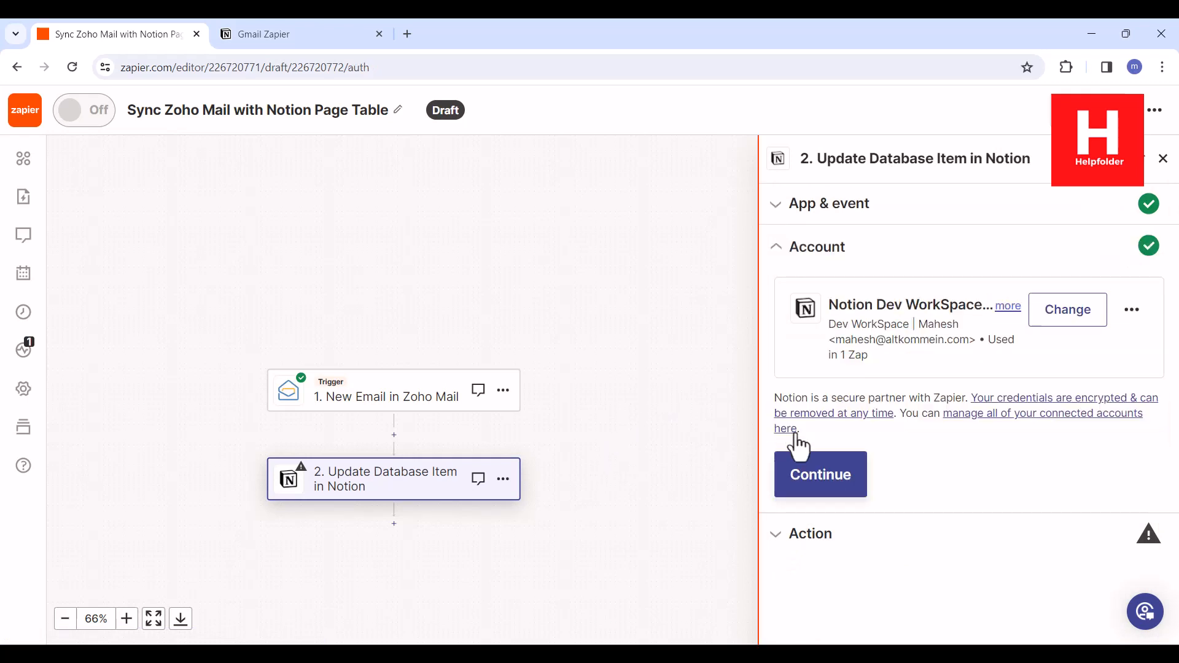
click(793, 485)
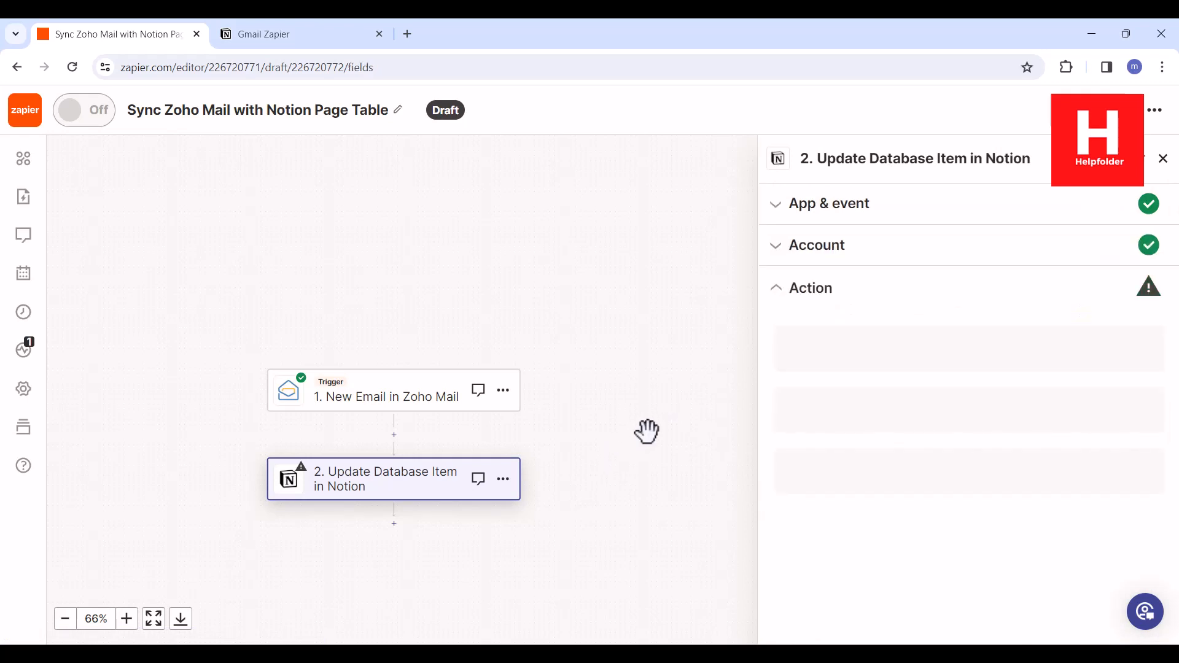
Choose the Gmail Zapier database for the Notion action and map its Name field to the email's Sender.
click(963, 371)
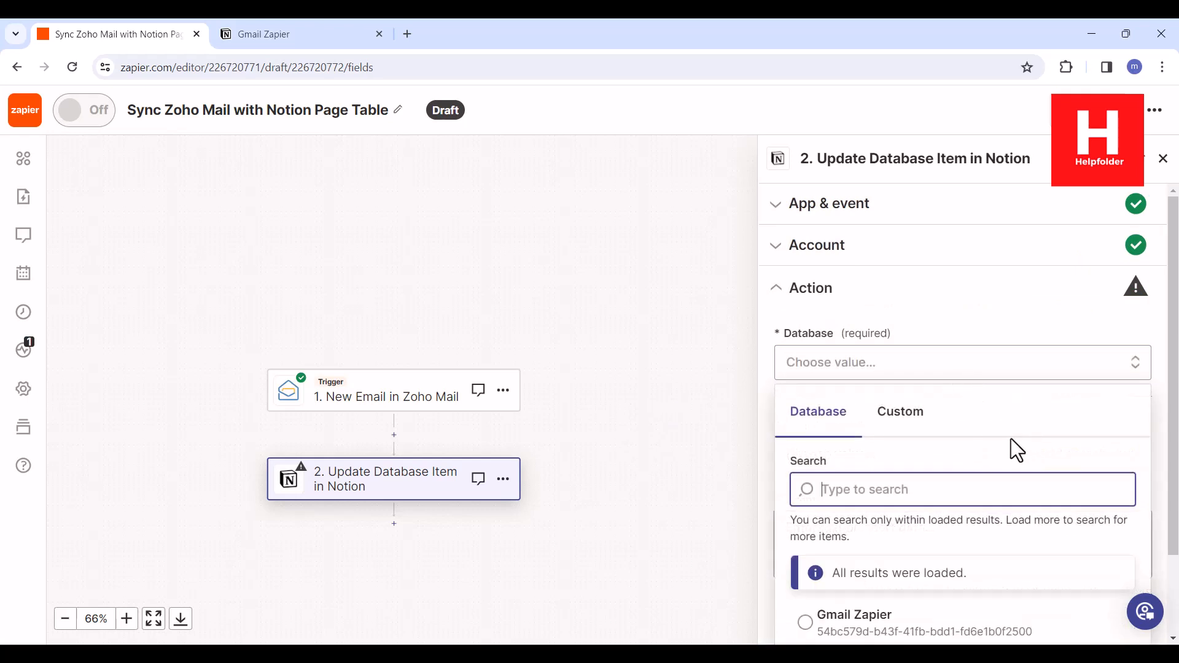
scroll(1011, 439, down, 2)
click(834, 534)
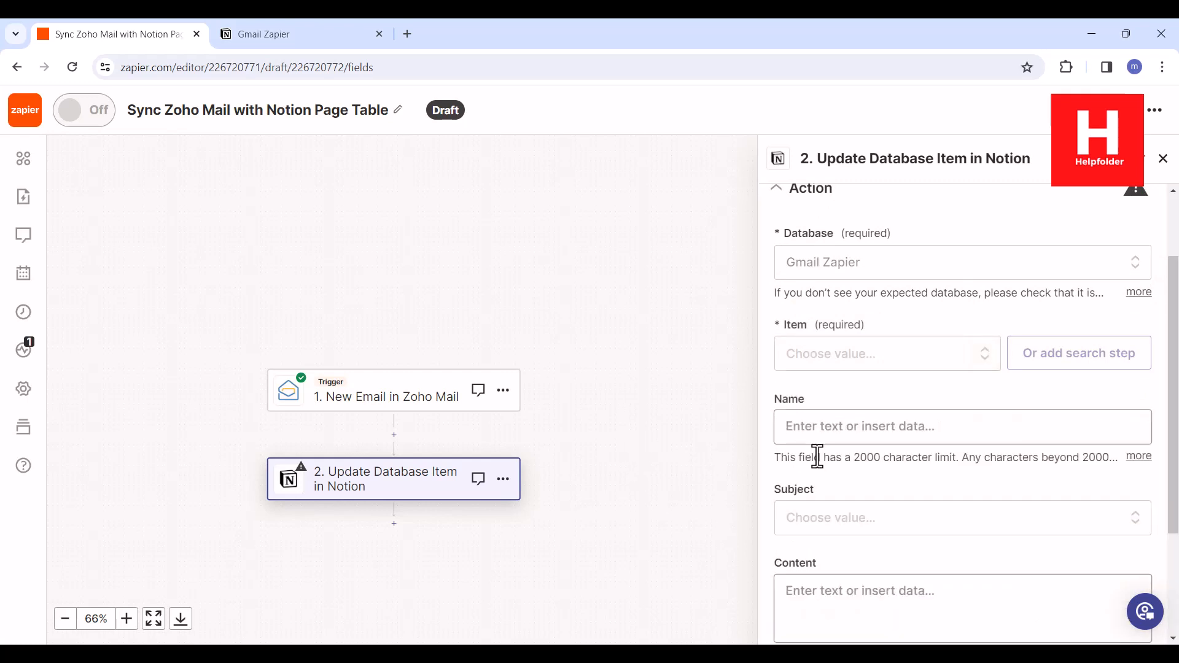
click(802, 426)
scroll(946, 455, down, 3)
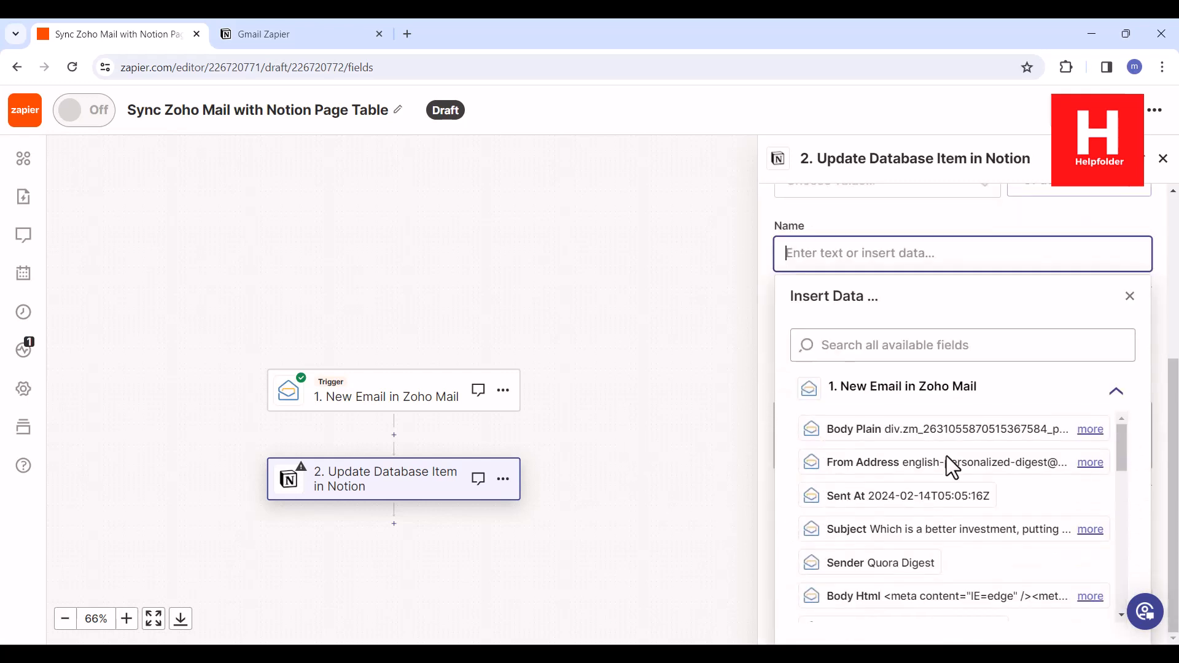
click(878, 563)
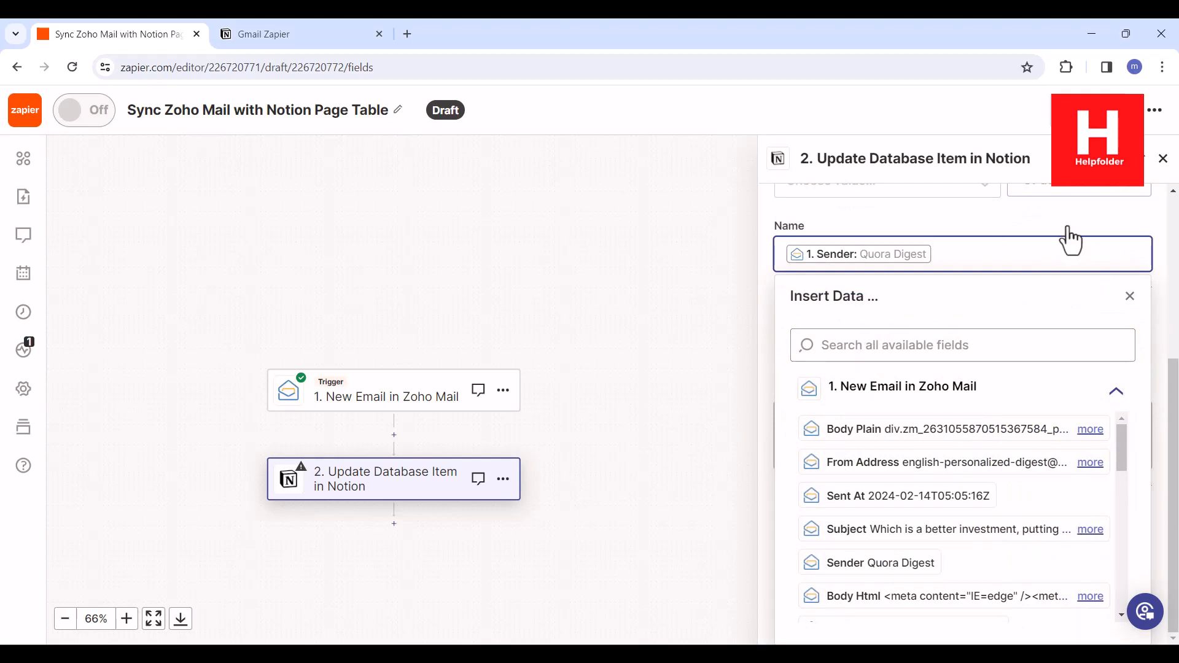
click(1043, 217)
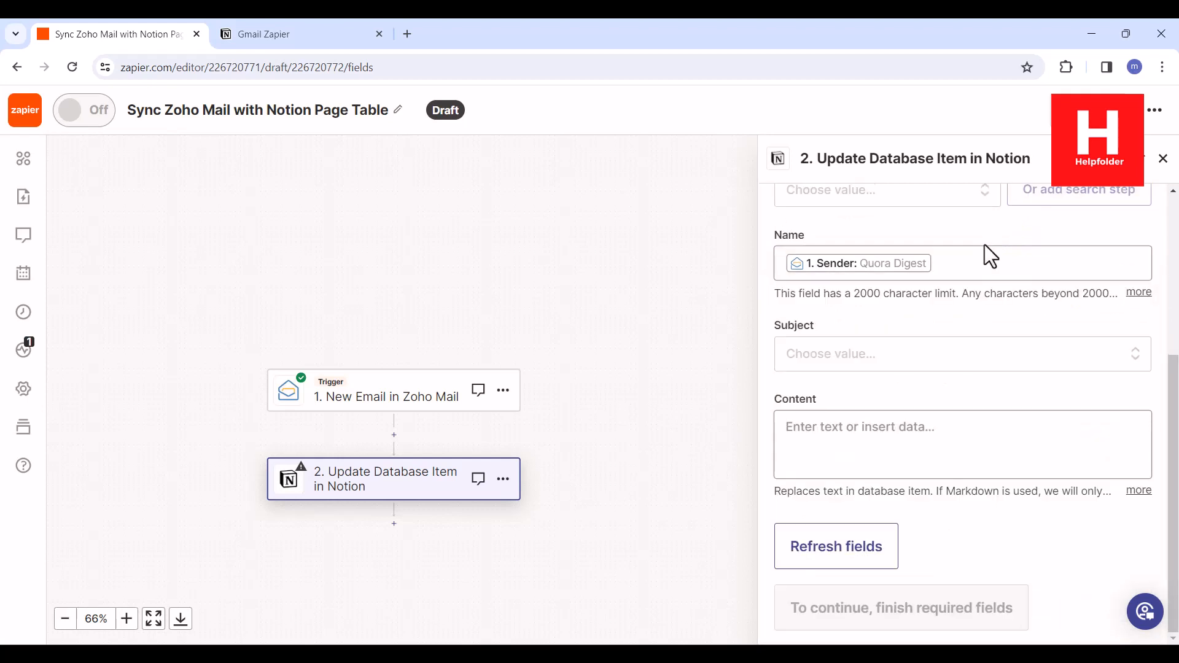
click(875, 356)
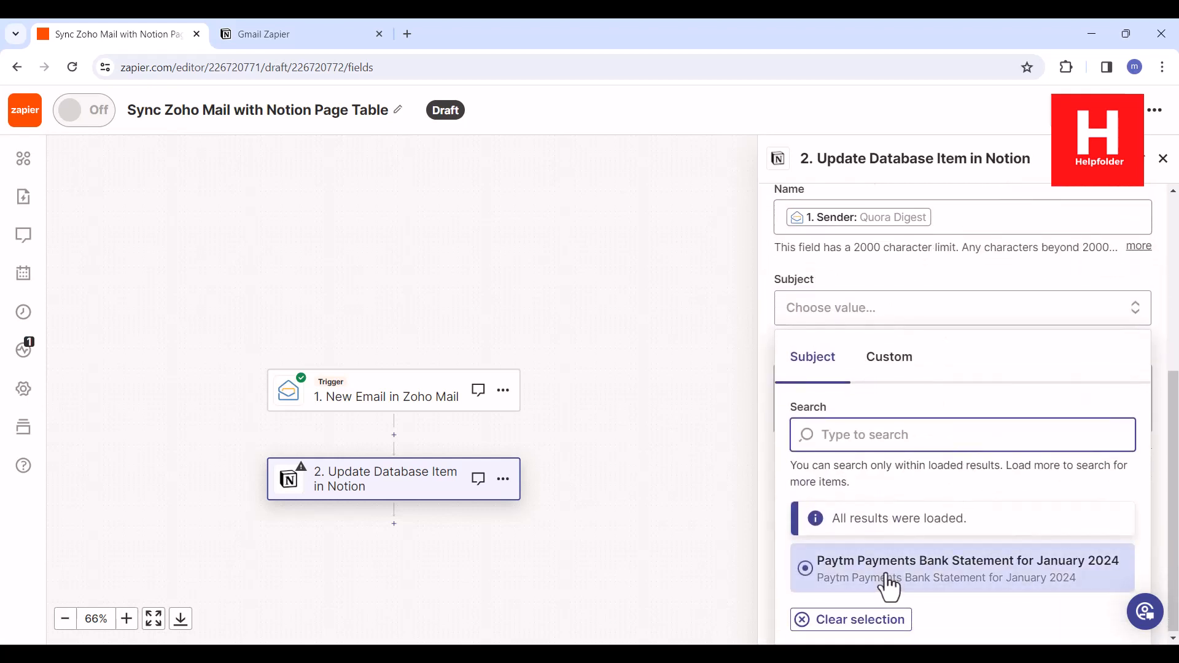
click(887, 579)
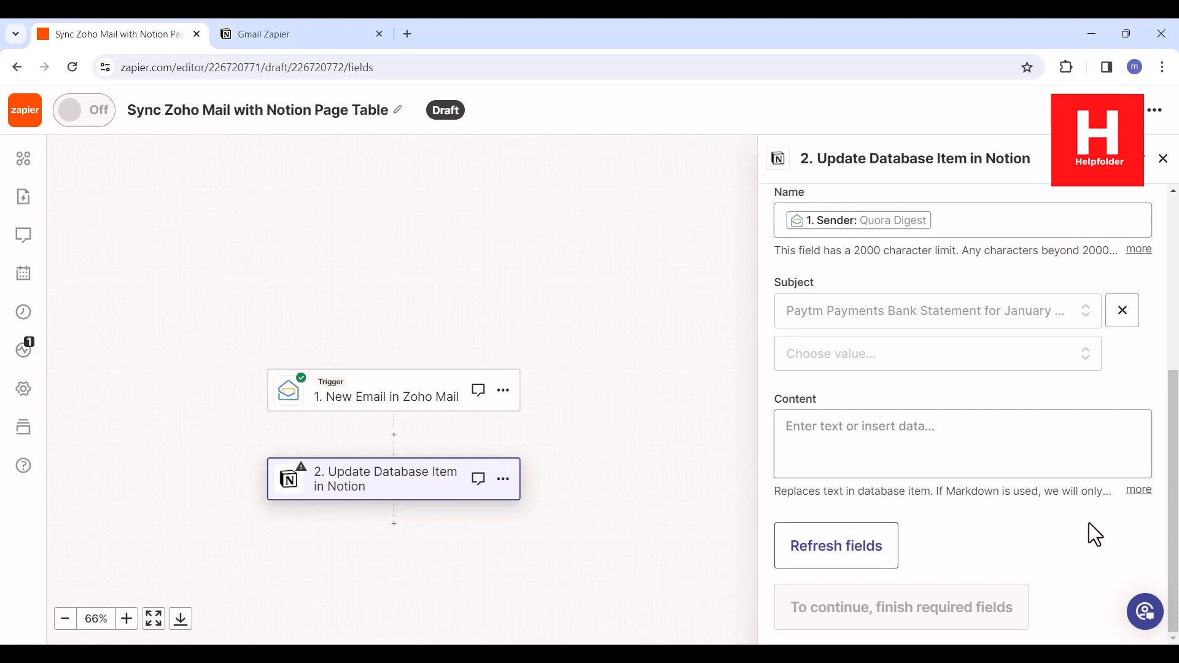
click(854, 363)
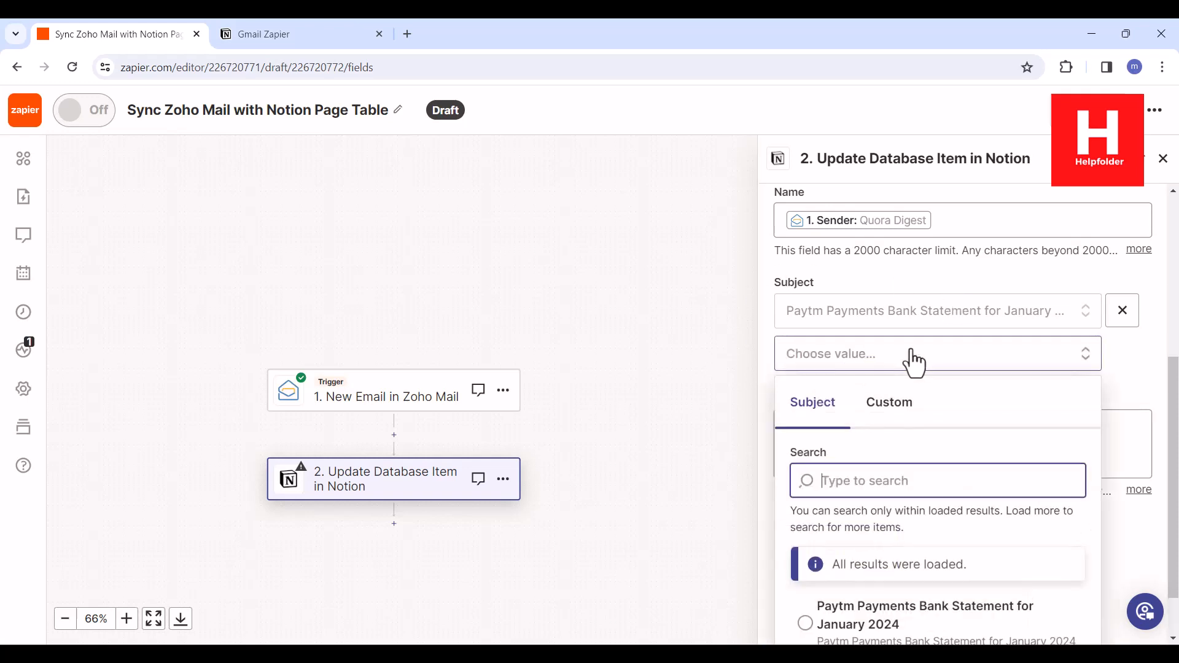
click(1140, 307)
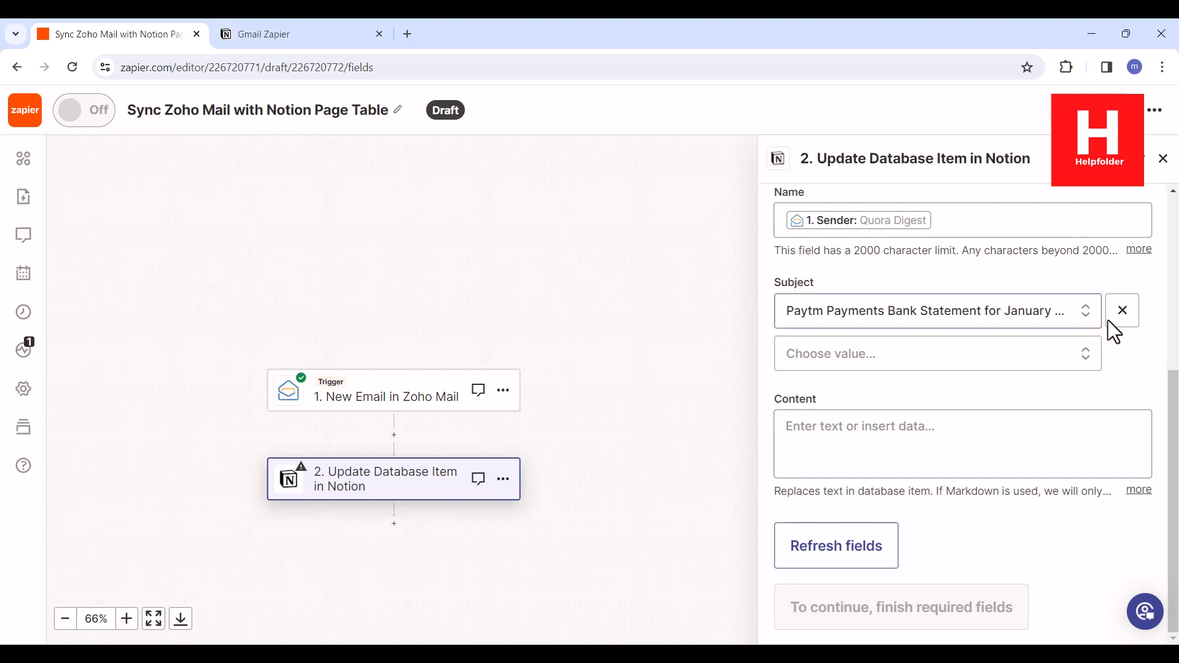
click(1123, 315)
Map the Notion action's Subject field to the Subject of the Zoho Mail email as a custom value.
click(1040, 373)
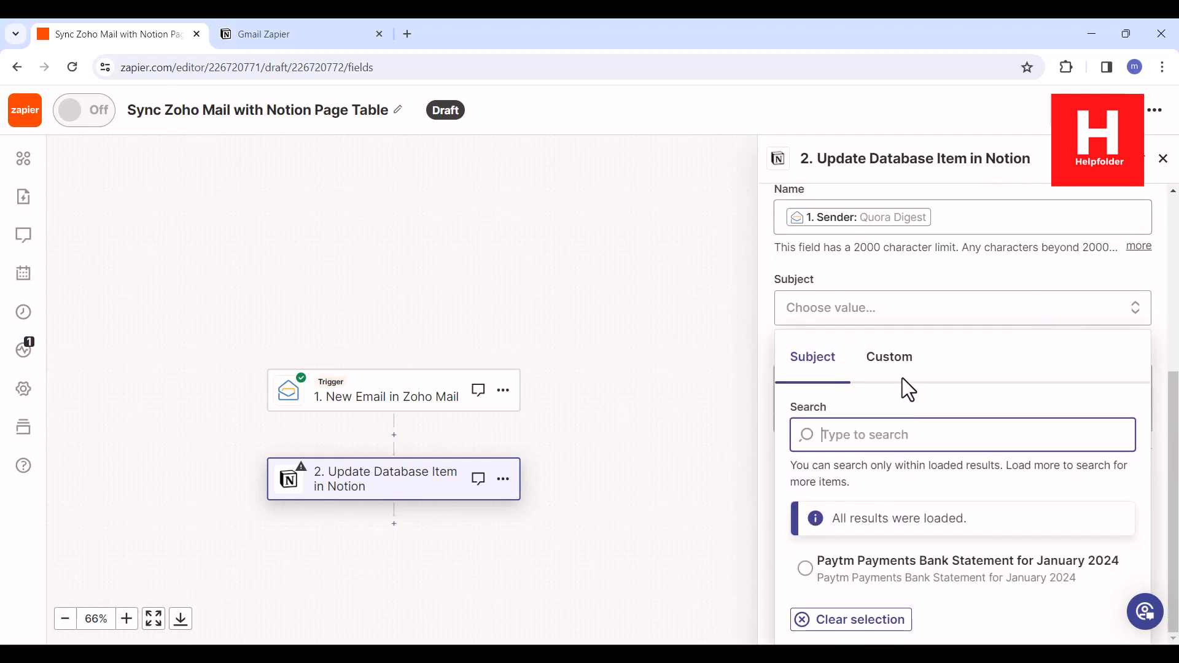
click(914, 365)
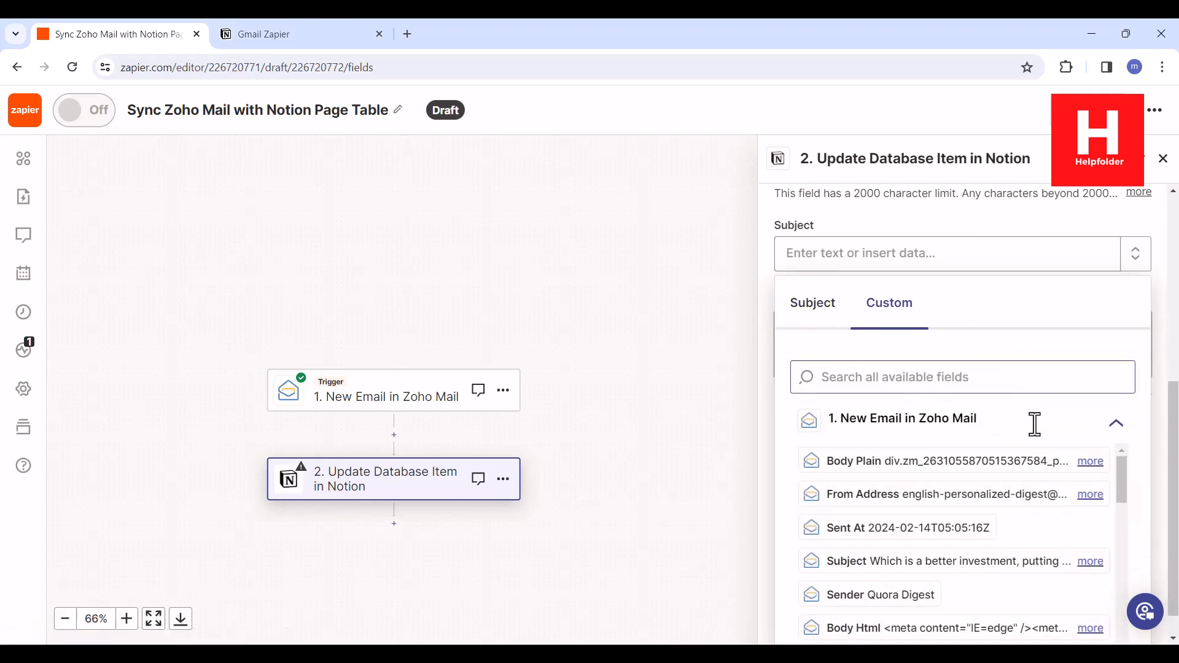
click(863, 540)
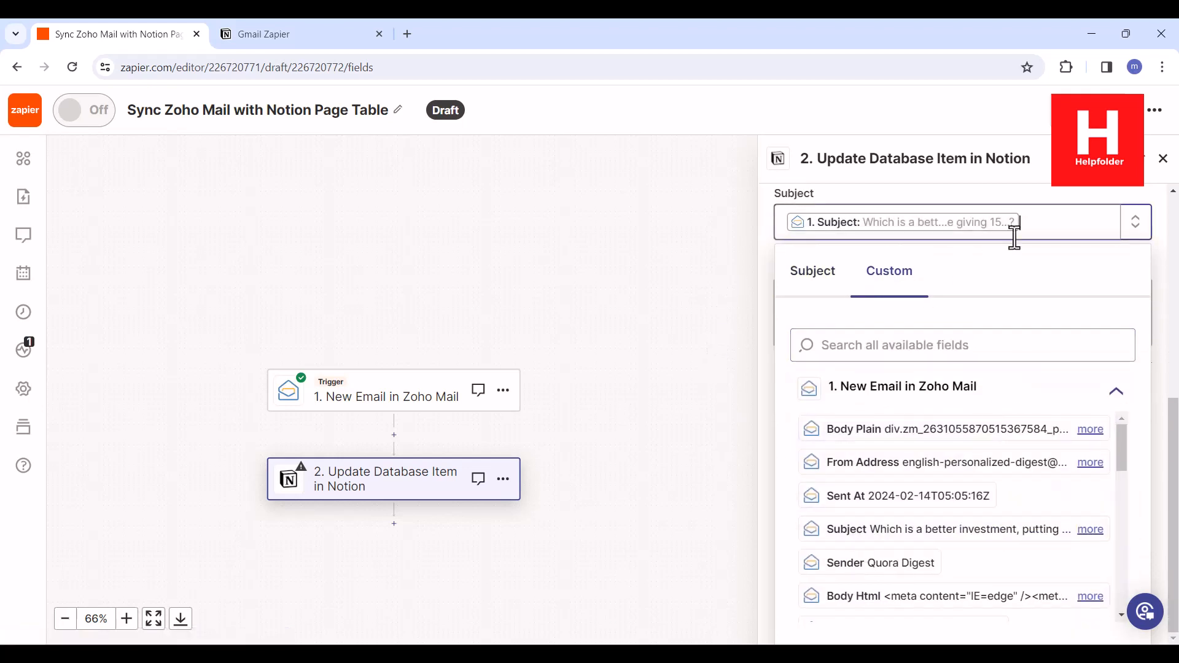
click(1168, 254)
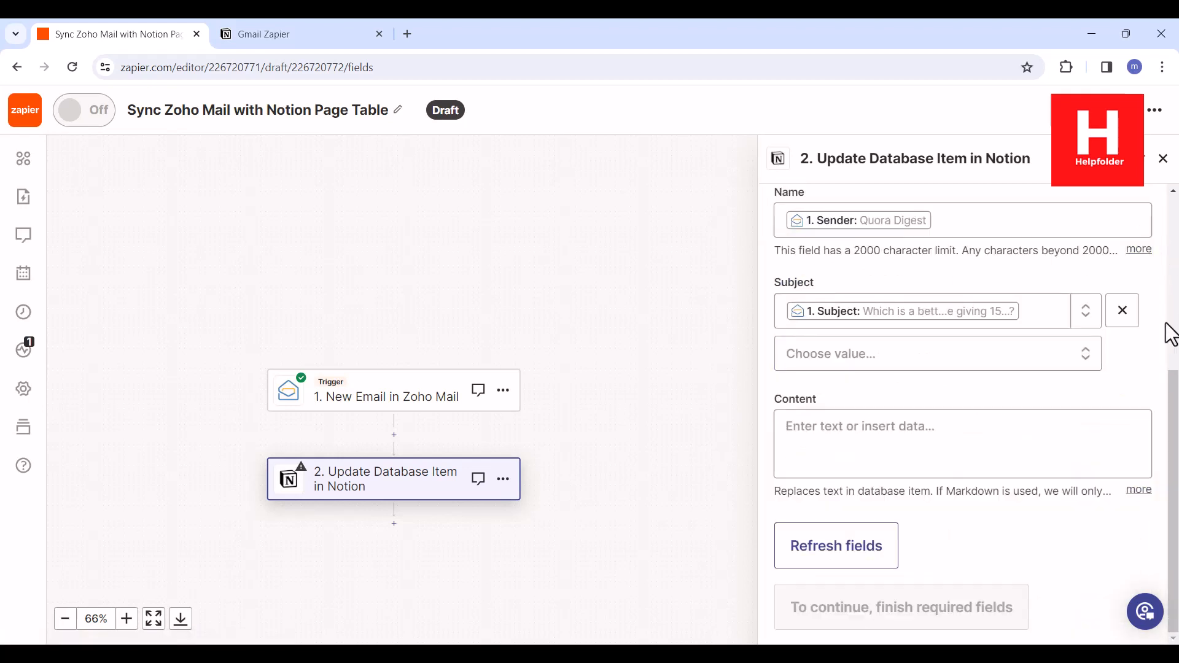
Add the Zoho Mail email's Summary as a second custom value in the Subject field.
click(1072, 354)
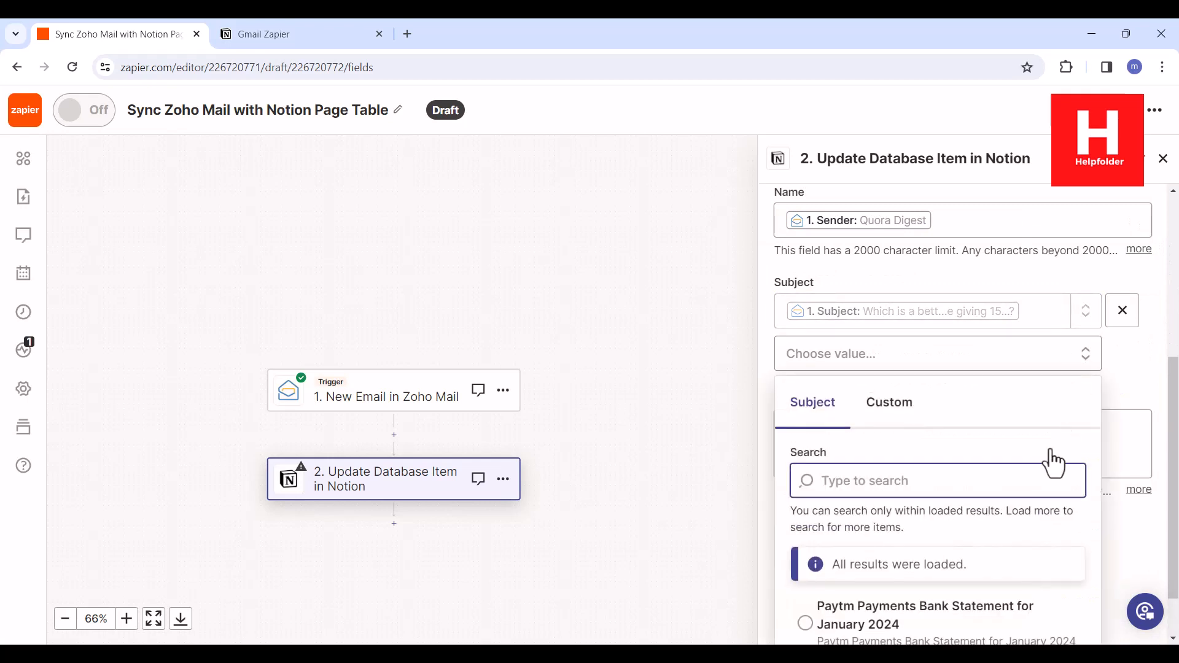
scroll(1053, 464, down, 1)
click(891, 344)
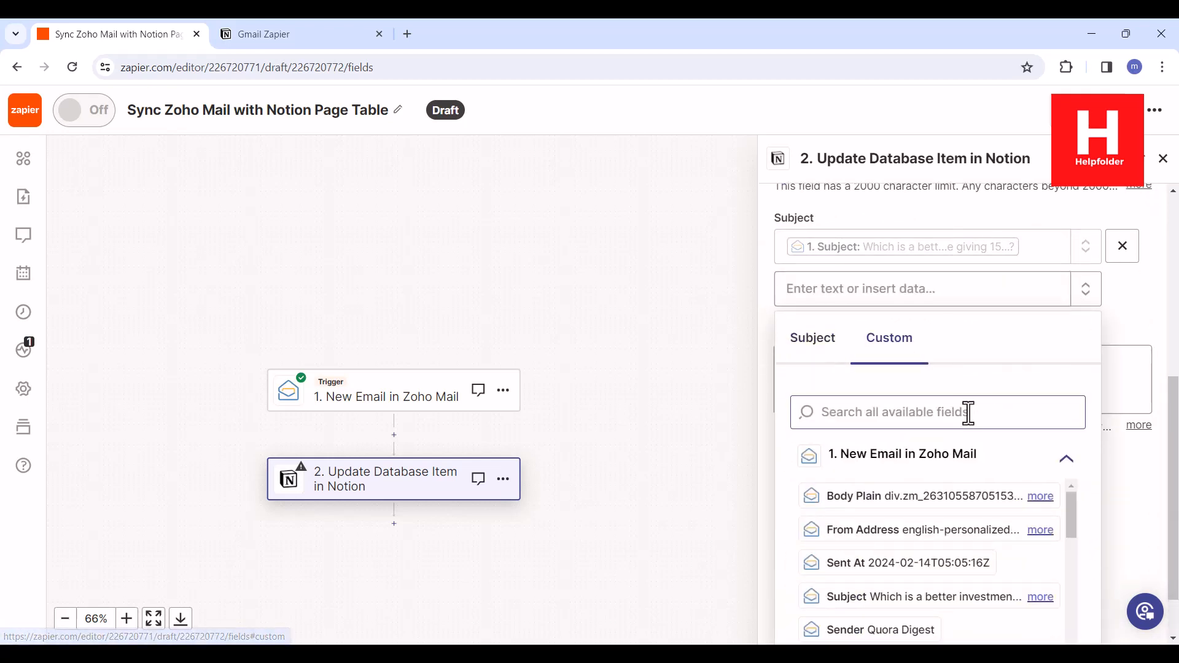
scroll(969, 417, down, 2)
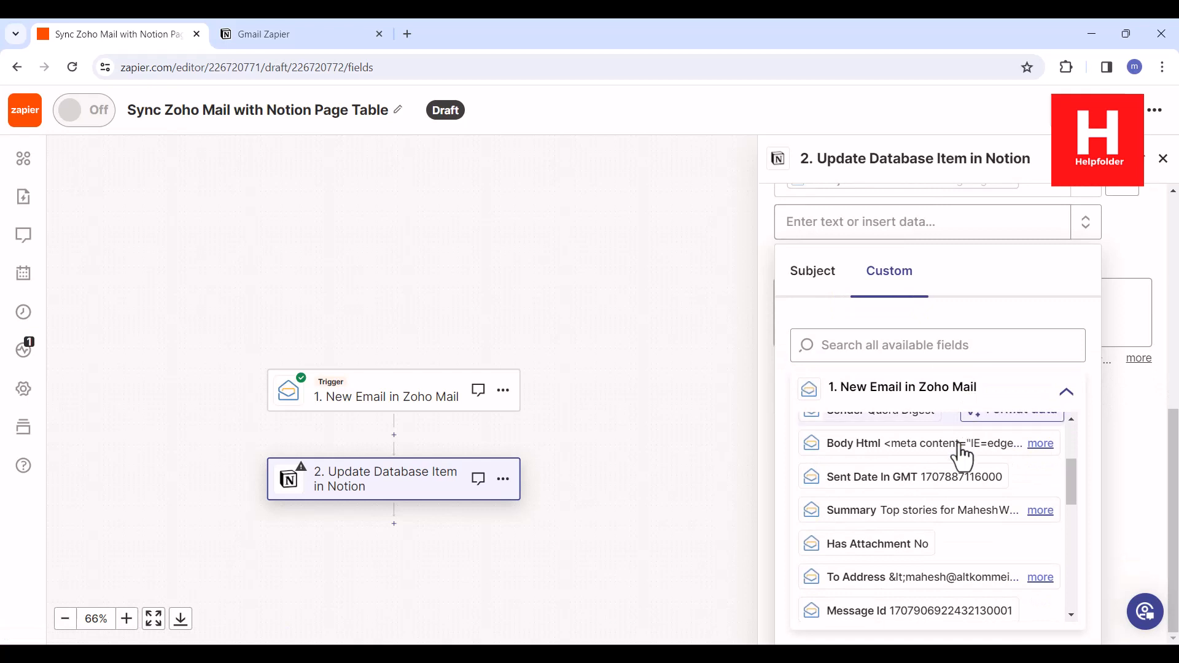
click(873, 510)
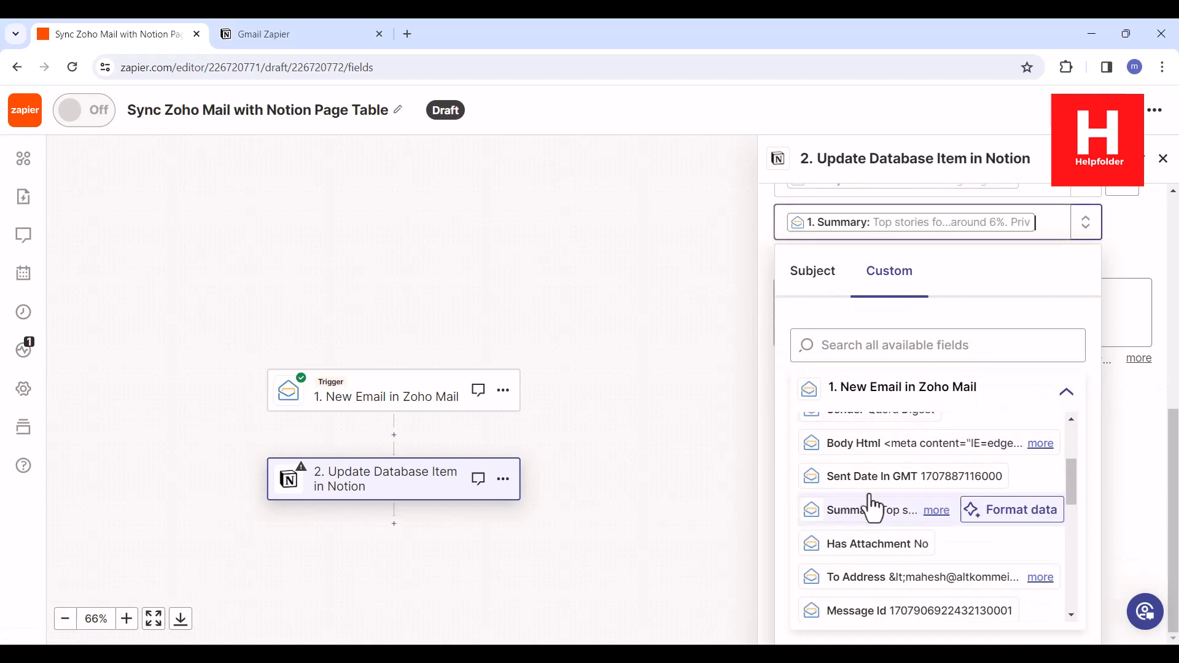
click(1141, 233)
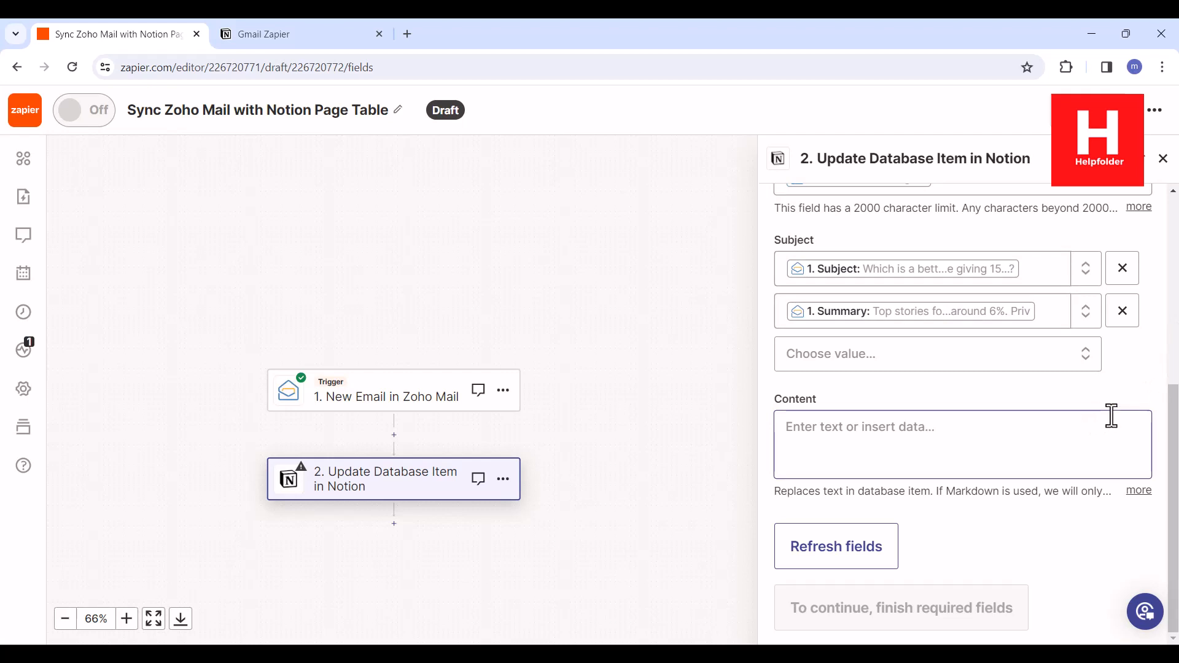
Map the Notion action's Content field to the From Address of the Zoho Mail email.
click(867, 437)
scroll(981, 515, down, 1)
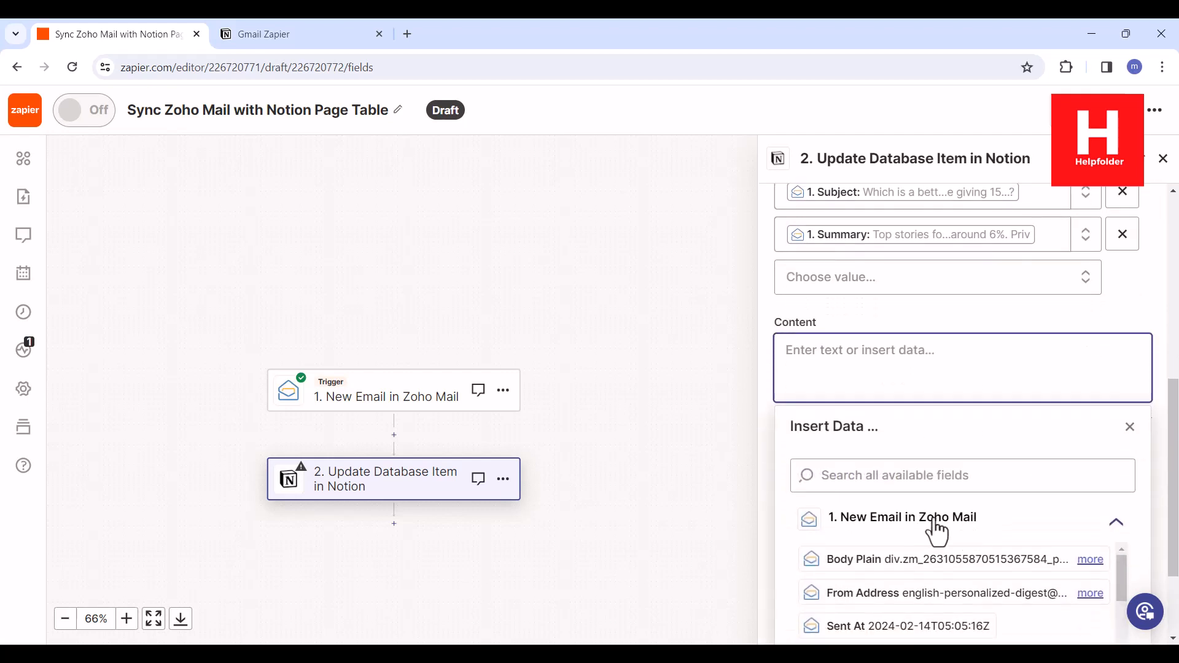
click(927, 527)
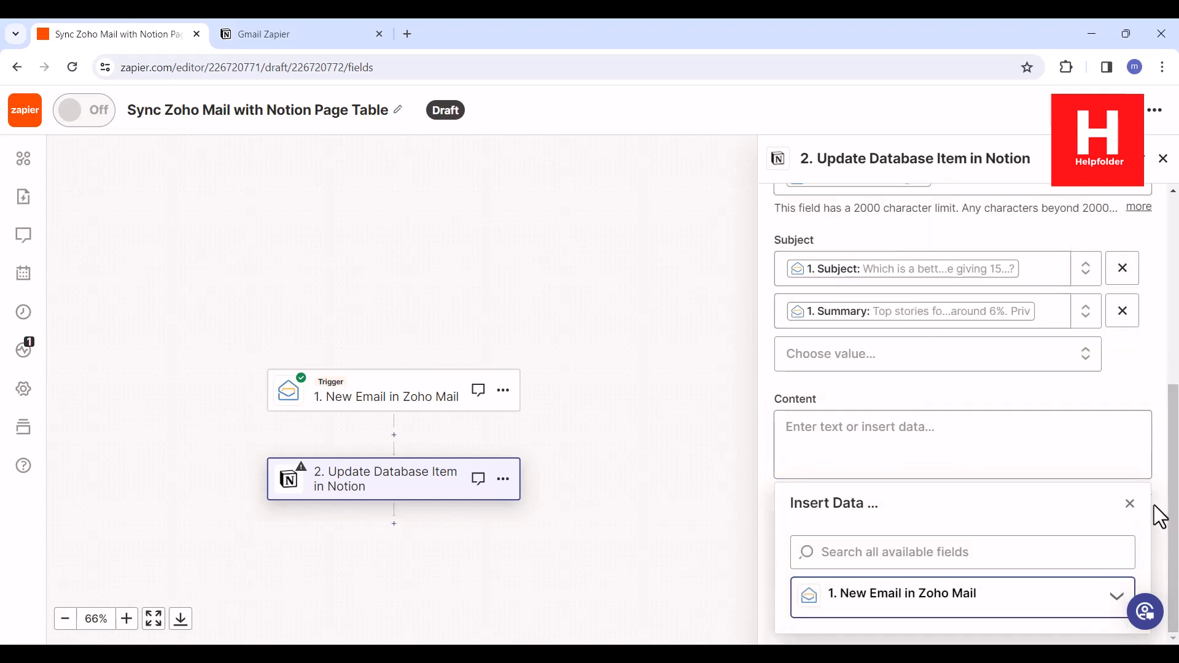
click(1066, 610)
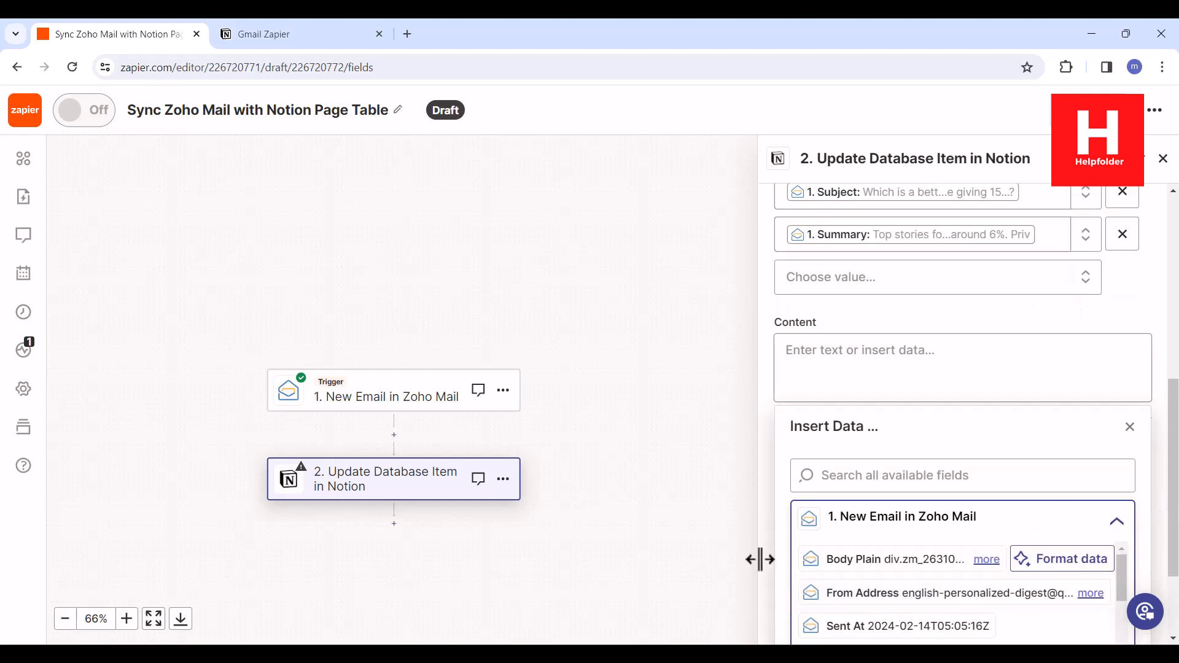
click(866, 593)
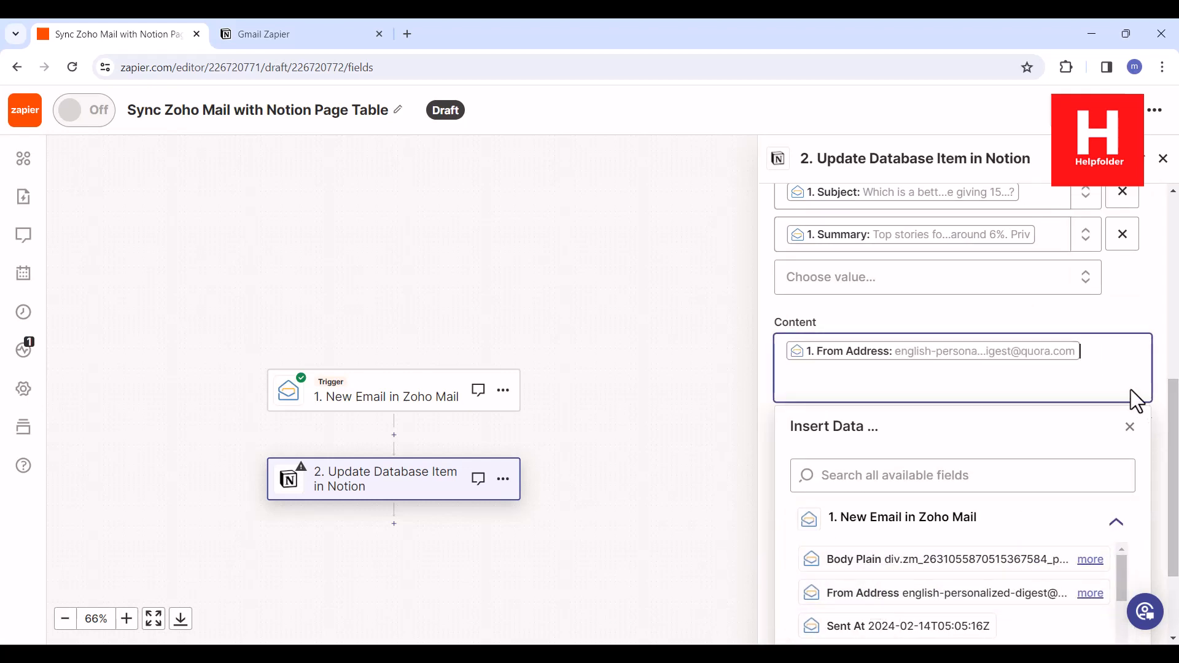
click(1170, 375)
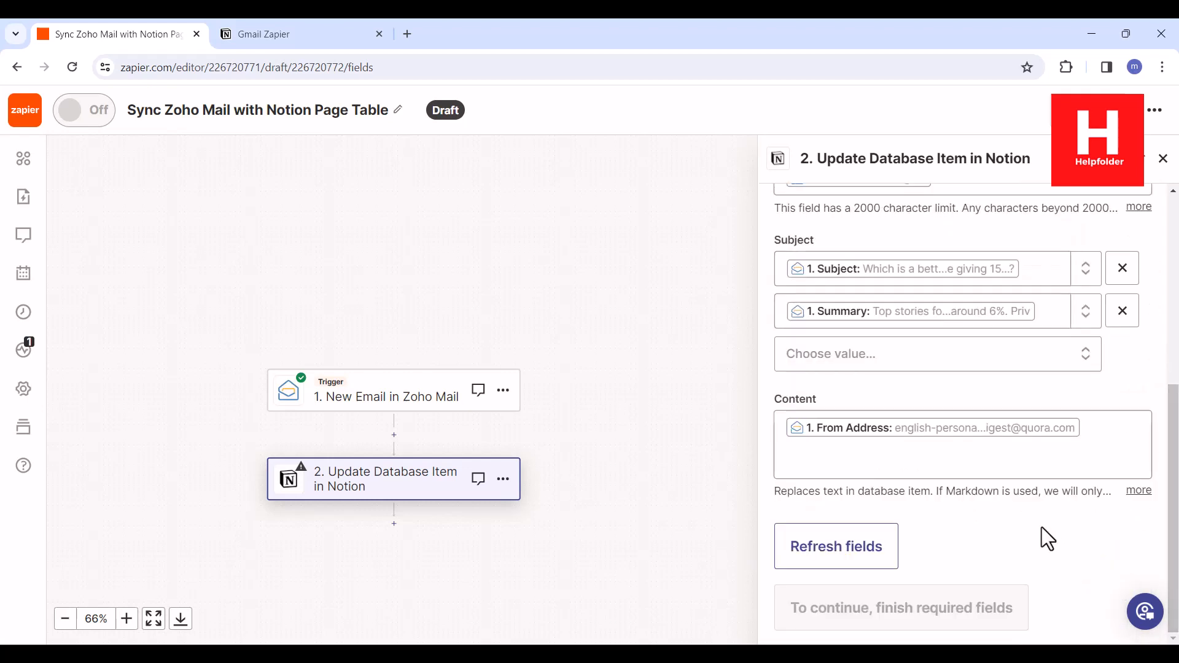
Set the Notion action's required Item field to the Zoho Mail email's Subject as a custom value.
scroll(1099, 504, up, 3)
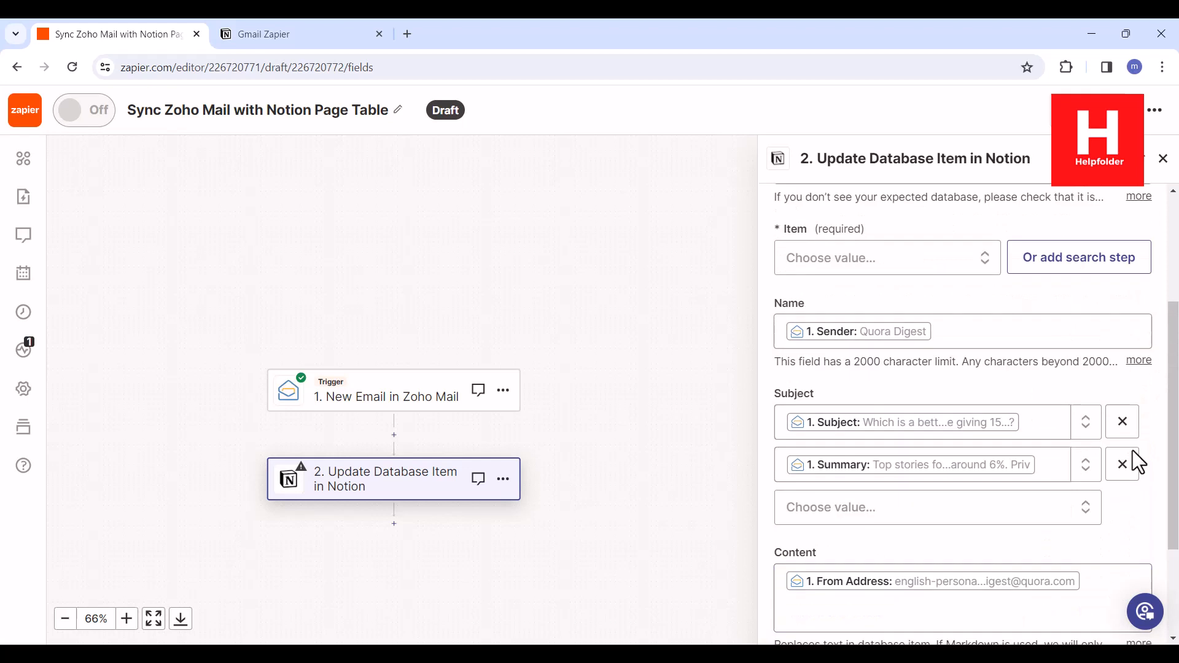
click(883, 270)
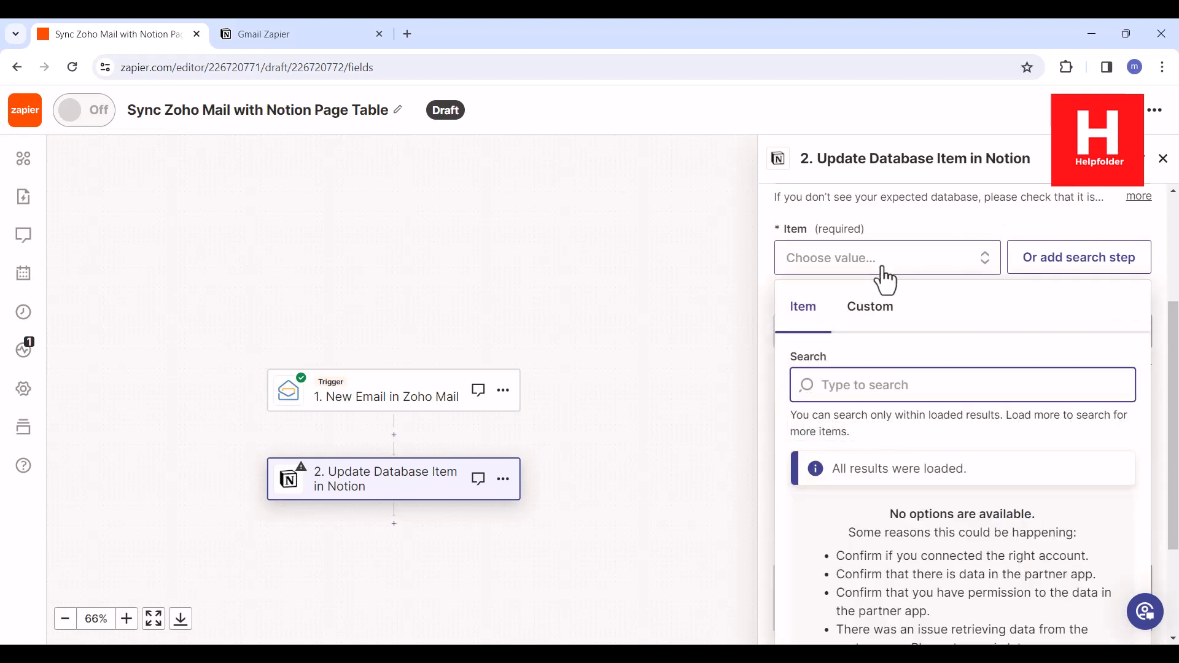
scroll(949, 330, down, 3)
scroll(949, 330, up, 1)
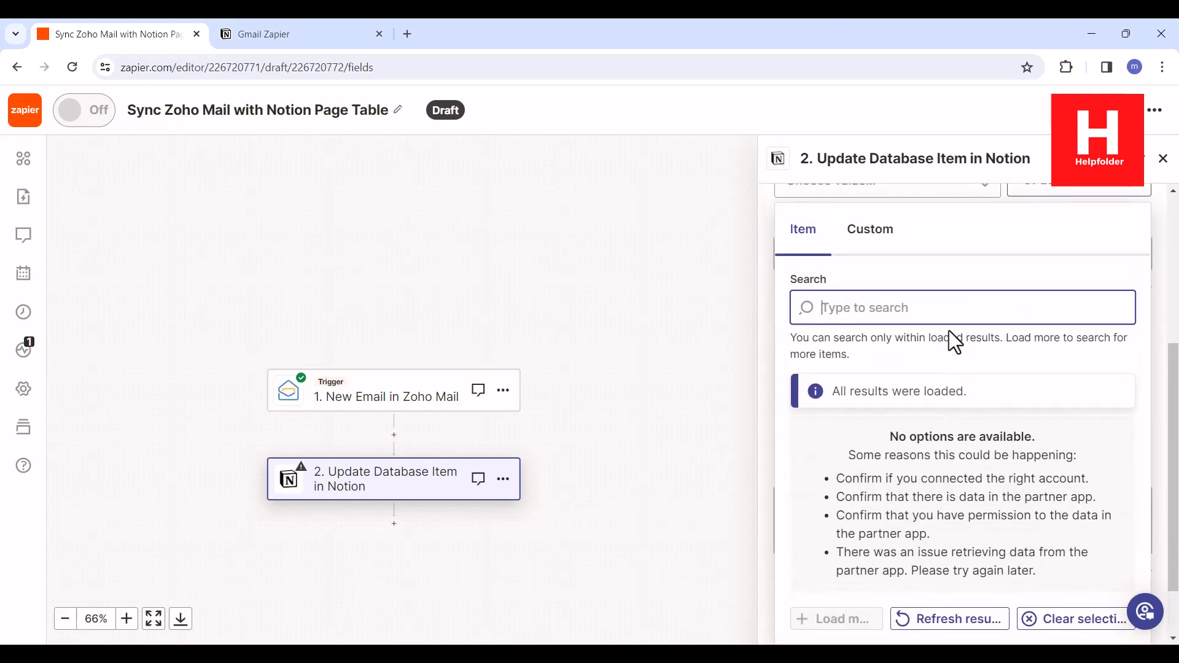
scroll(948, 330, up, 3)
scroll(926, 294, up, 1)
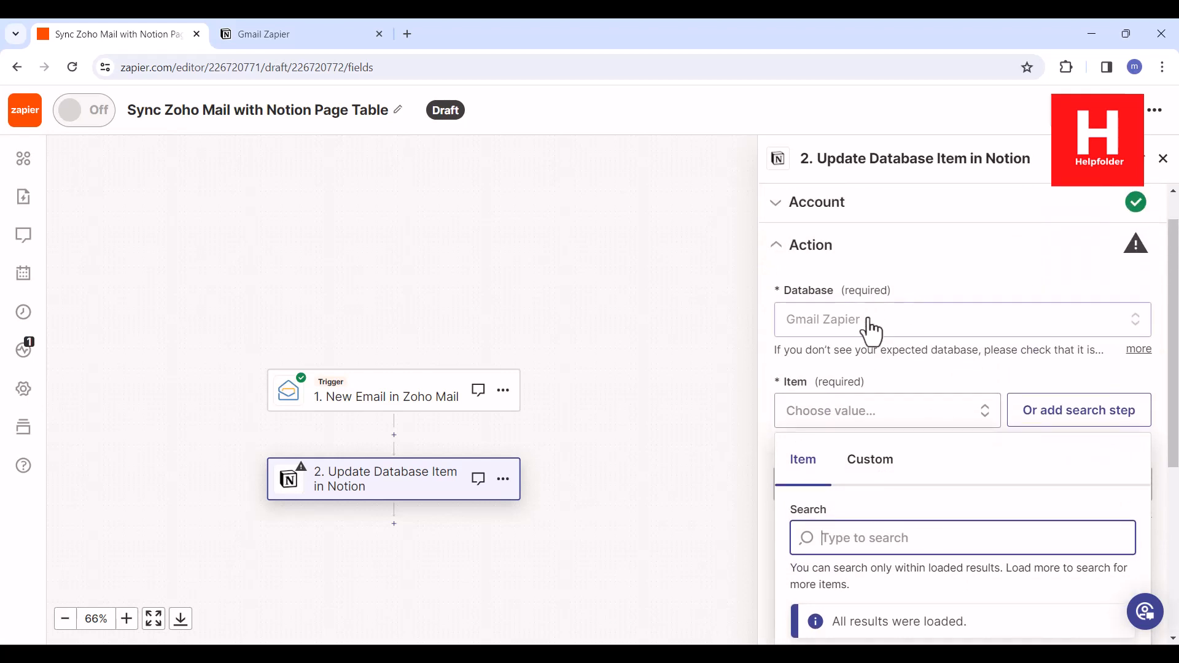
scroll(923, 474, down, 1)
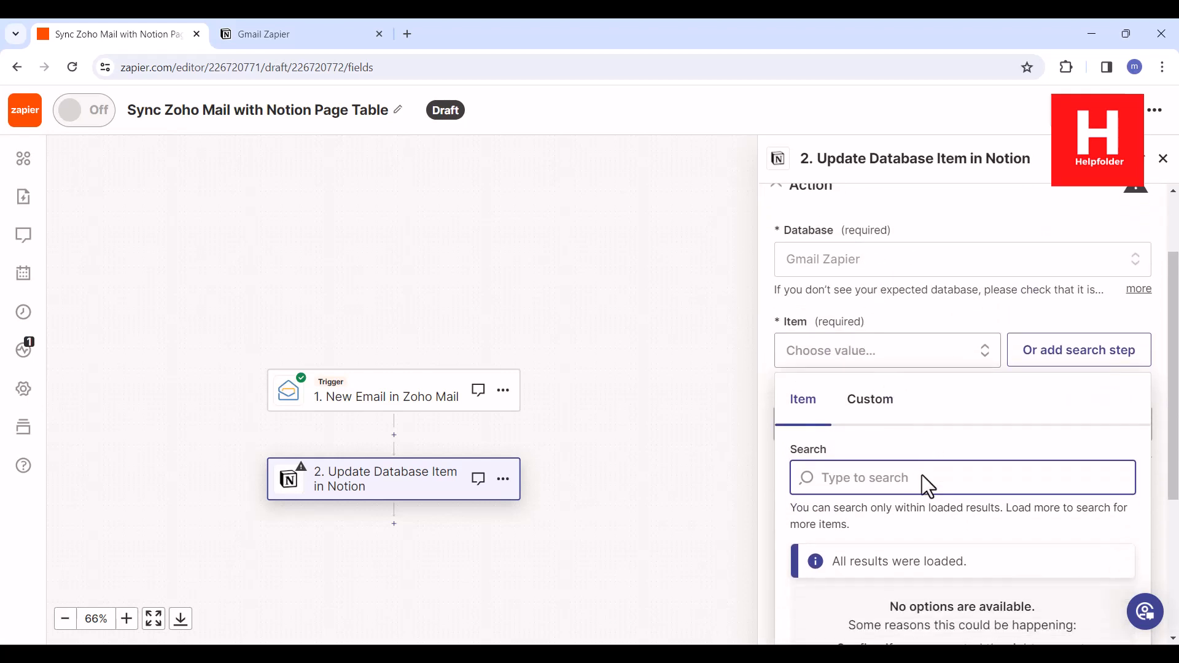
click(868, 401)
scroll(958, 423, down, 3)
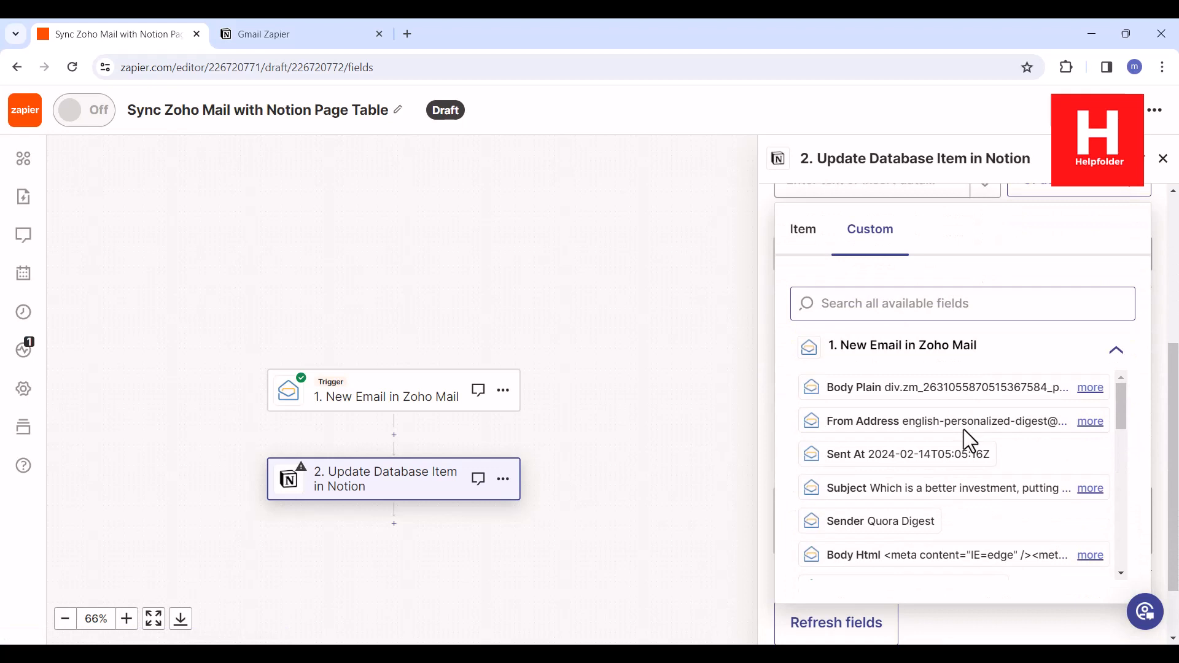
click(854, 496)
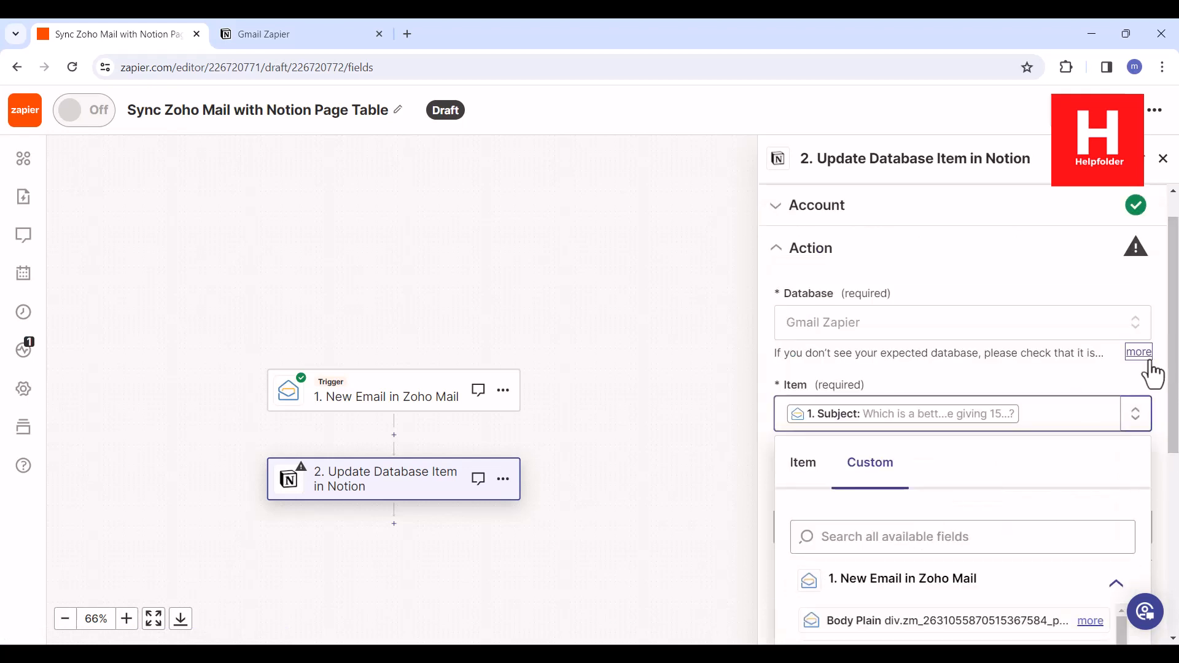
click(1166, 462)
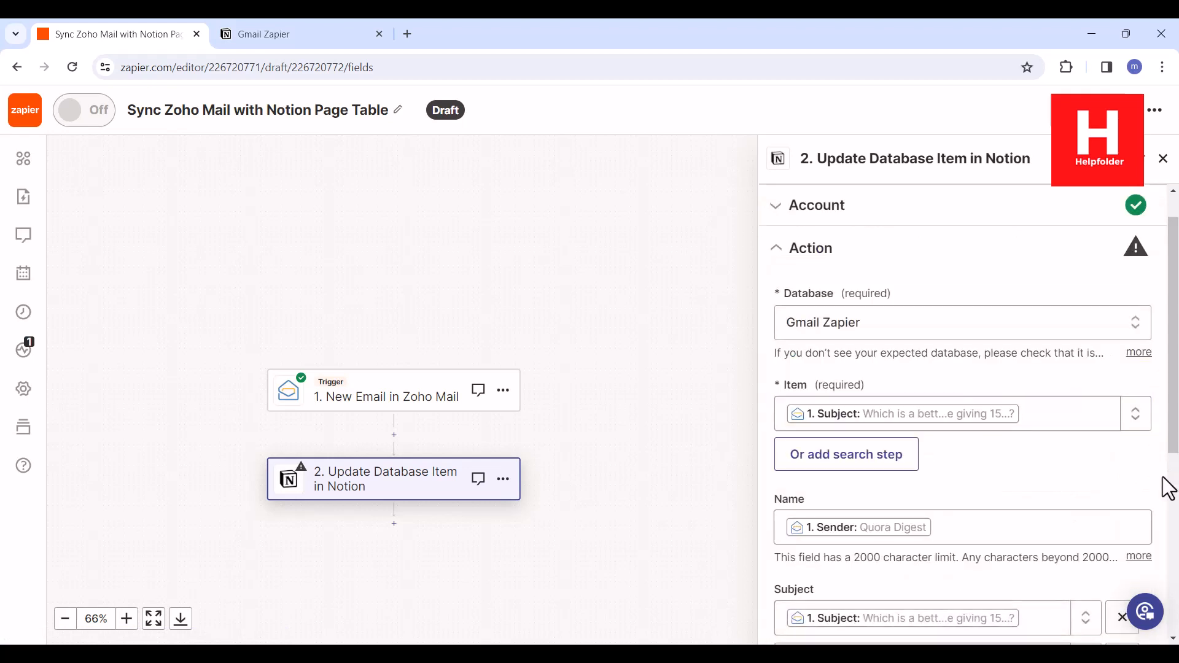
Remove the email's Subject value from the Notion action's Subject field, keeping the Summary value.
scroll(1167, 488, down, 3)
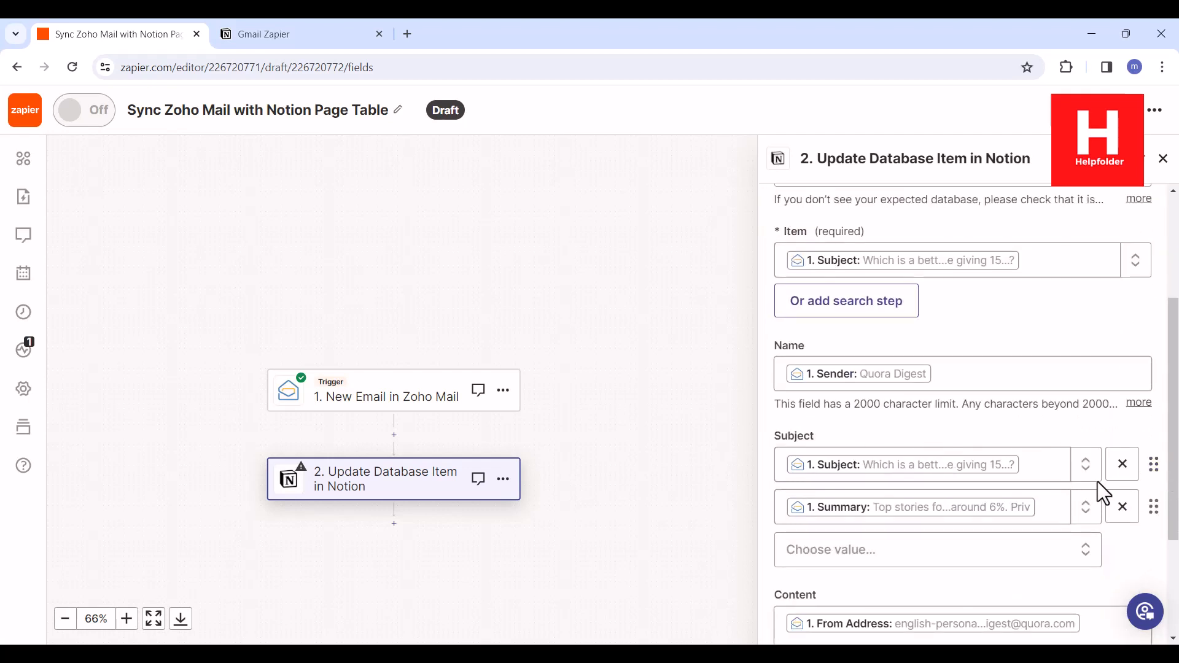
click(1028, 464)
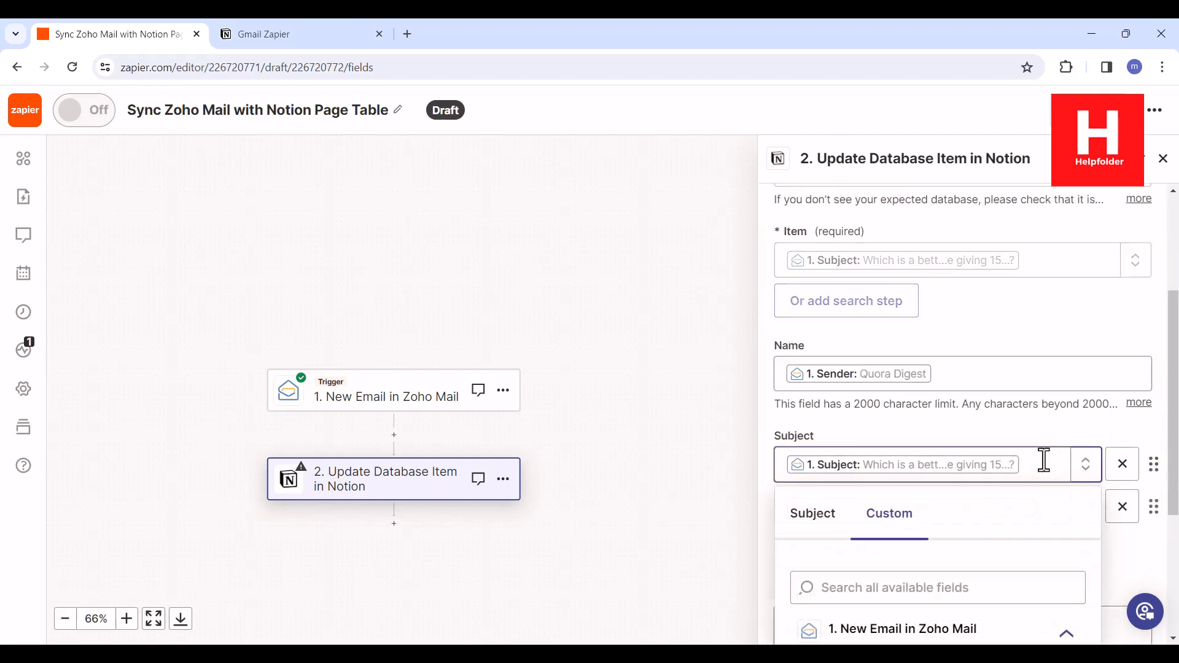
key(BackSpace)
click(1150, 442)
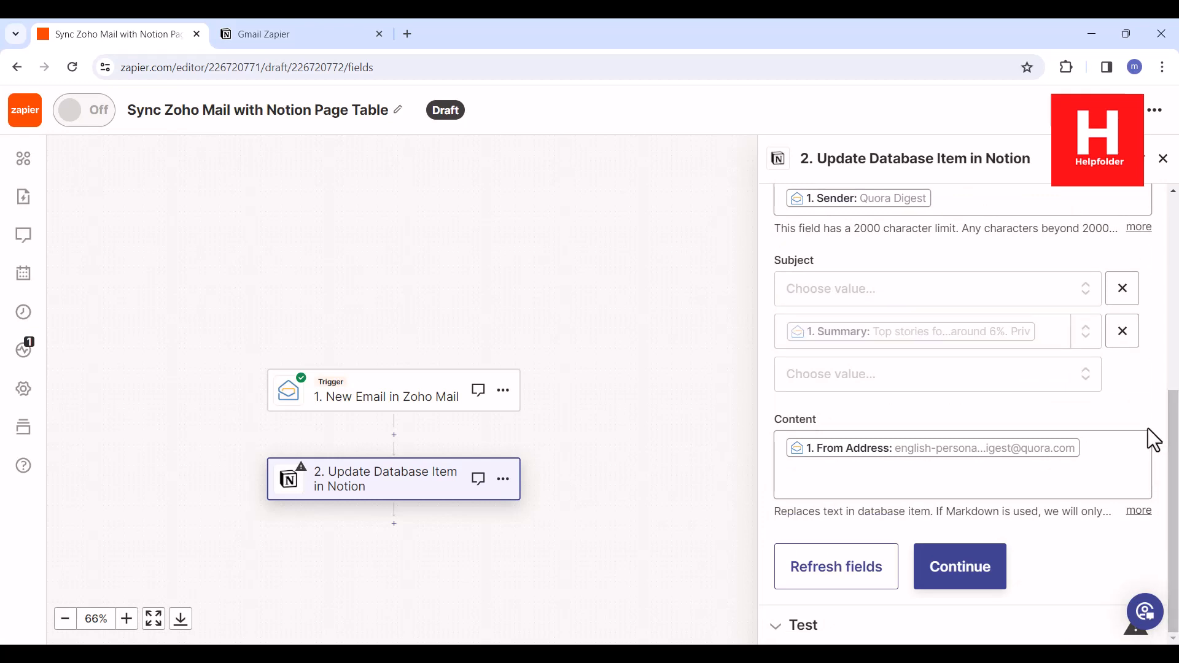
click(1123, 294)
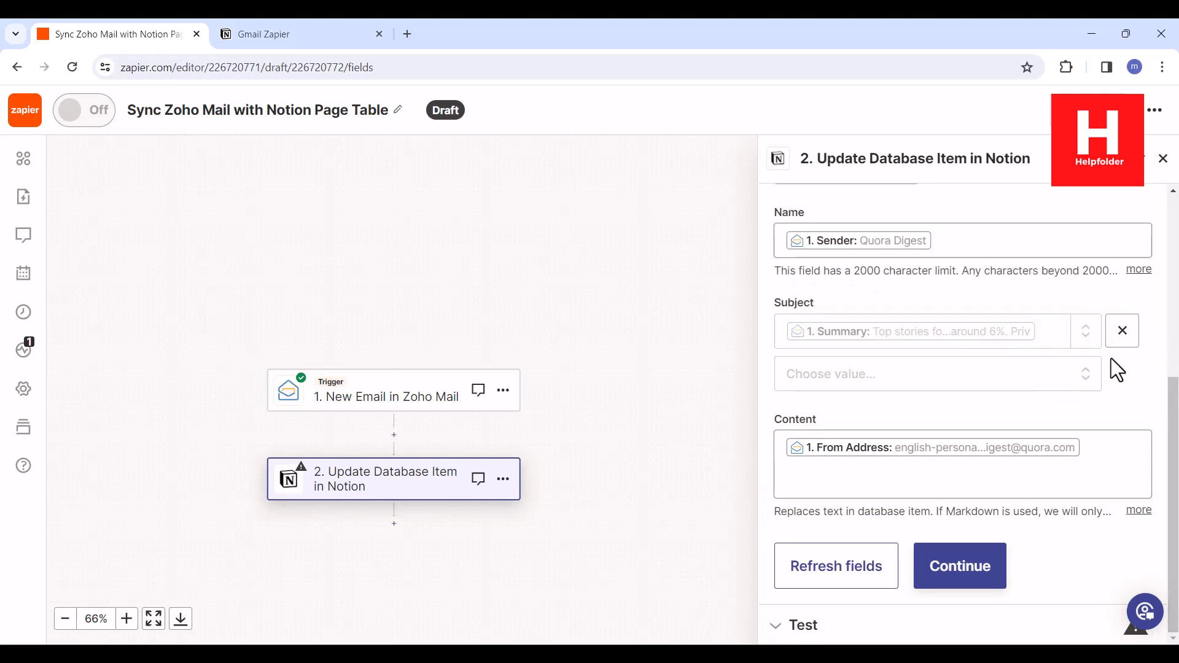
Add the Zoho Mail email's Sent At as a custom value in the Notion action's Subject field.
click(1025, 384)
click(1006, 446)
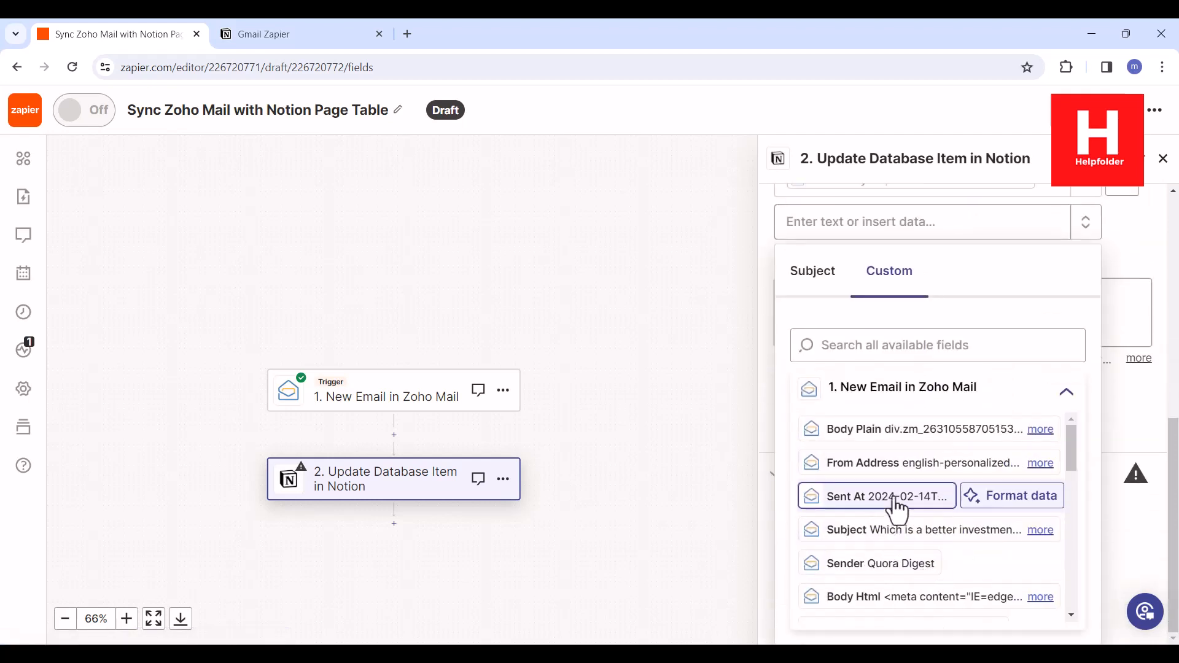
click(958, 498)
click(1152, 250)
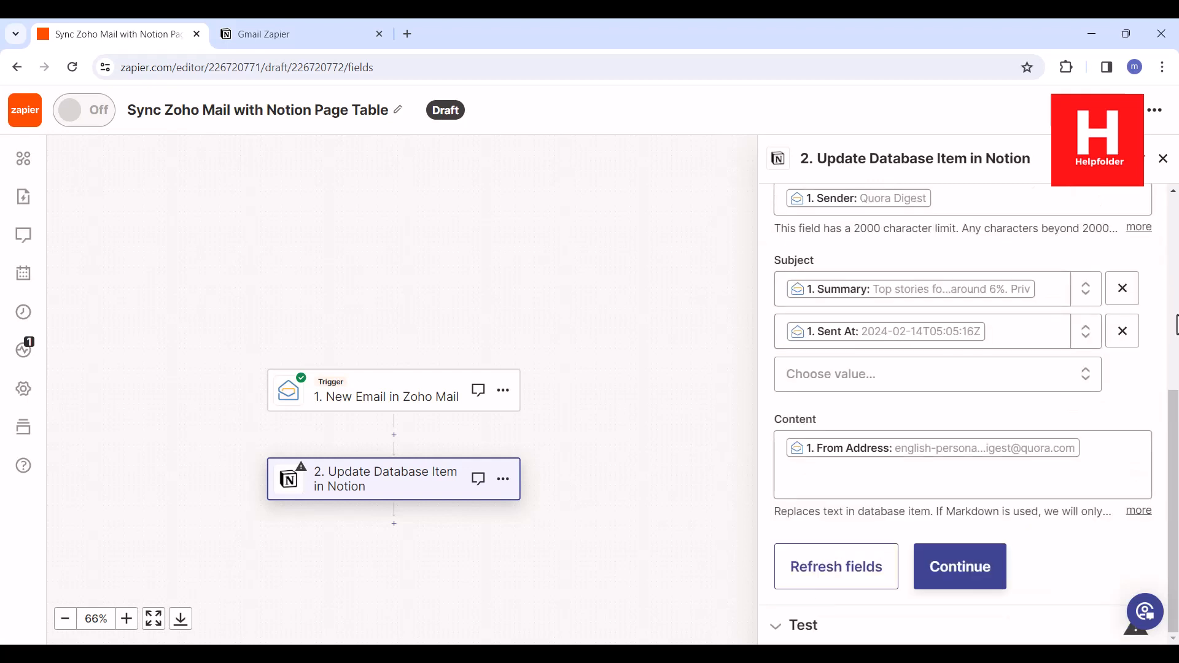
Finish the Notion action setup, test the step and read through the test result.
click(961, 566)
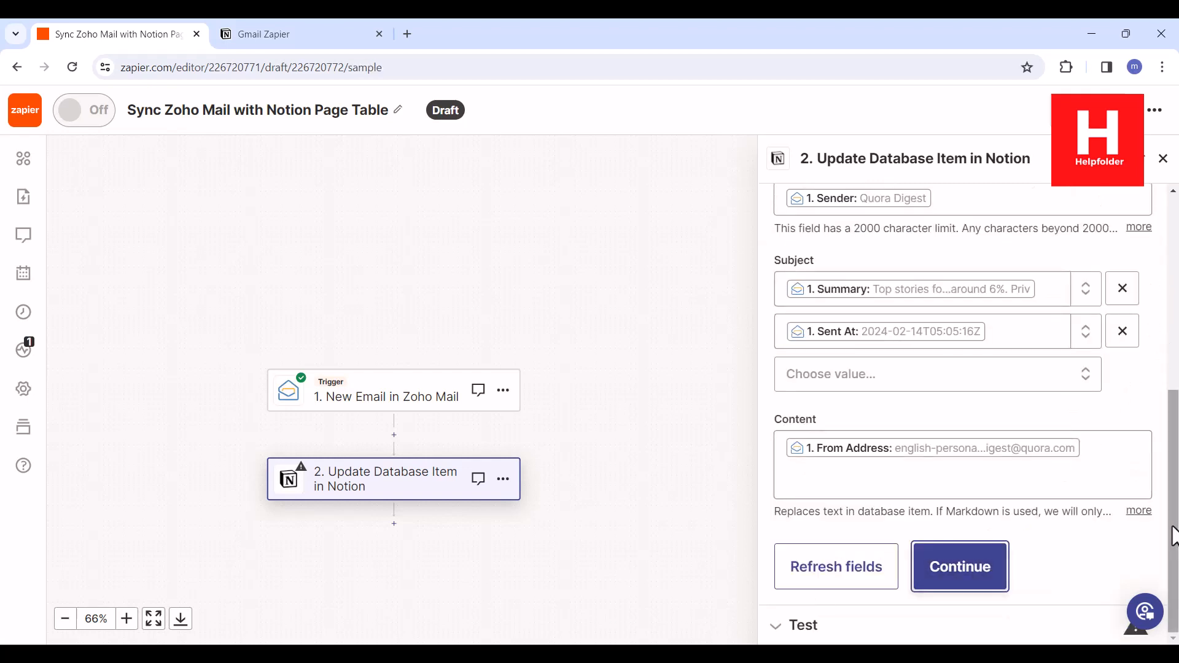
click(926, 607)
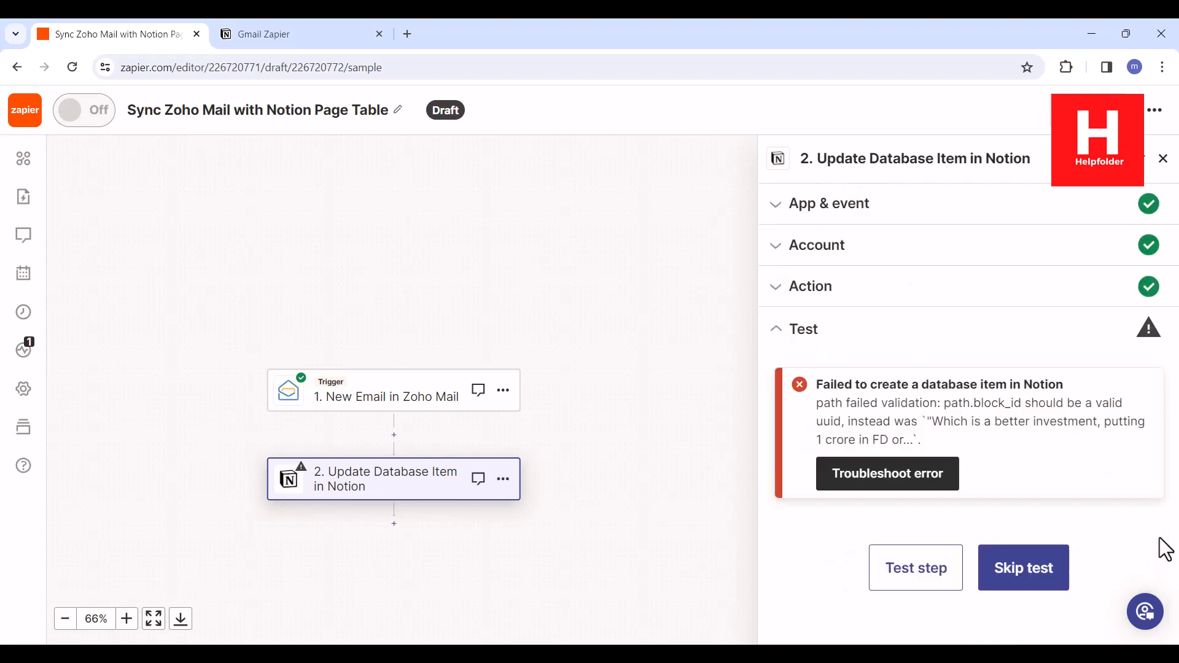
drag(888, 407, 1077, 437)
click(1008, 443)
click(1077, 437)
drag(949, 423, 1109, 438)
drag(1109, 438, 1025, 407)
click(1025, 407)
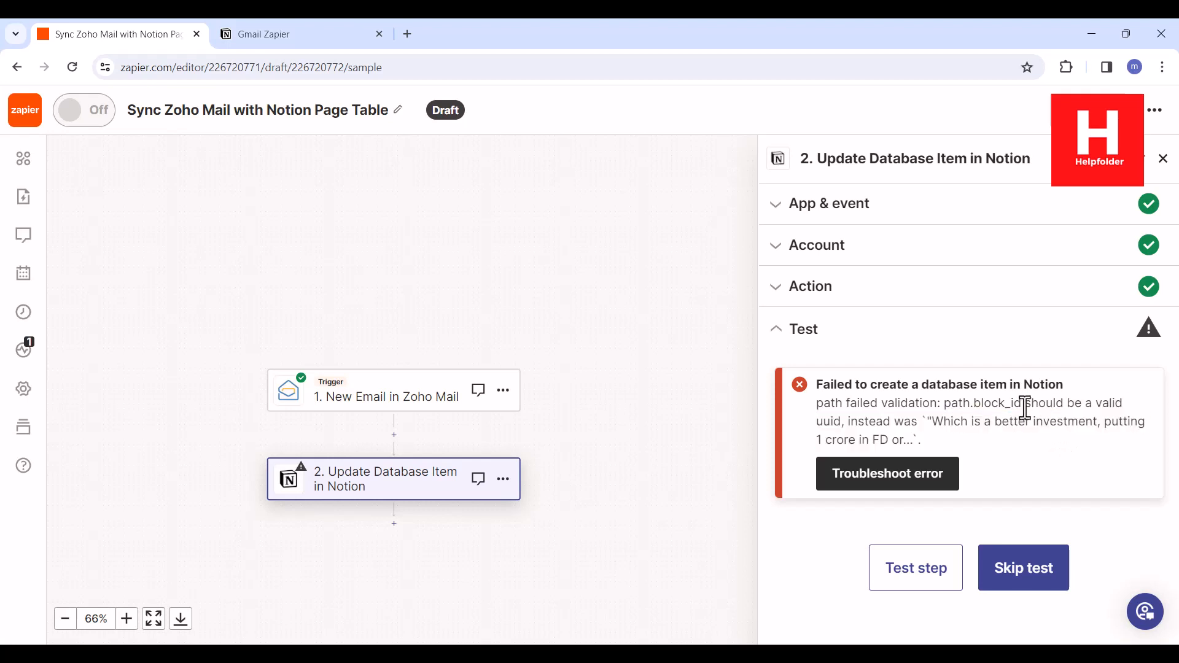
Skip the Notion action test and publish the Zap.
click(1039, 584)
click(643, 411)
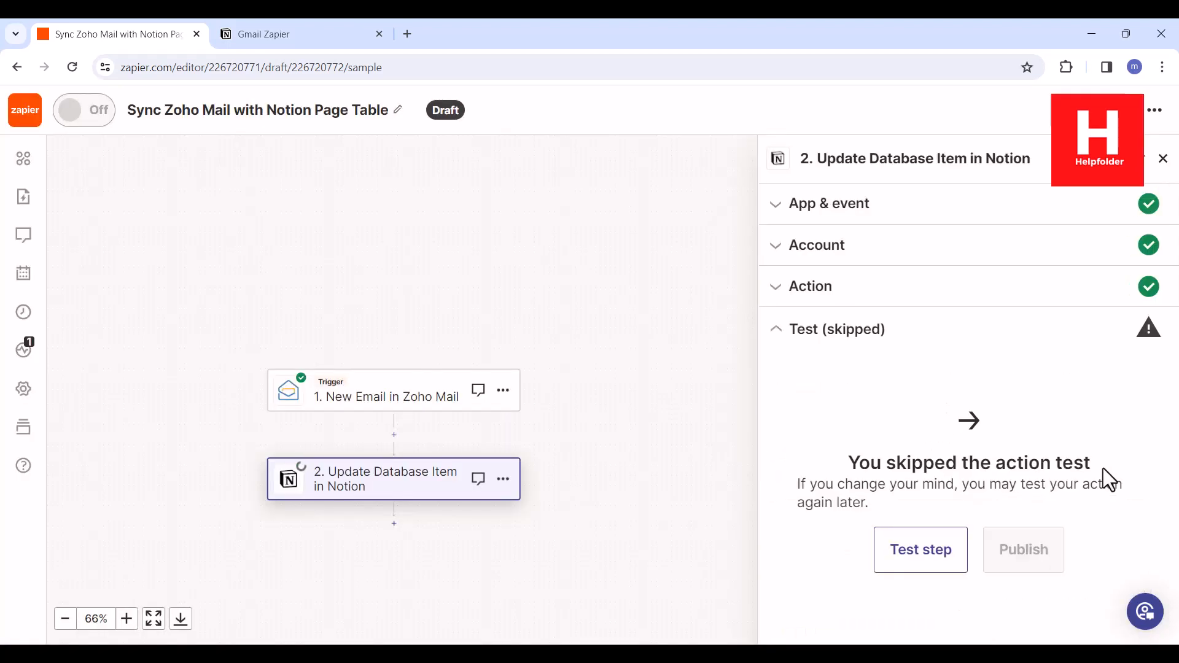
click(1003, 568)
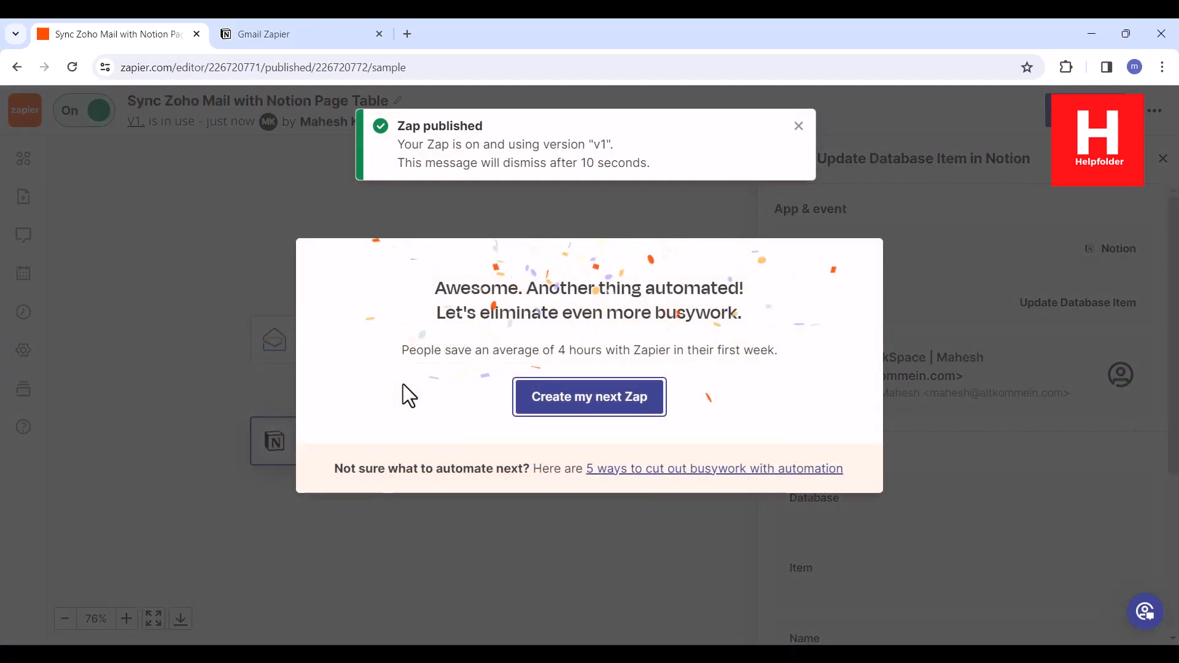
Switch to Notion and reload the Gmail Zapier page to check its table for new email entries.
click(293, 36)
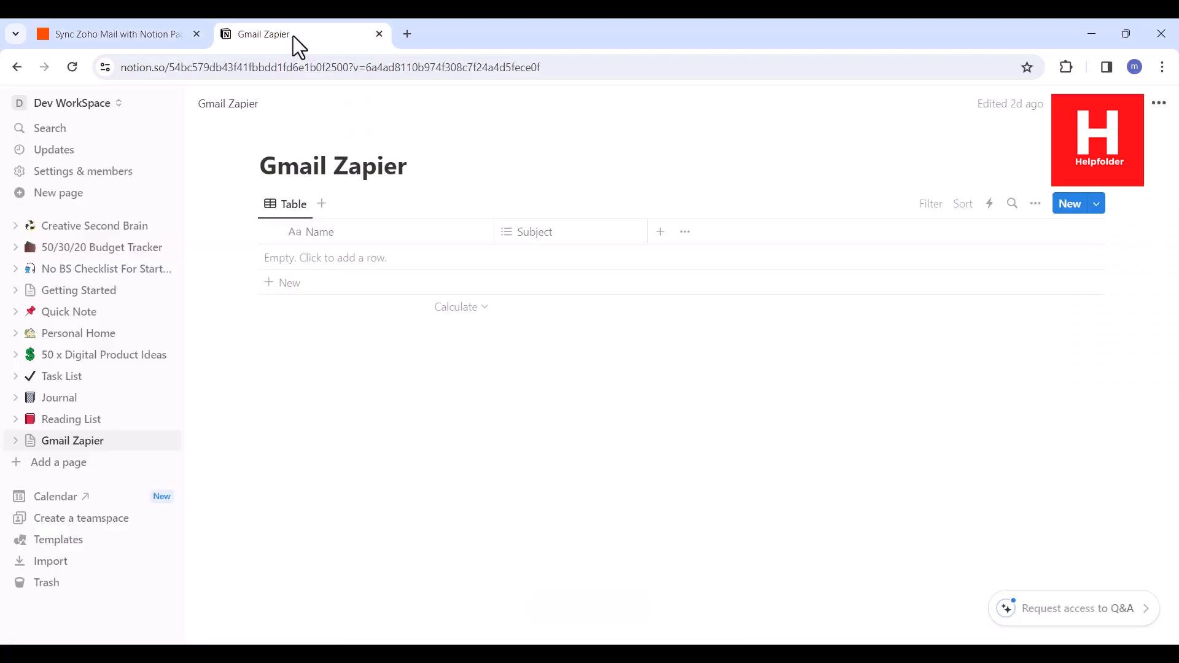
click(73, 68)
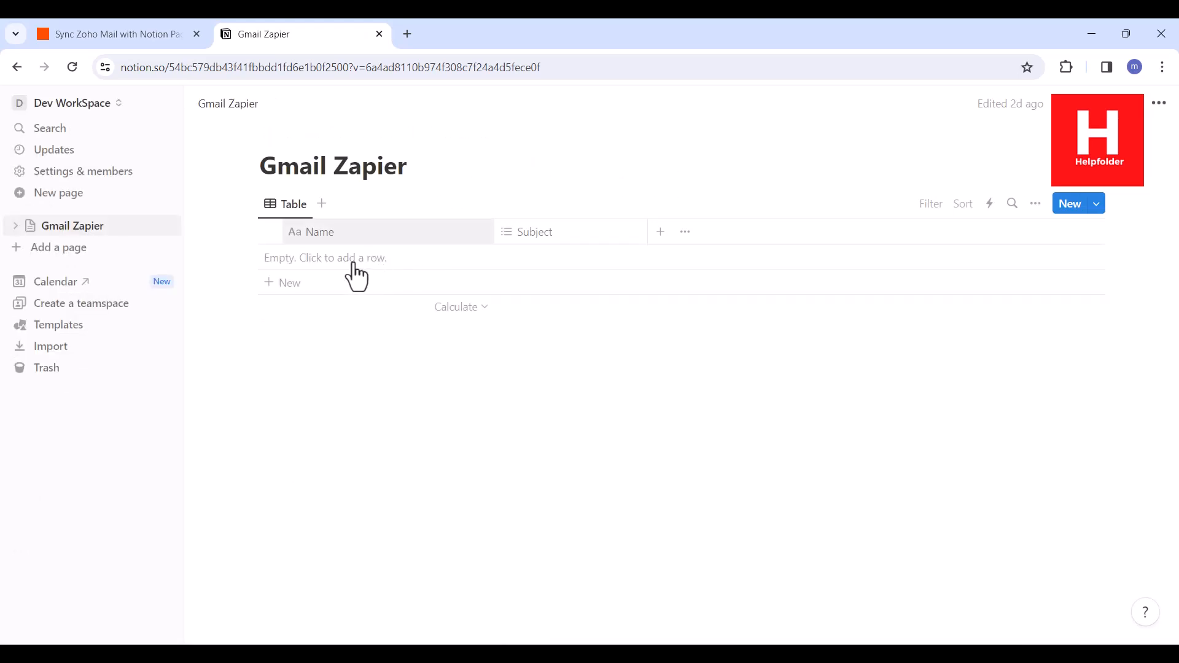
click(124, 21)
click(295, 21)
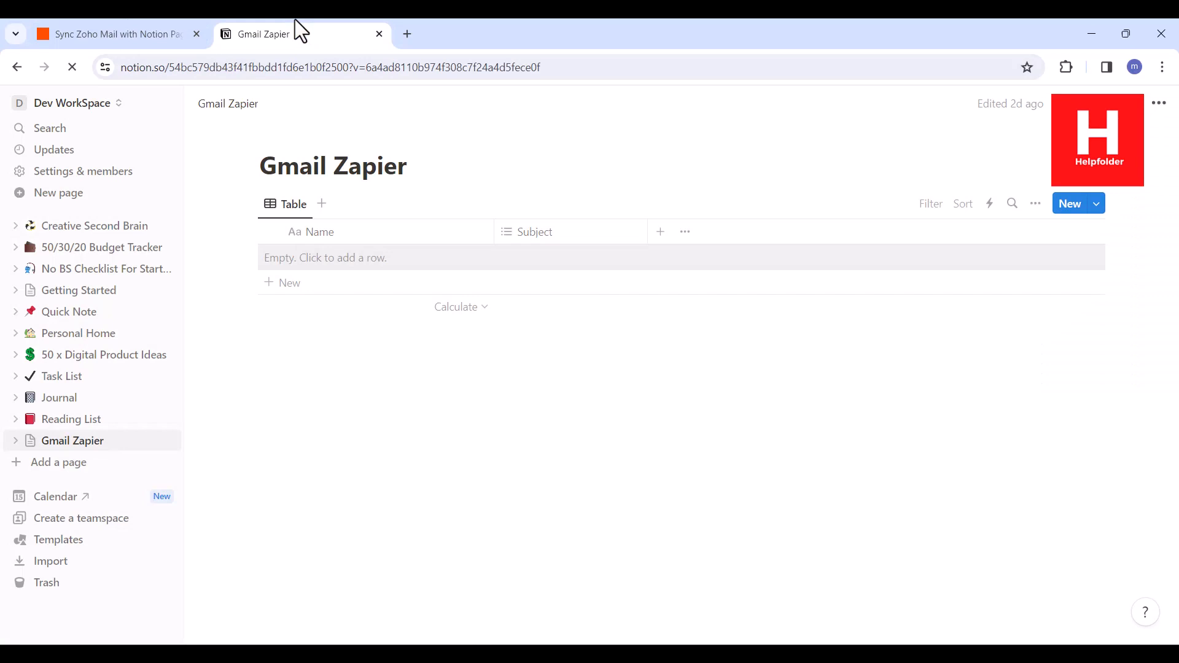
Return to the published Zap in Zapier and open the Notion step for editing in the existing draft.
click(124, 21)
click(512, 175)
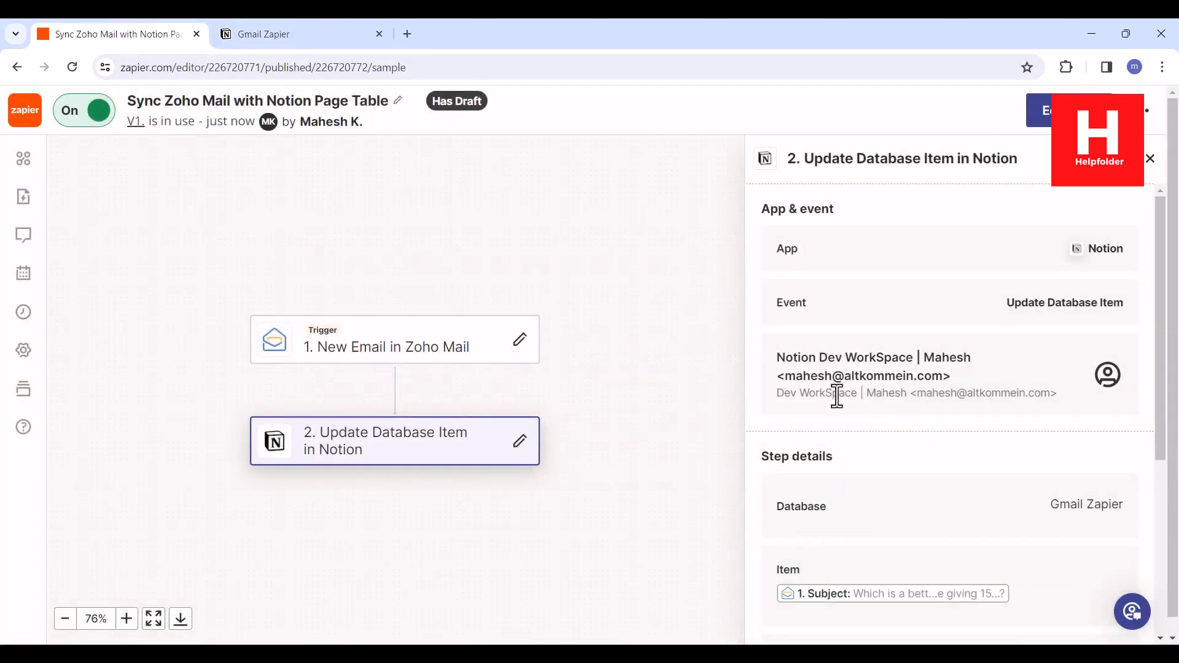
click(521, 442)
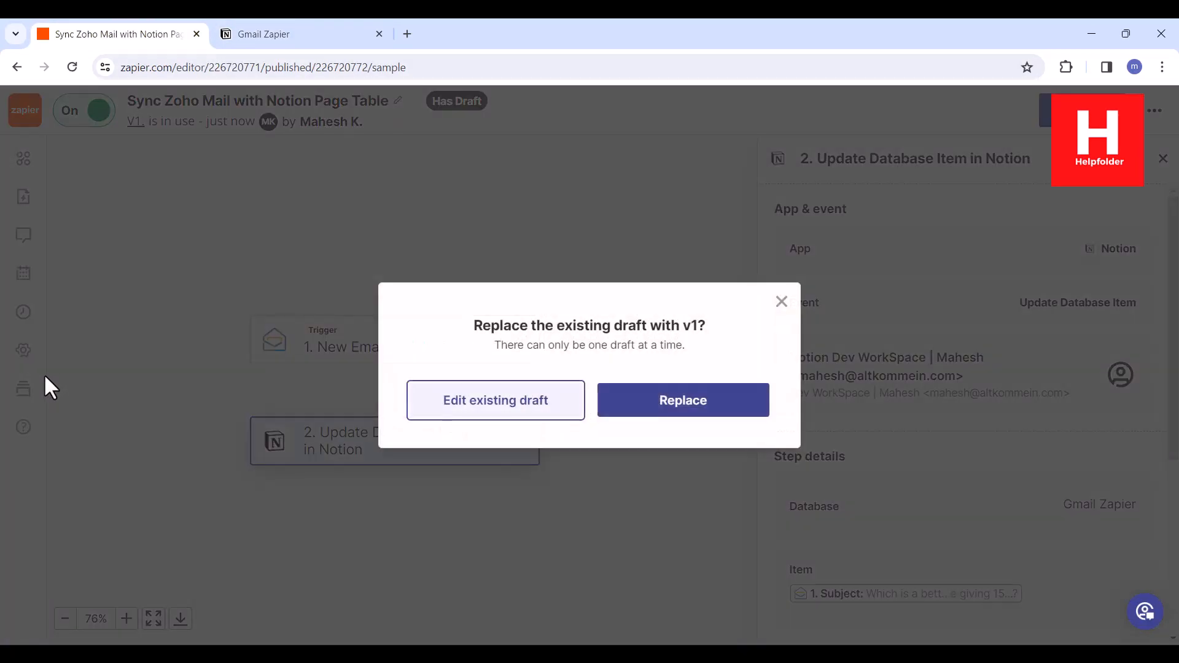
click(528, 405)
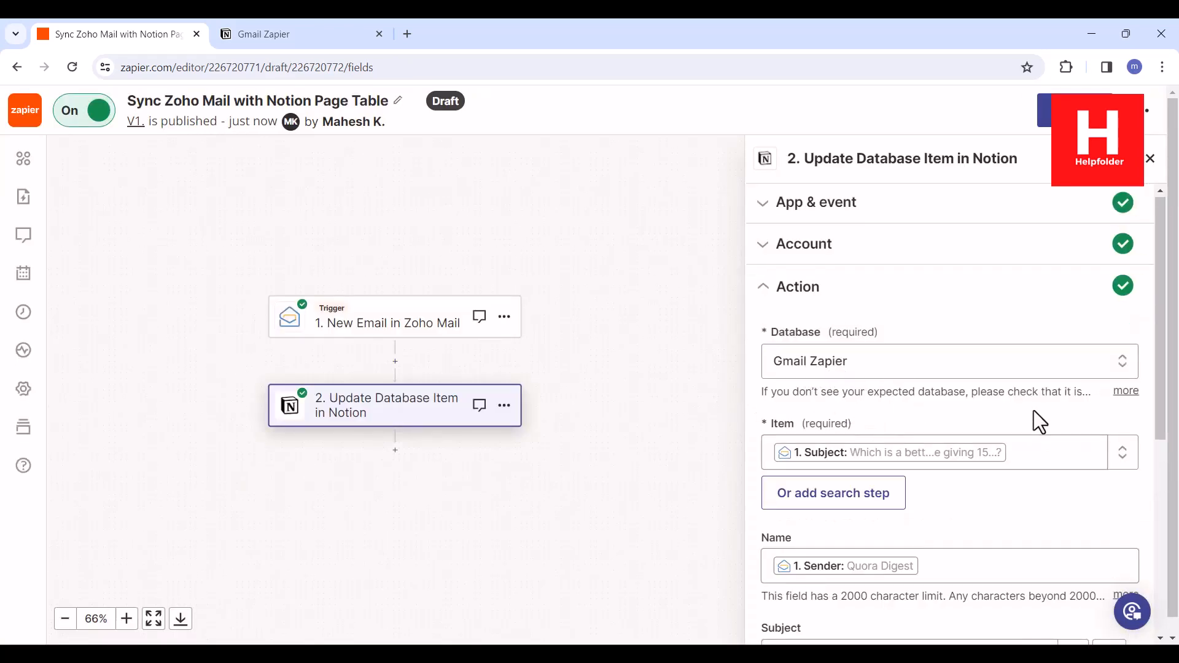
Compare the Notion step's field mappings in Zapier with the columns of the Gmail Zapier table in Notion.
scroll(1034, 411, down, 1)
click(279, 37)
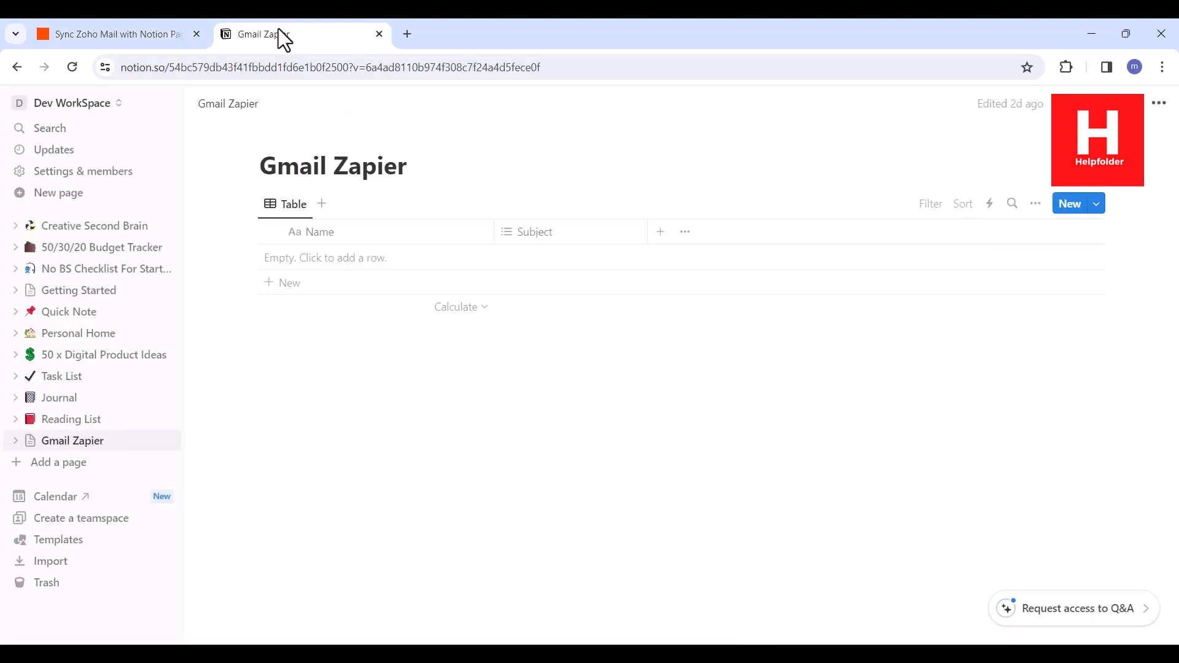
click(134, 35)
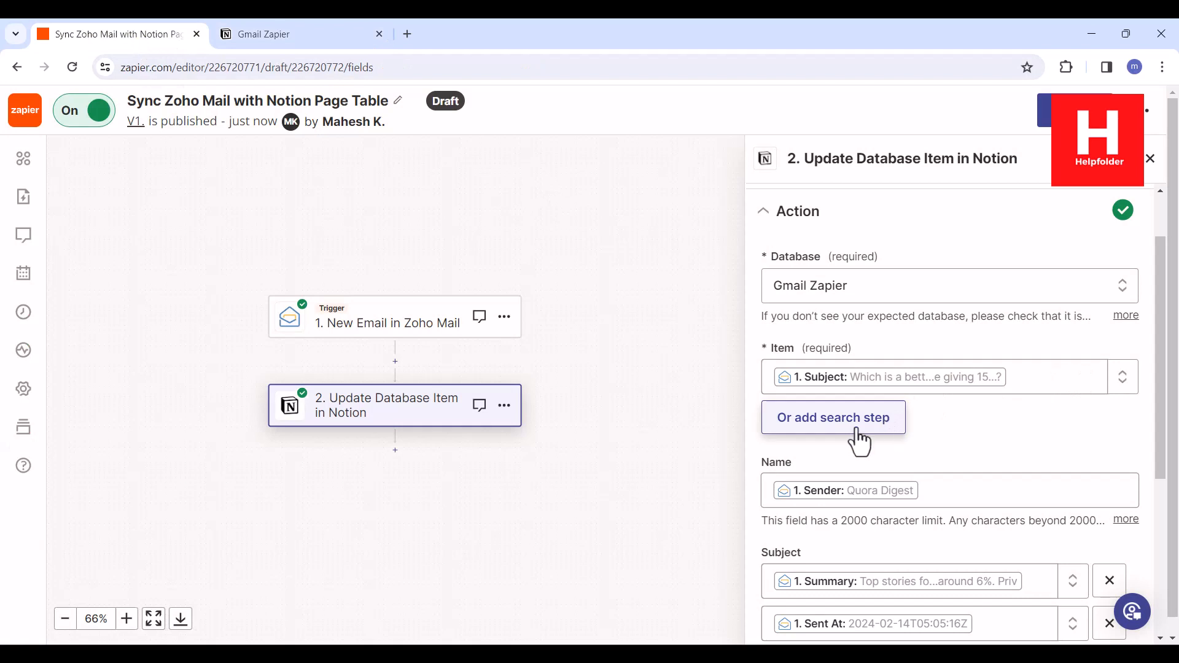
scroll(1013, 469, down, 4)
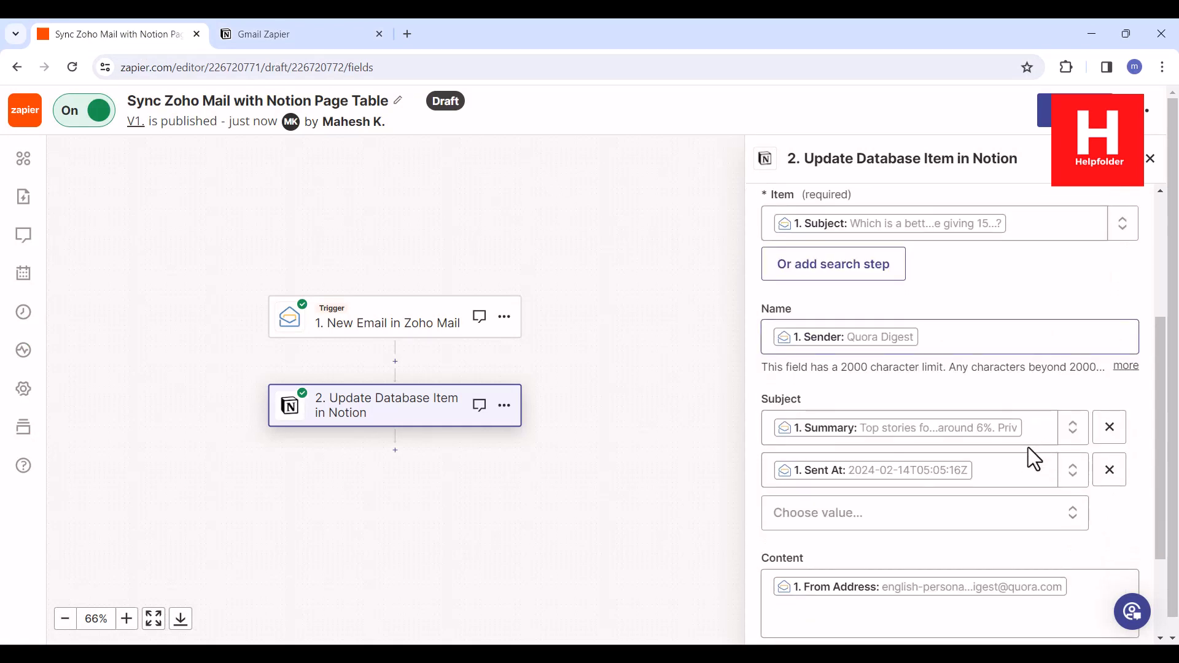
click(330, 46)
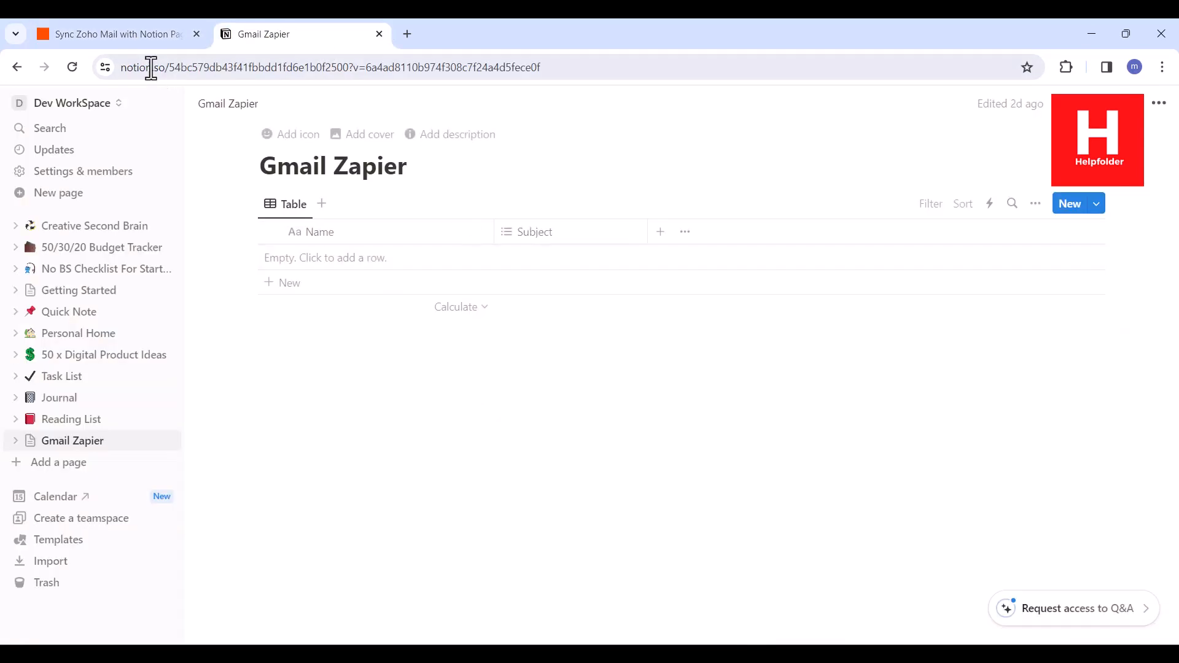
click(123, 35)
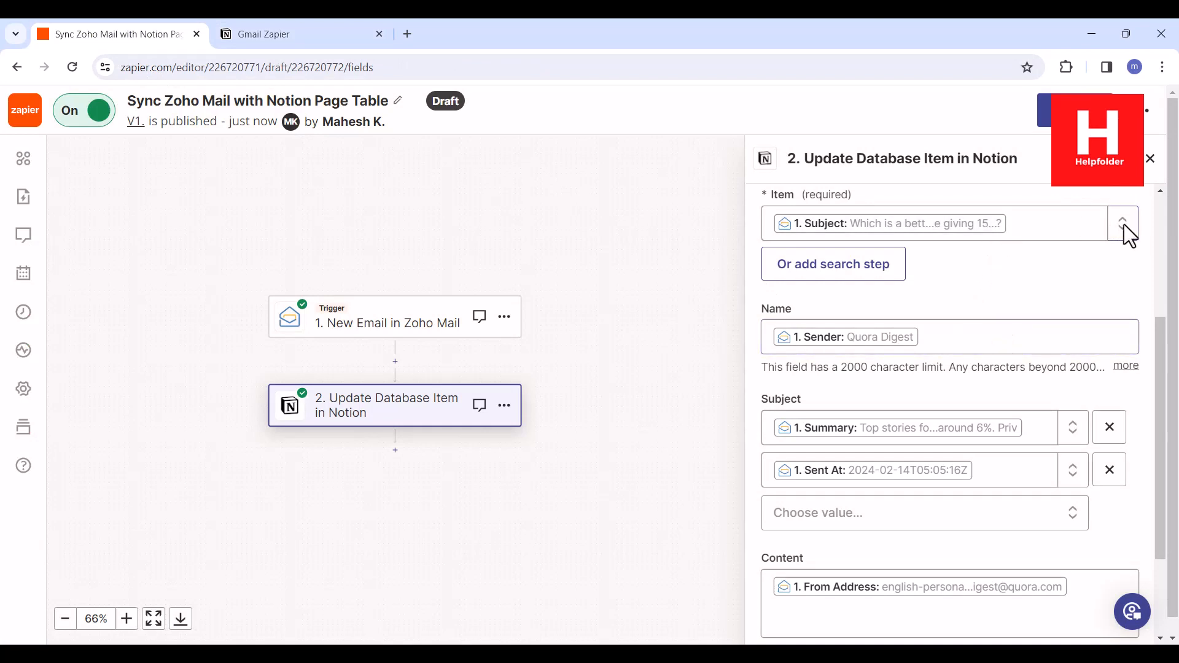
Add a Find Database Item search step for the Notion item and enable creating the database item if it doesn't exist yet.
click(872, 265)
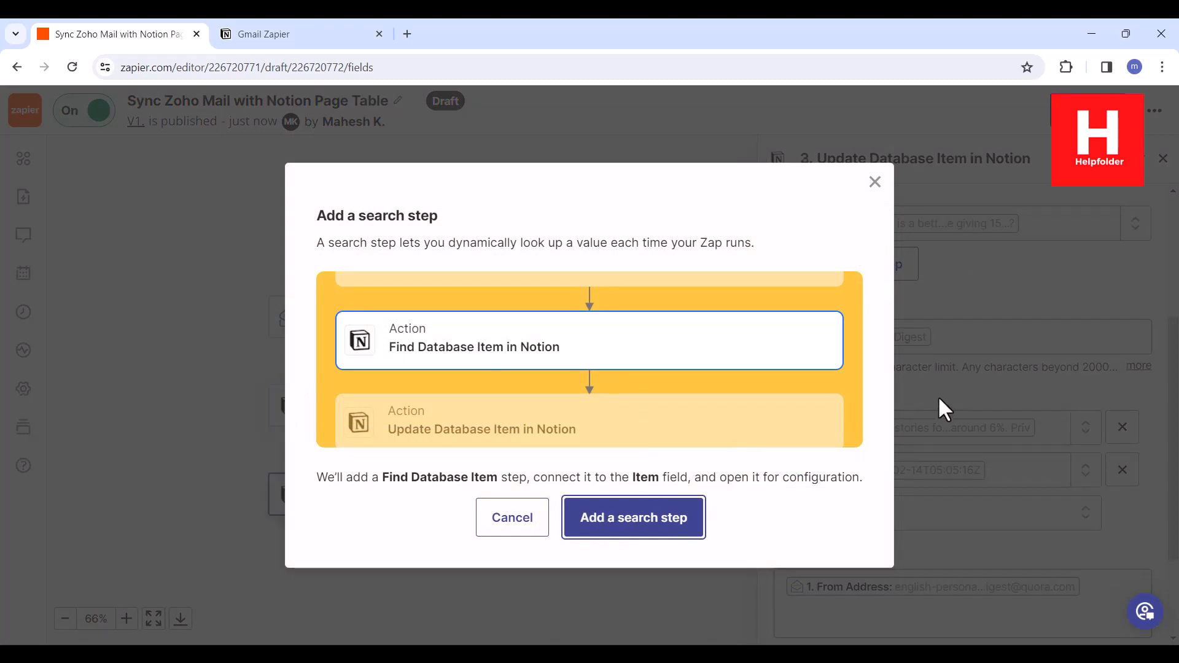
click(639, 502)
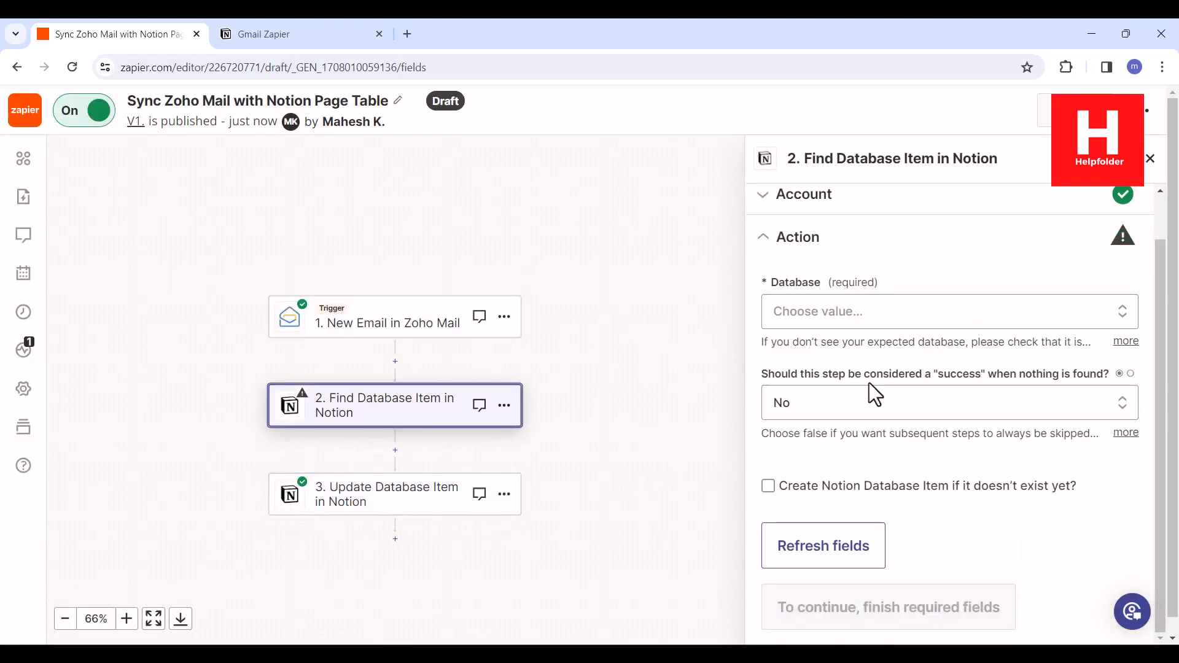
click(1033, 398)
click(1054, 445)
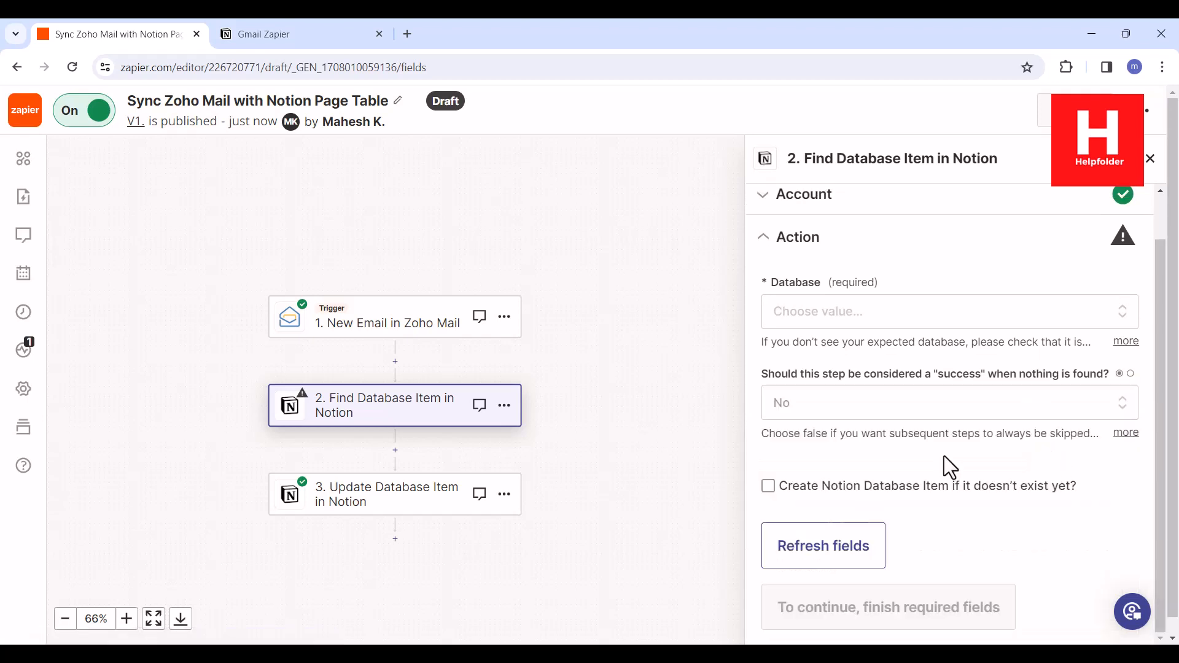
click(935, 506)
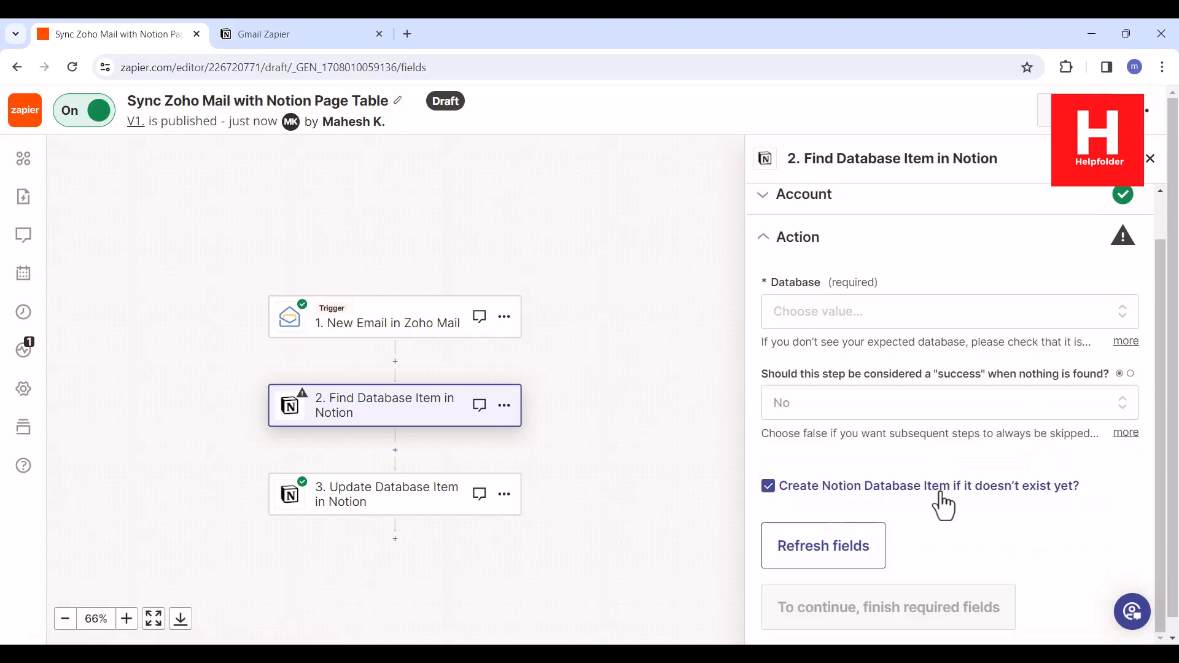
Map the Zoho Mail Sent At field to the Content of the item that the search step creates.
scroll(992, 484, down, 5)
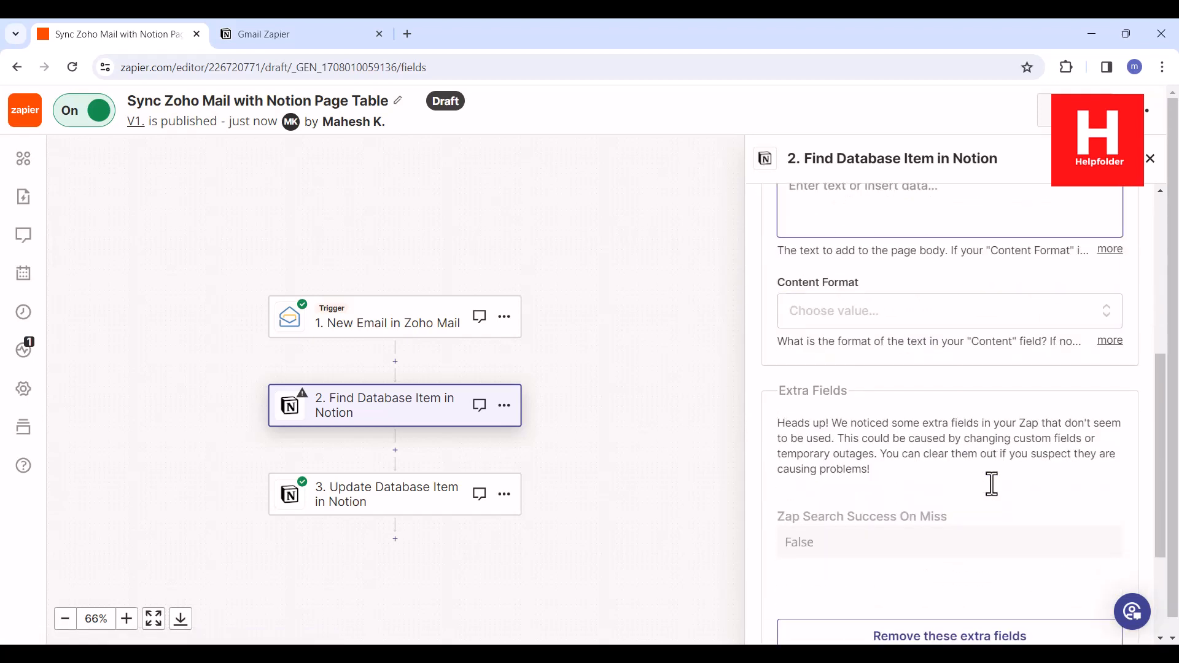
scroll(990, 474, down, 3)
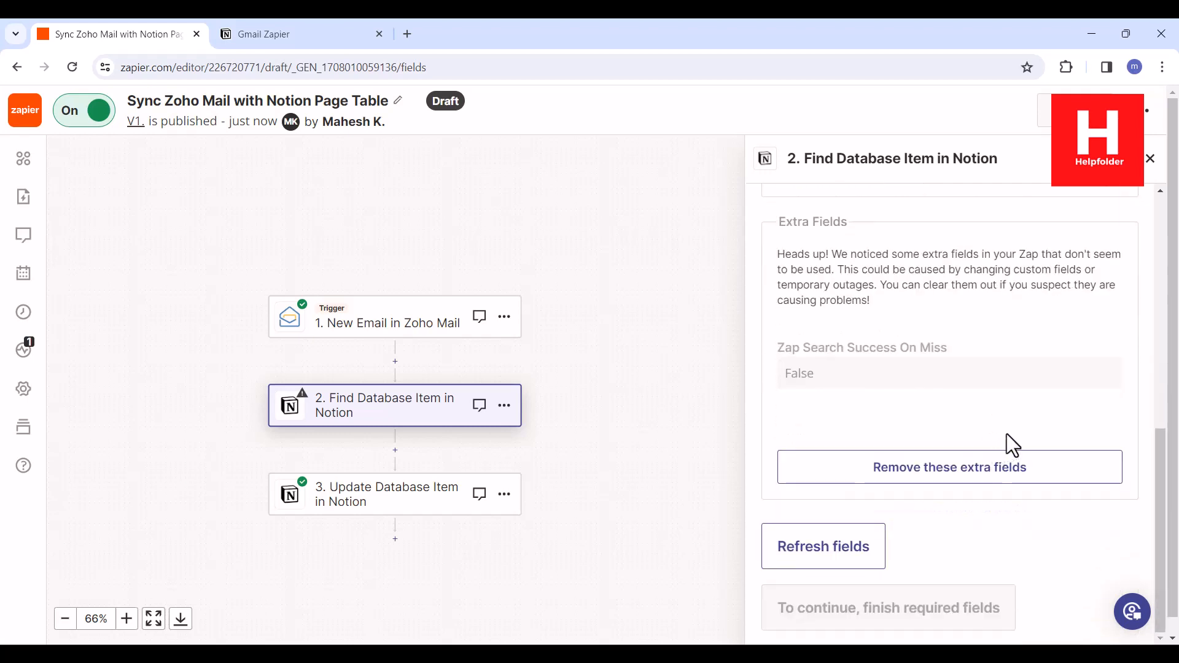
scroll(1083, 479, up, 3)
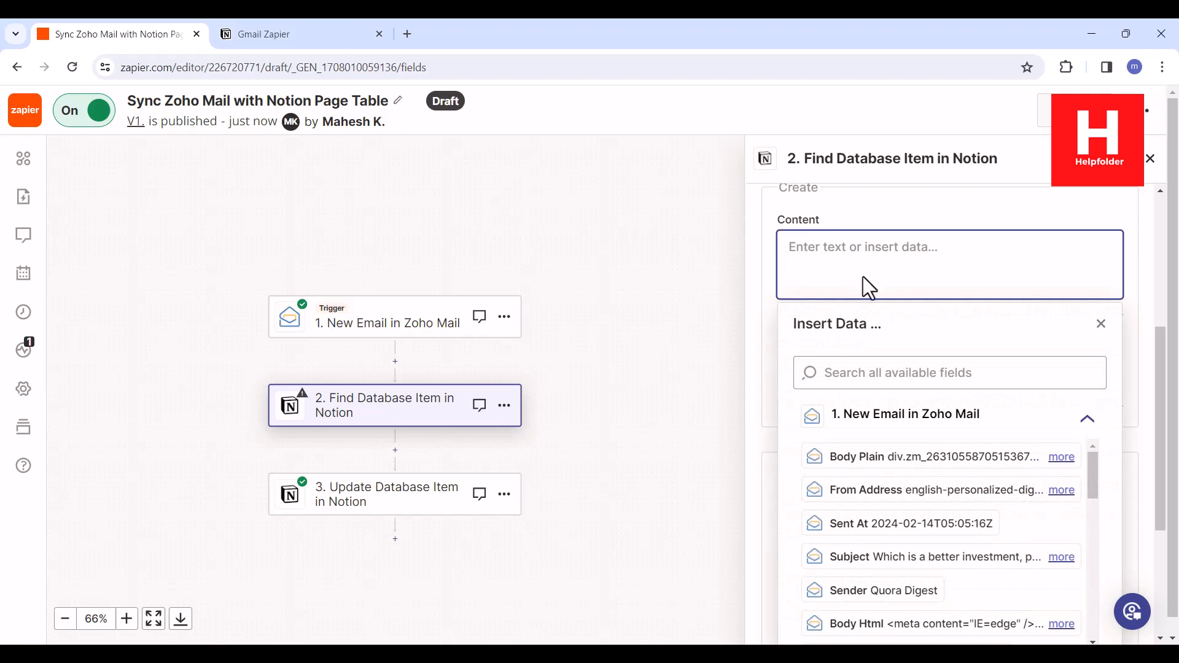
click(892, 412)
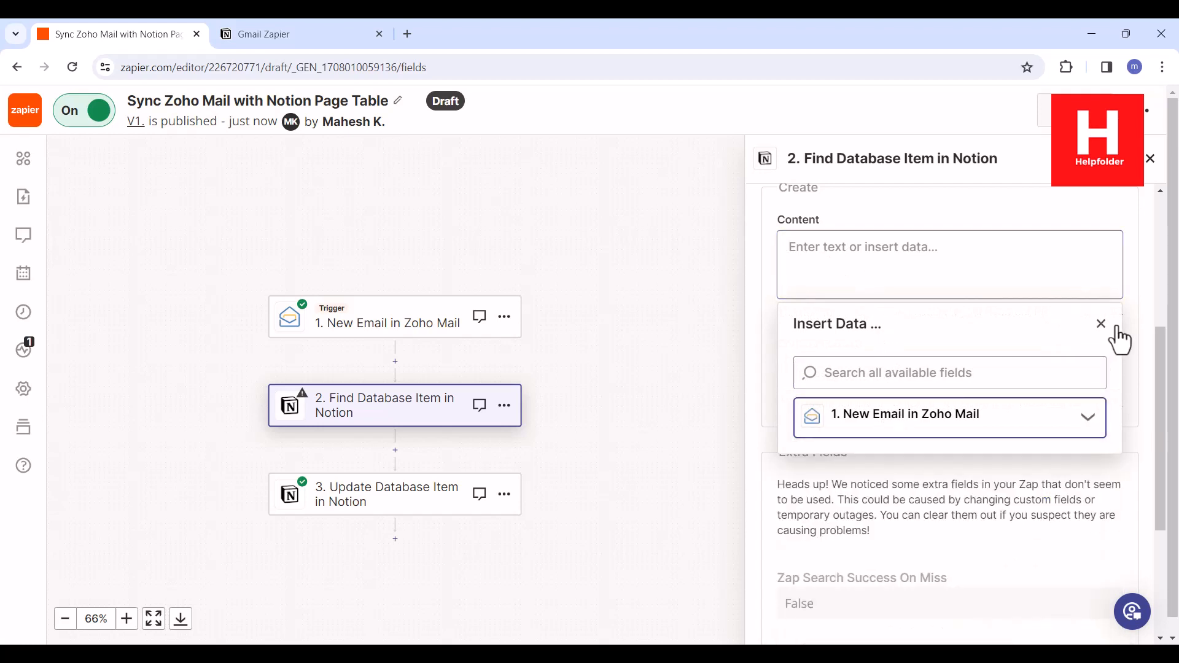
click(1090, 419)
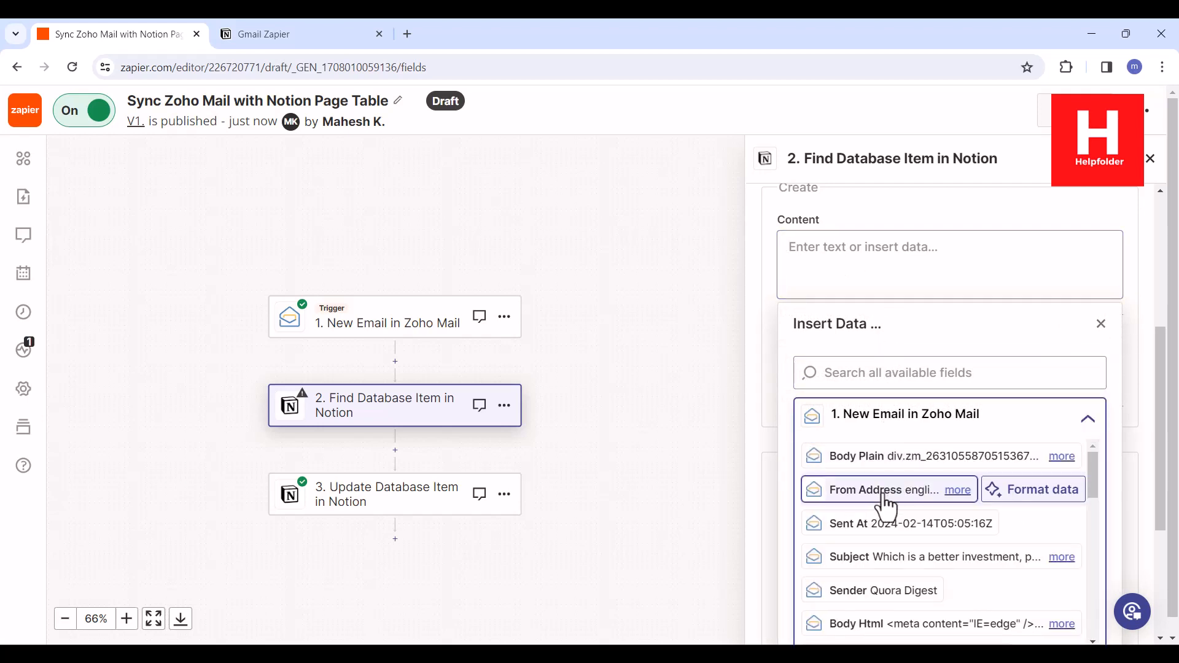
click(869, 530)
click(1140, 298)
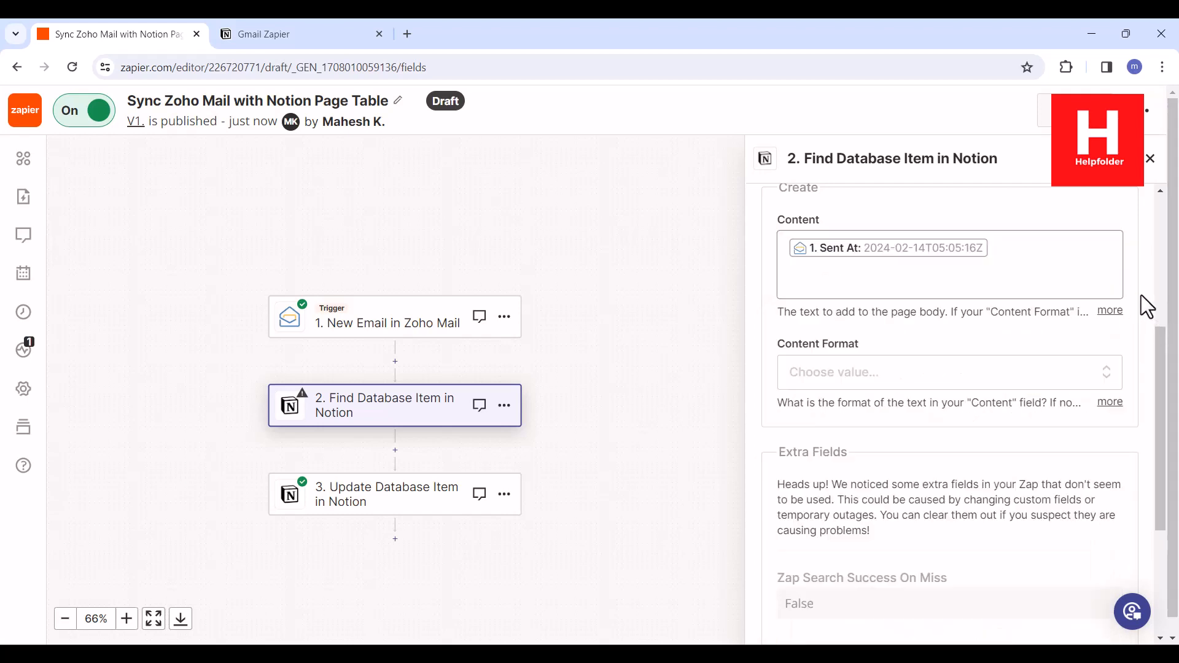
Set the Content Format to Plain Text and remove the unused extra fields from the search step.
click(882, 376)
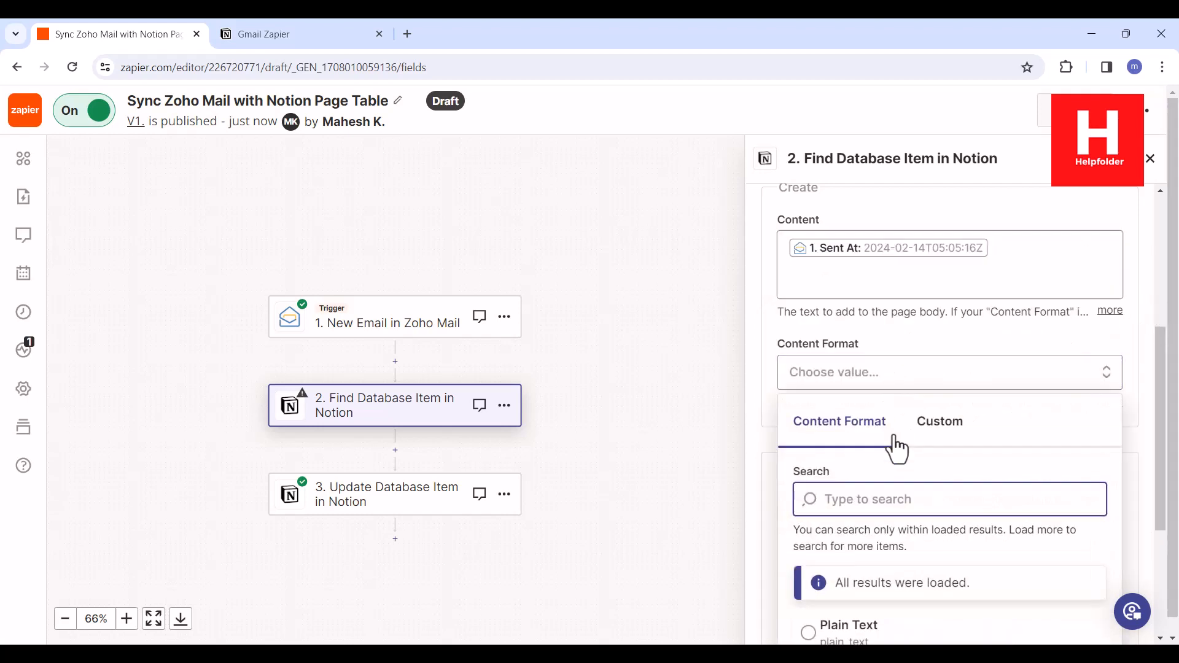
scroll(915, 485, down, 3)
click(850, 491)
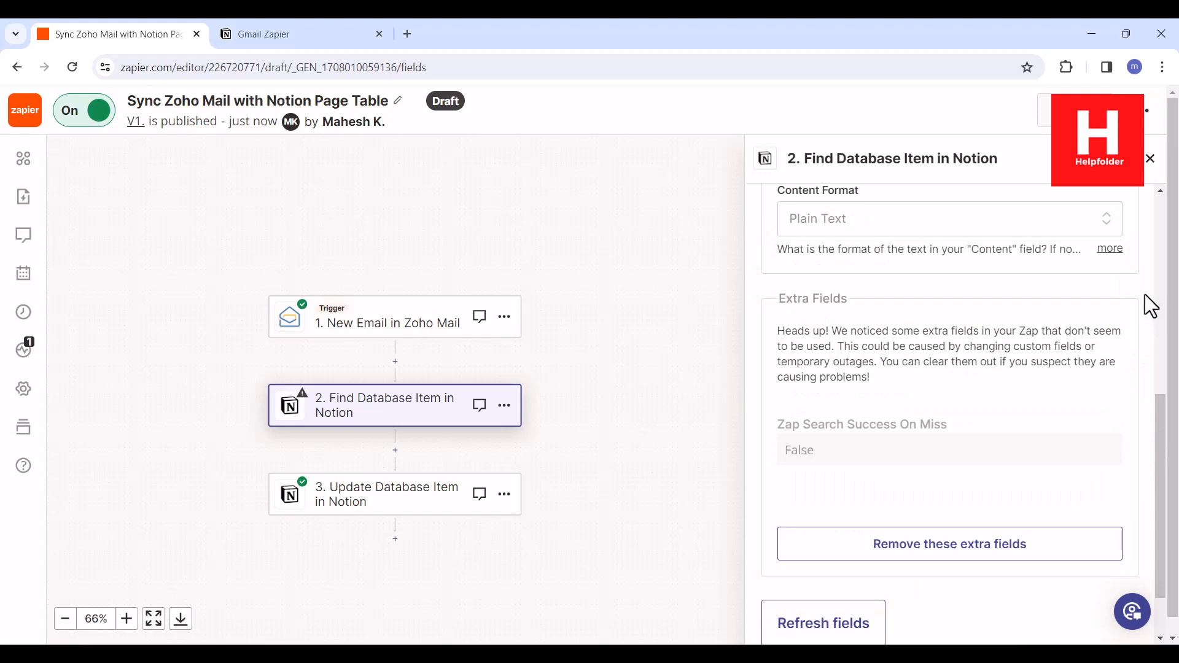
scroll(1145, 293, down, 1)
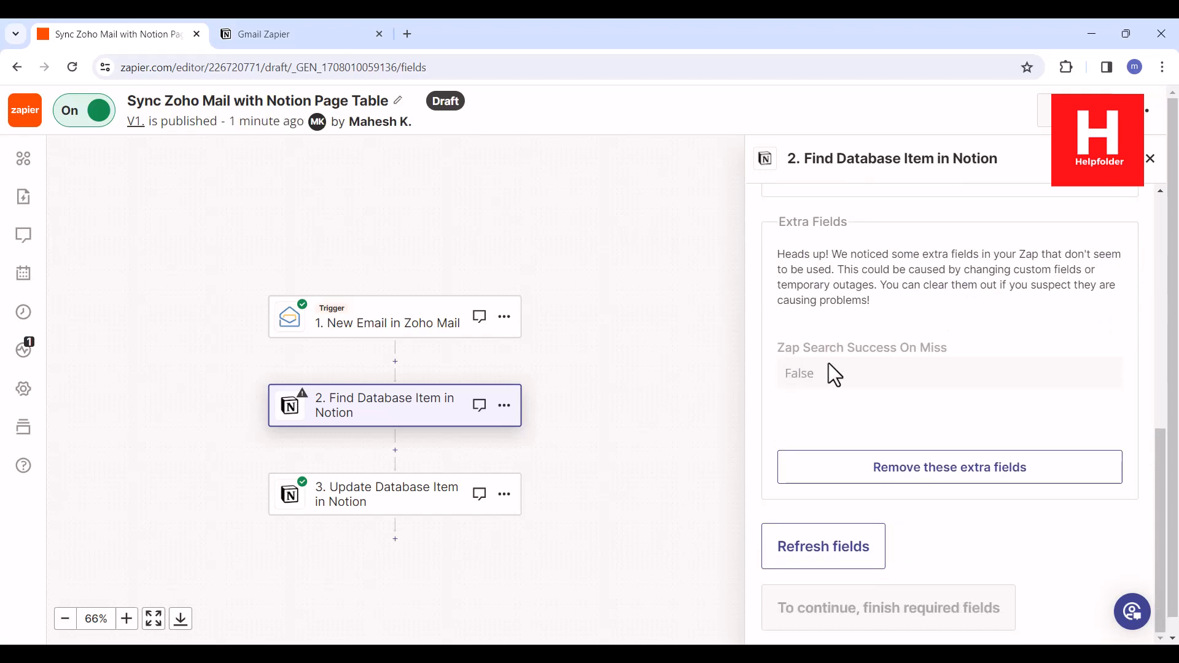
click(960, 484)
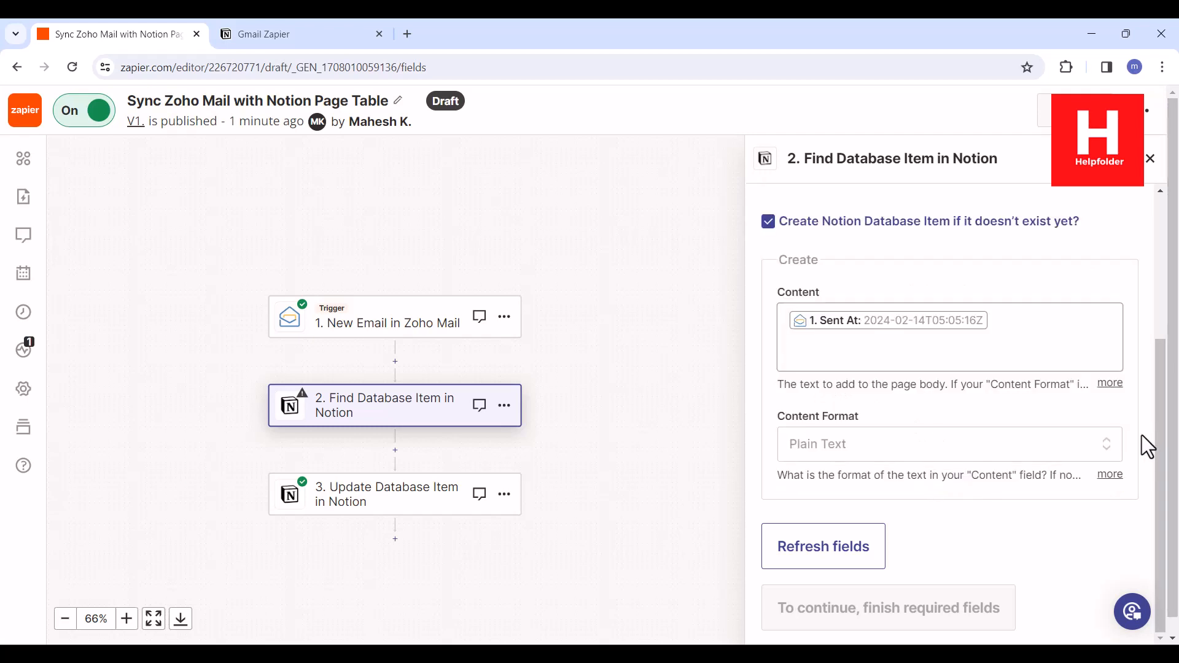
Choose Gmail Zapier as the search step's database and run the Find Database Item test.
scroll(945, 331, up, 3)
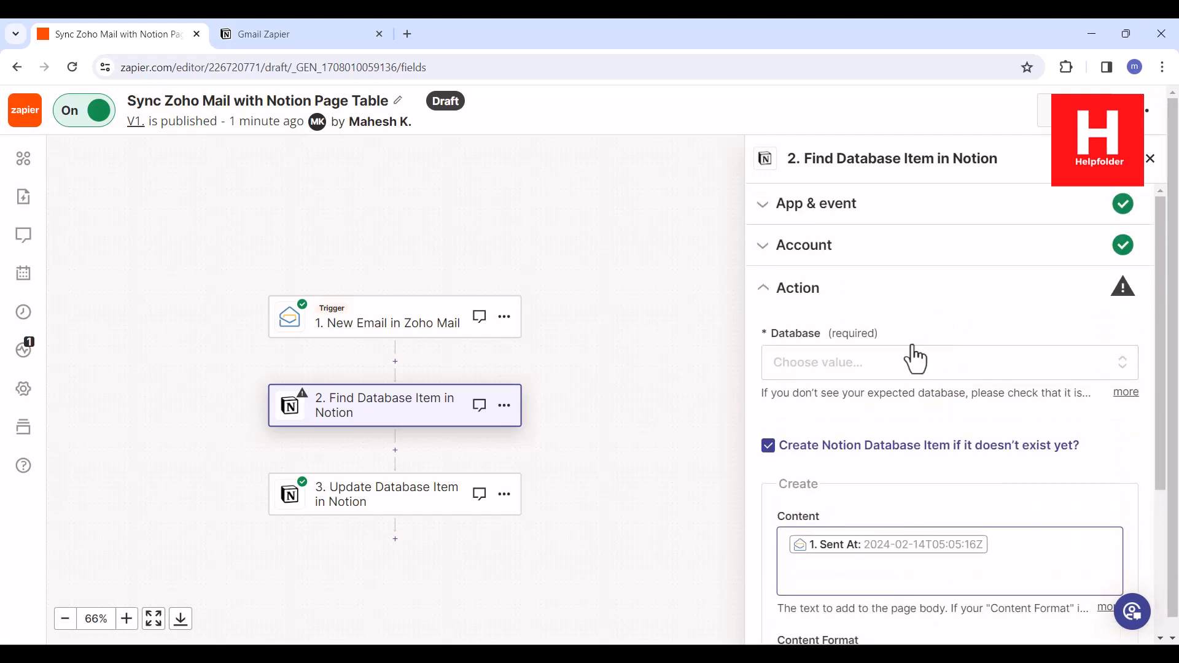
click(851, 376)
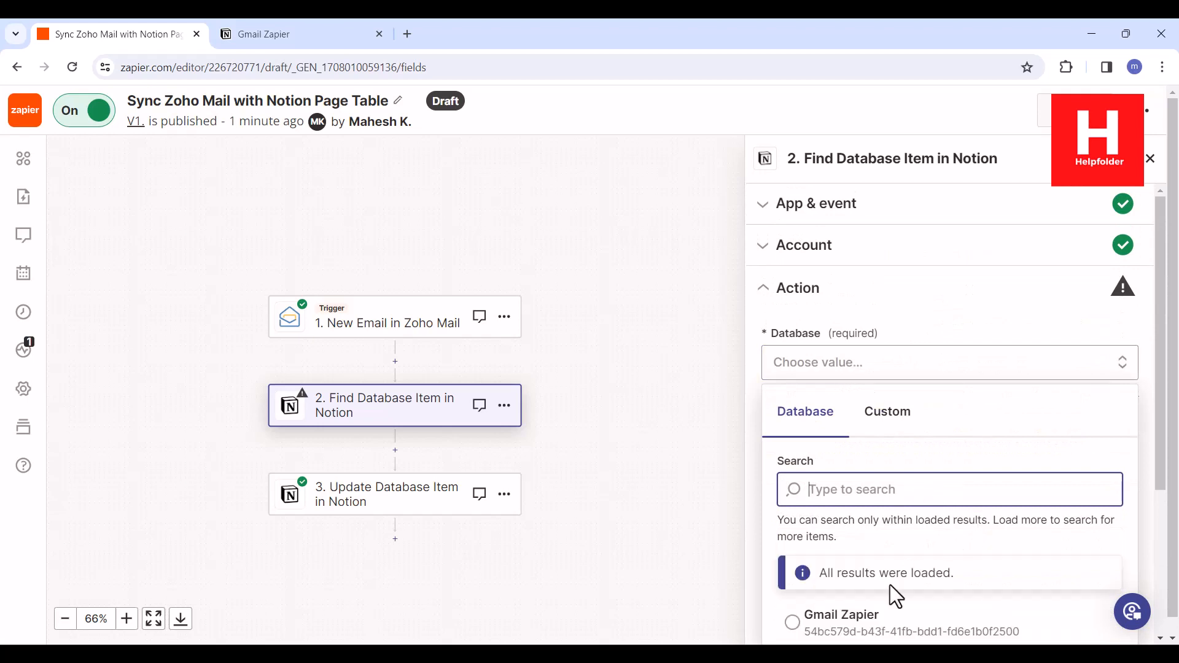
click(864, 623)
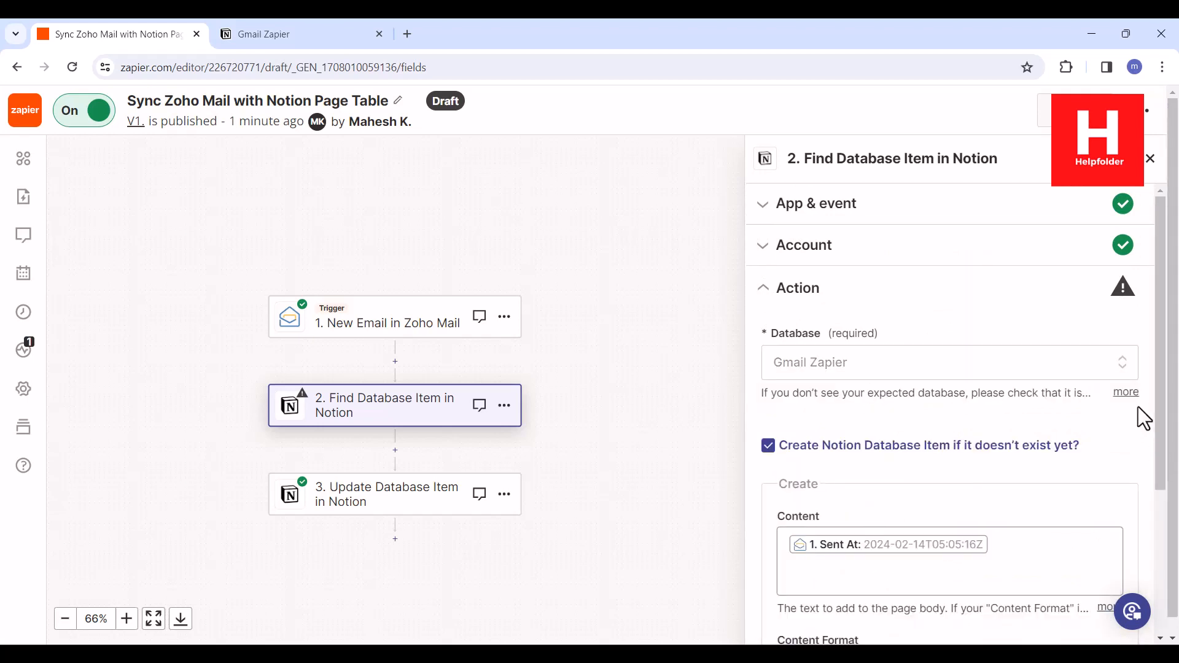
scroll(1138, 406, down, 4)
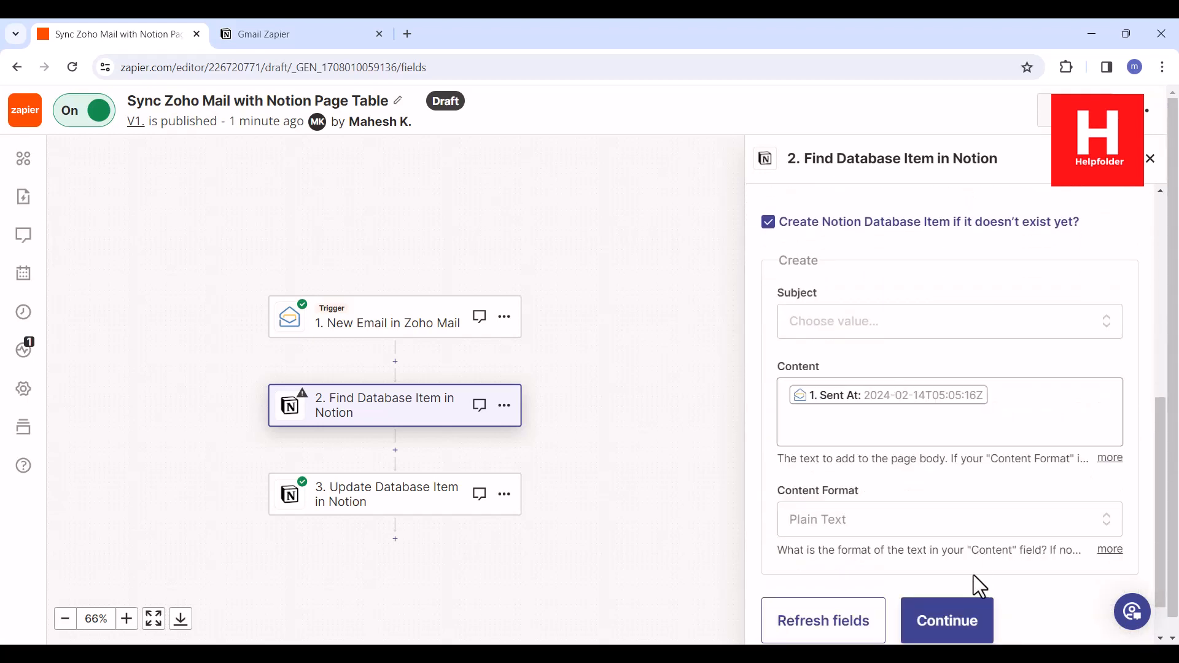
click(947, 620)
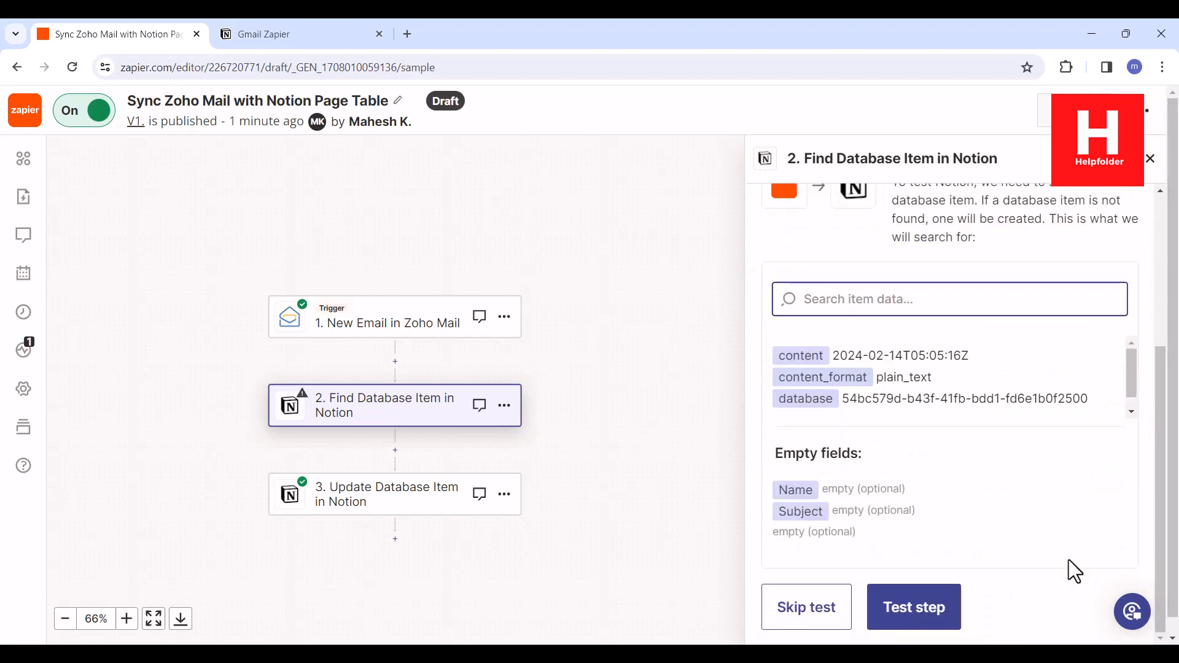
click(924, 610)
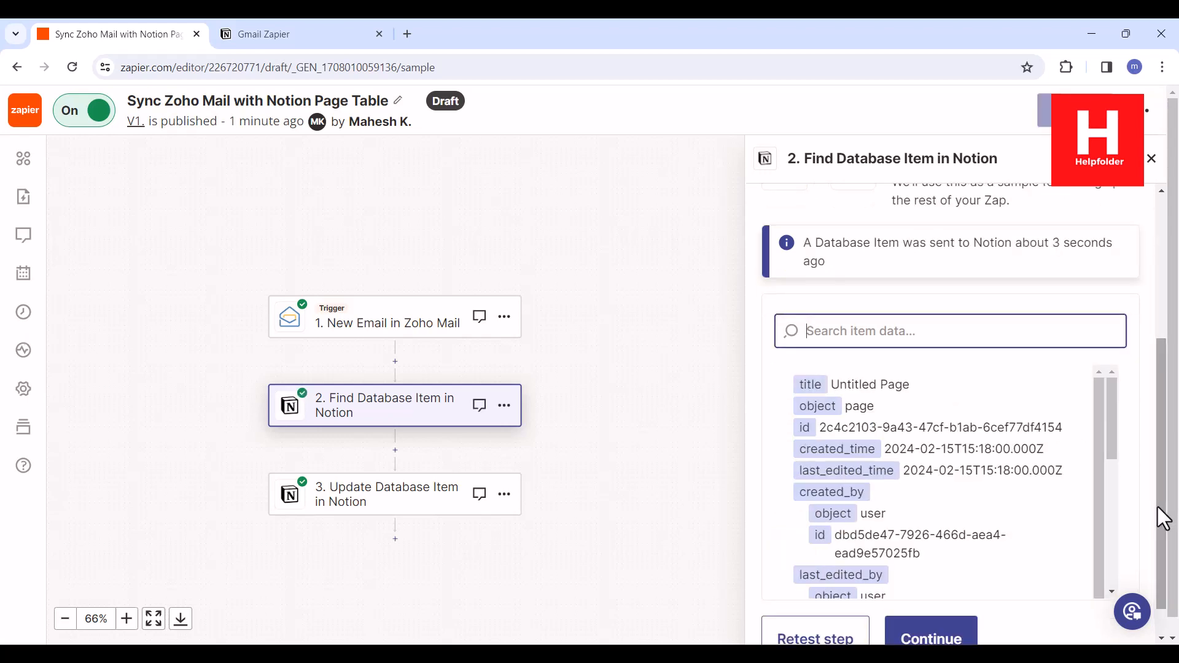
scroll(1126, 474, down, 1)
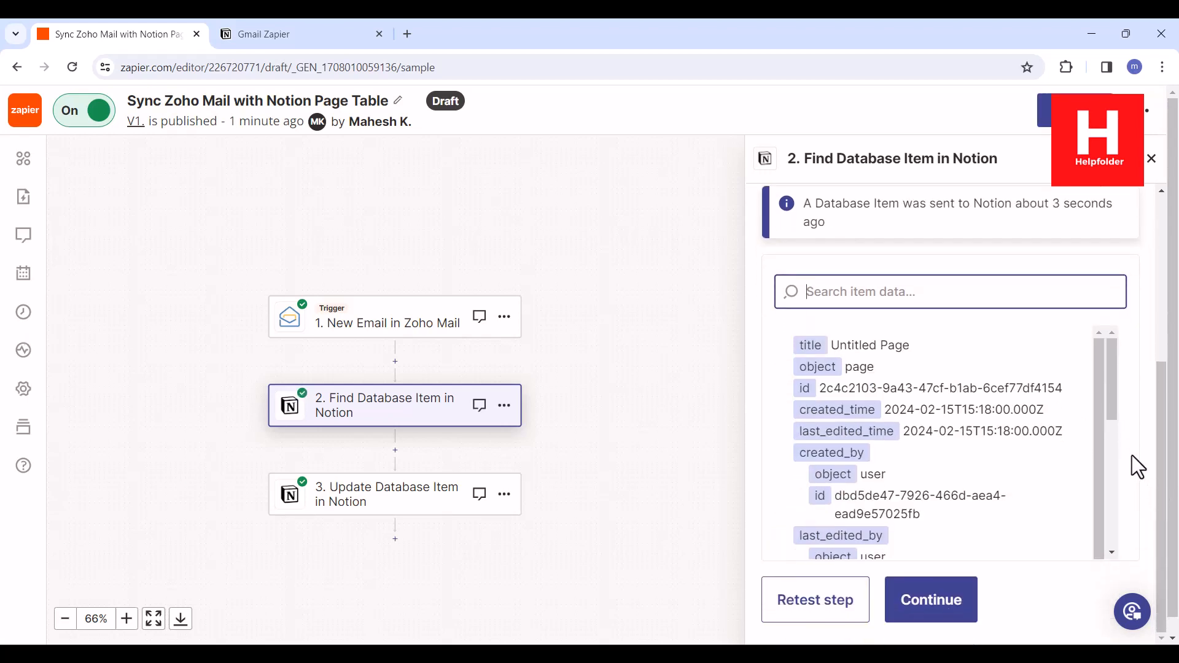
Continue through the Update Database Item step's event, account and action settings and run its test.
click(932, 605)
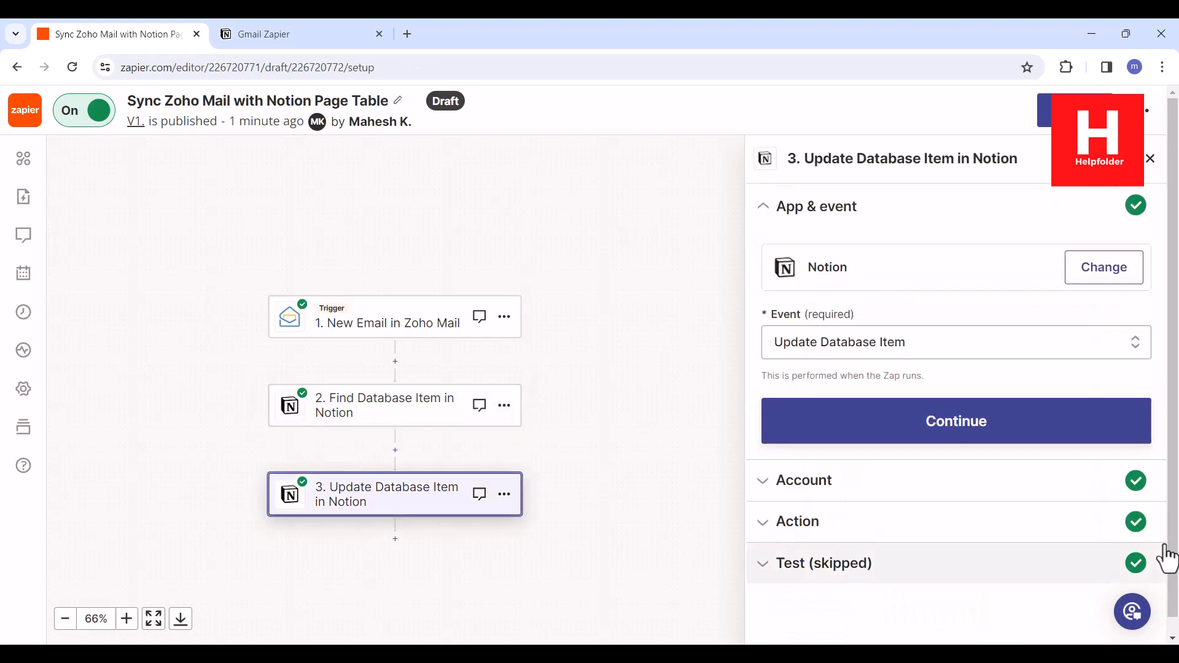
click(910, 432)
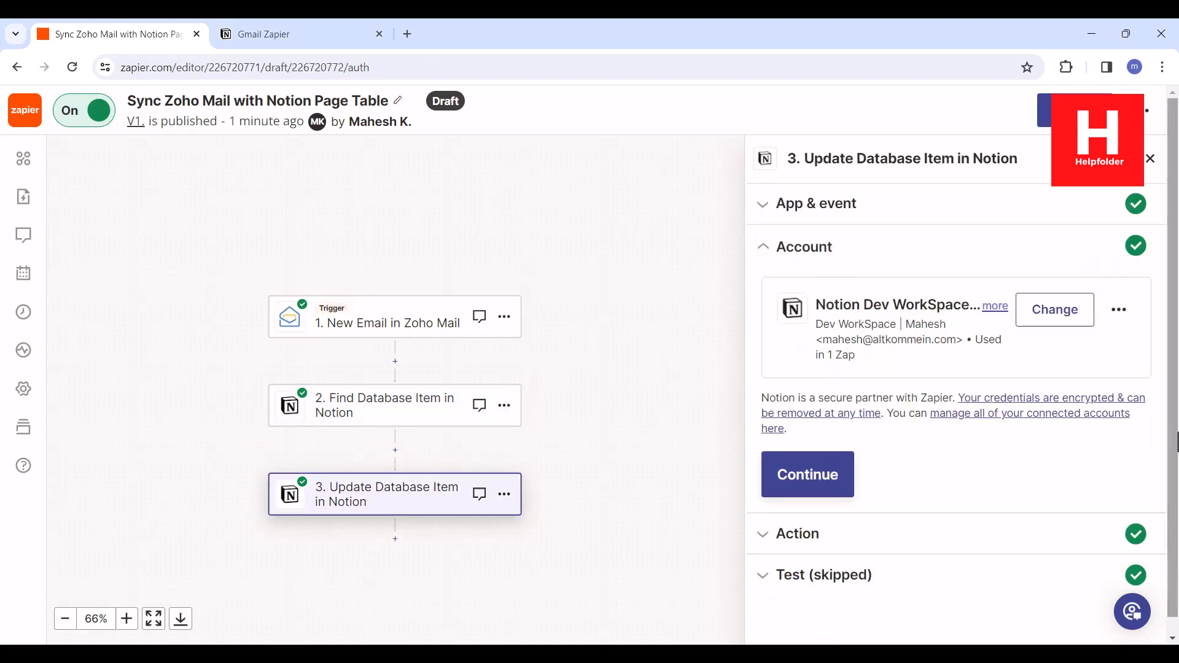
click(837, 473)
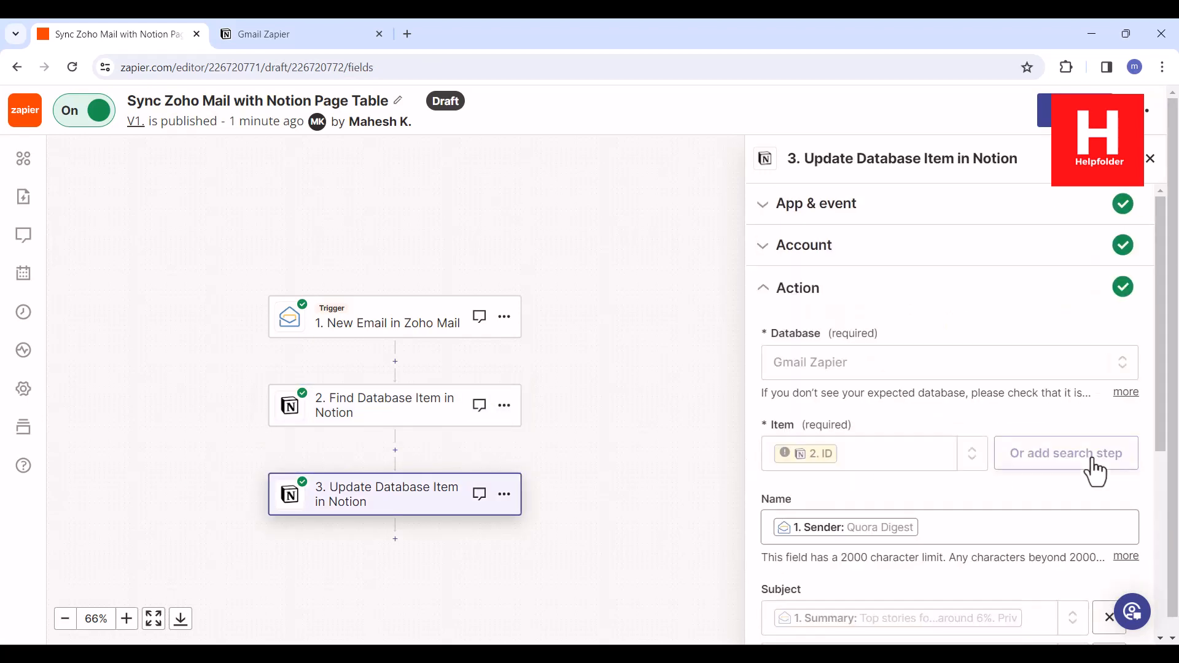
scroll(1155, 488, down, 4)
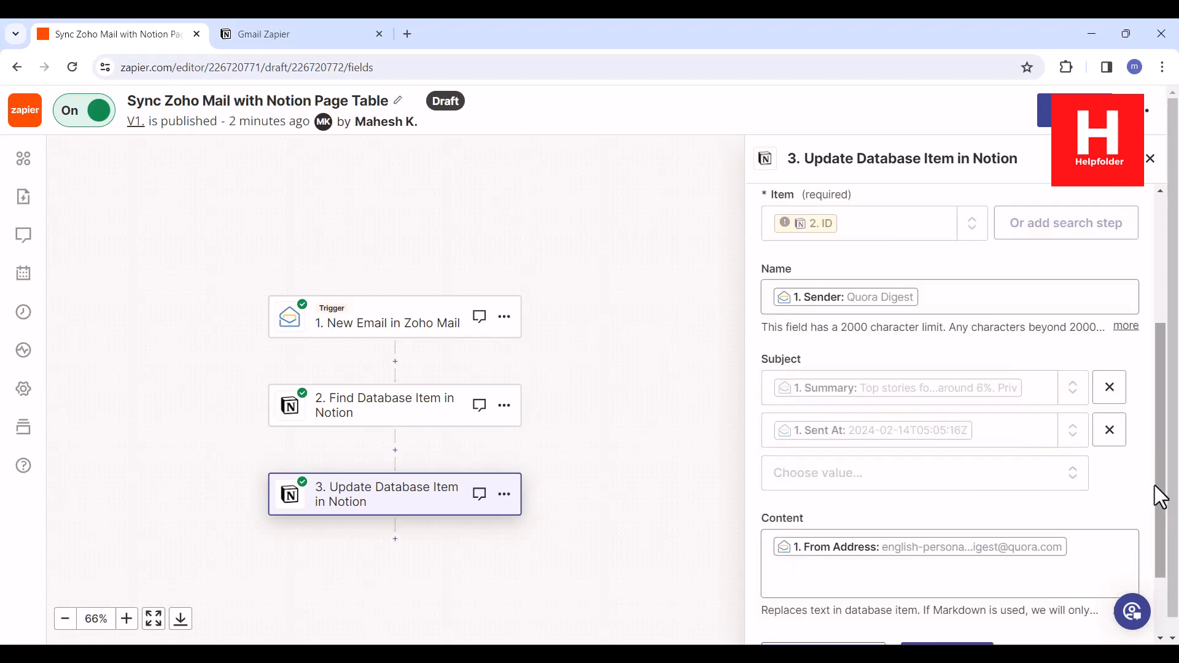
scroll(1155, 485, down, 2)
click(976, 584)
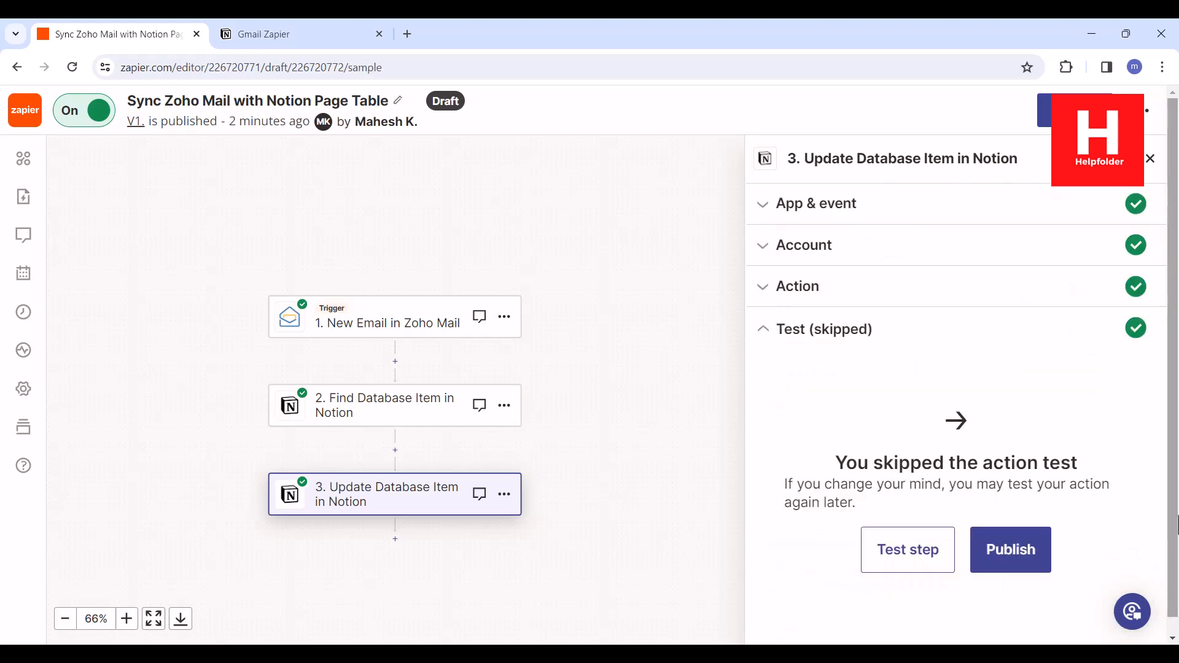
click(1019, 549)
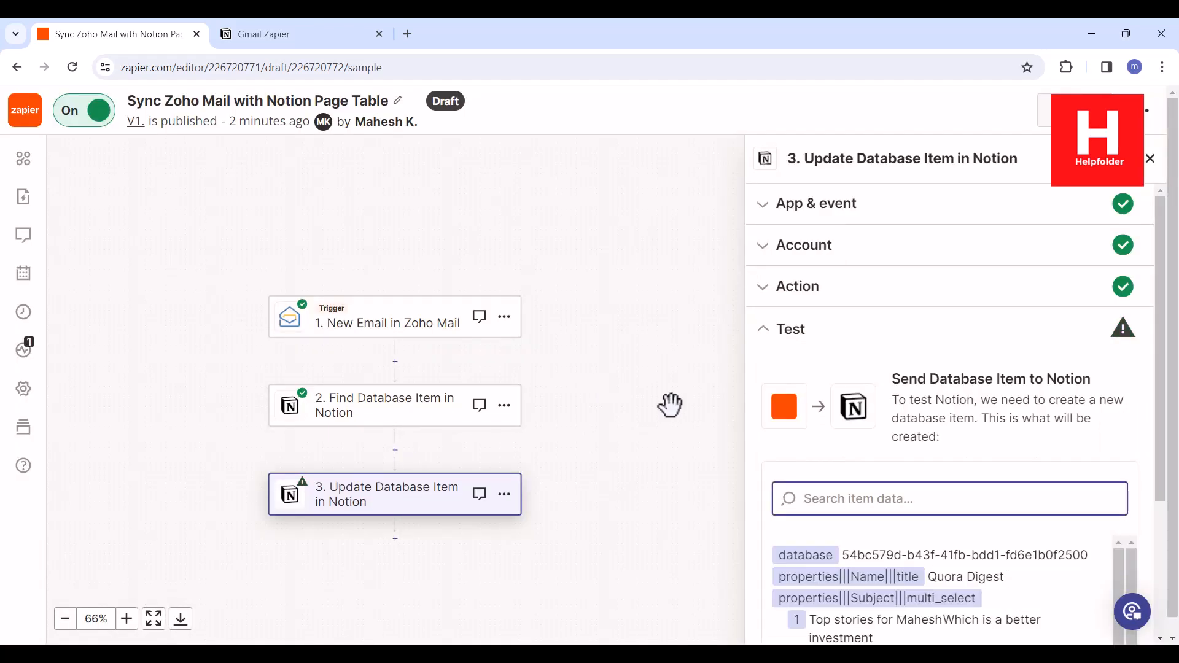
scroll(1121, 473, down, 3)
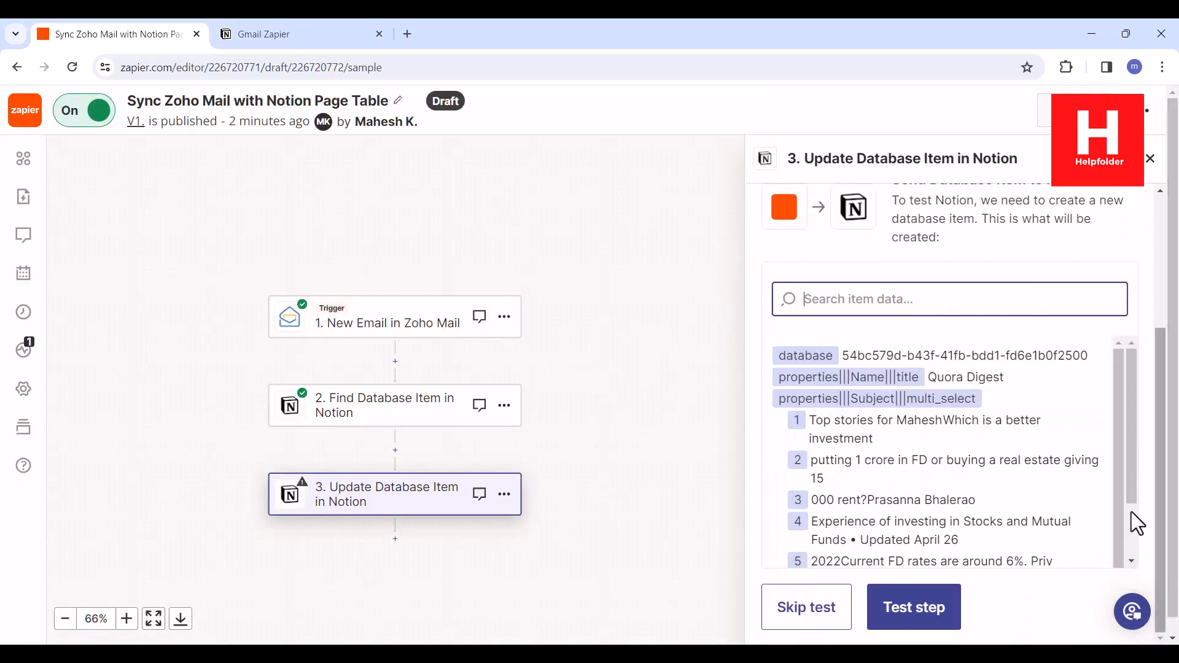
click(920, 610)
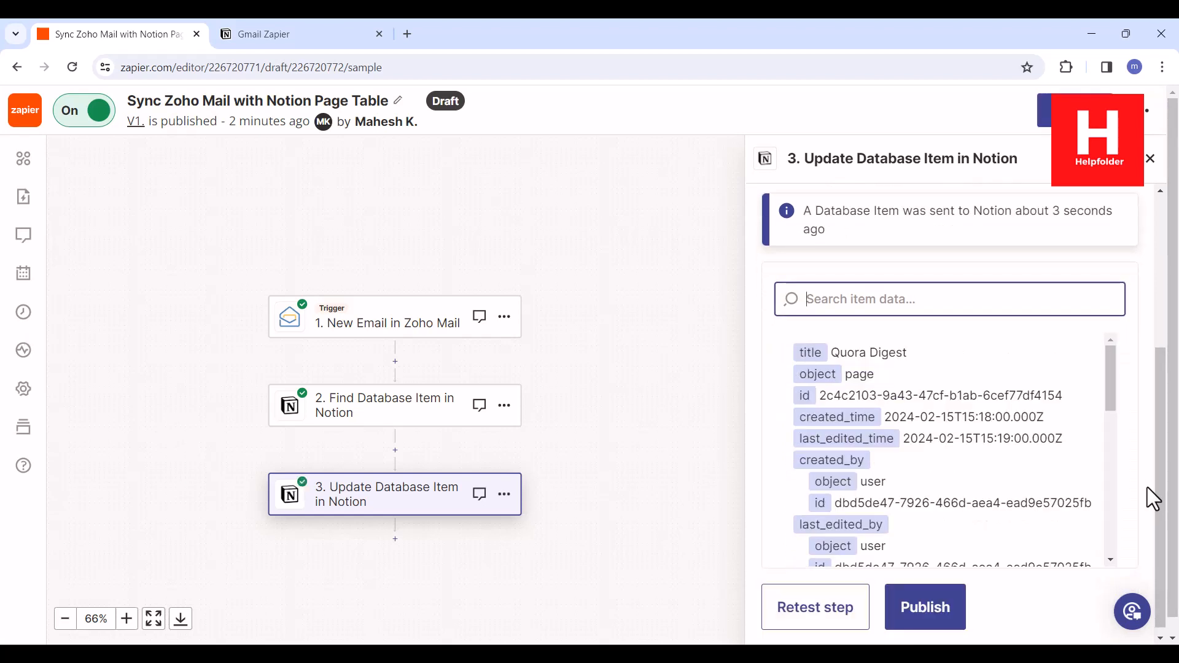
Publish the new Zap version under the name "one" and switch to Notion to view the Gmail Zapier table.
click(942, 625)
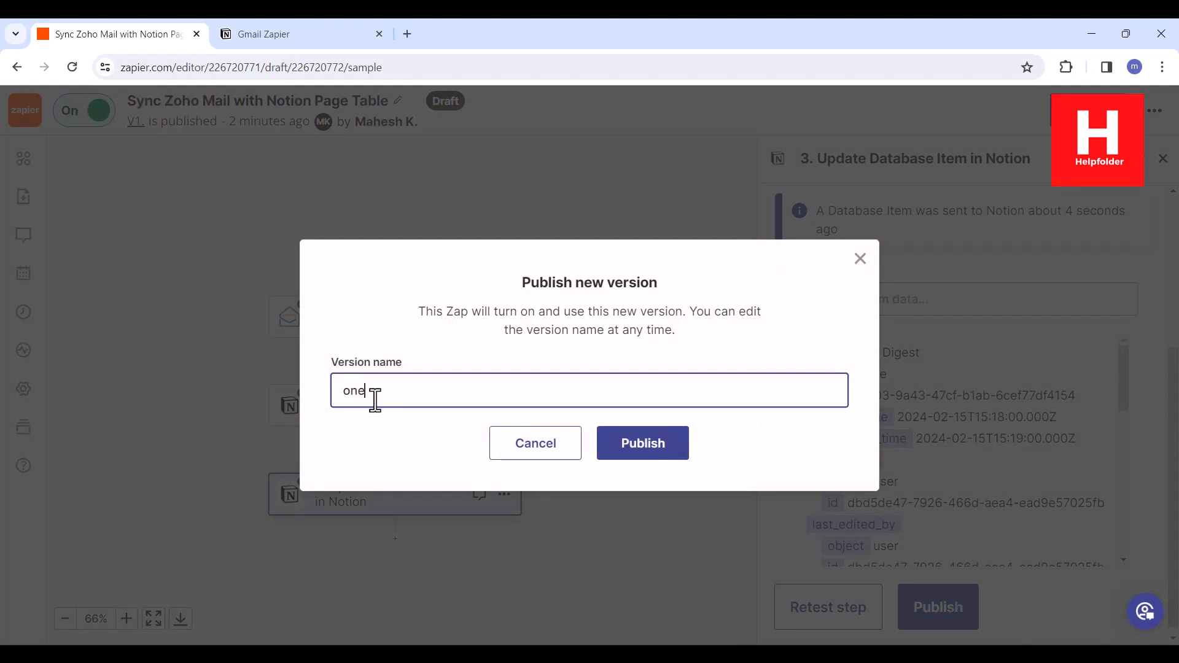
click(605, 460)
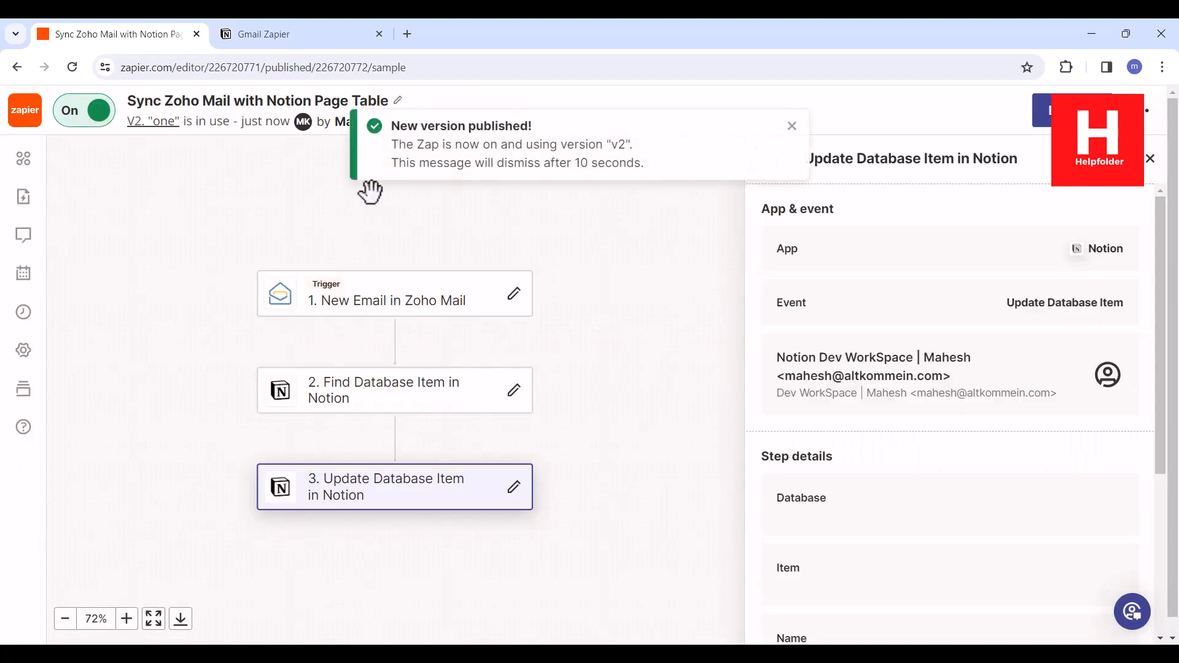
click(300, 33)
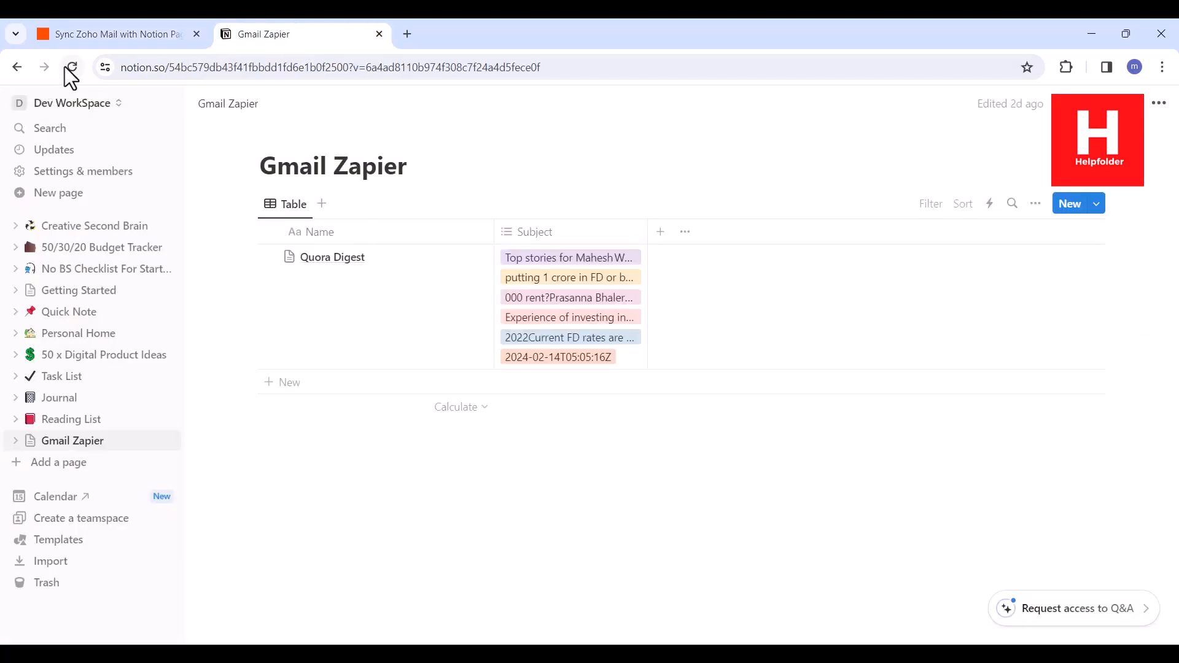